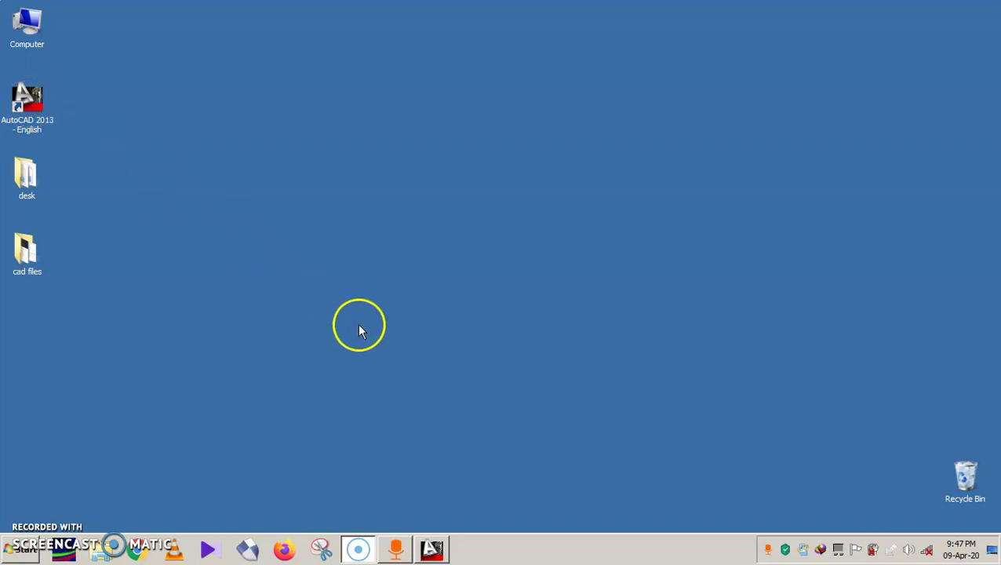
# Step: Switch to AutoCAD and change the workspace from AutoCAD Classic to Drafting & Annotation
pyautogui.click(433, 550)
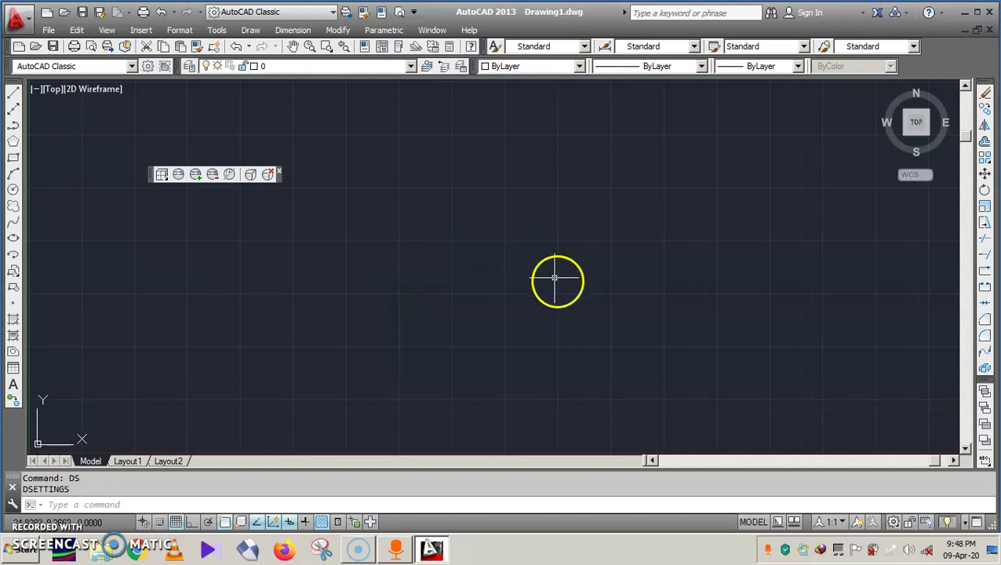
pyautogui.click(894, 523)
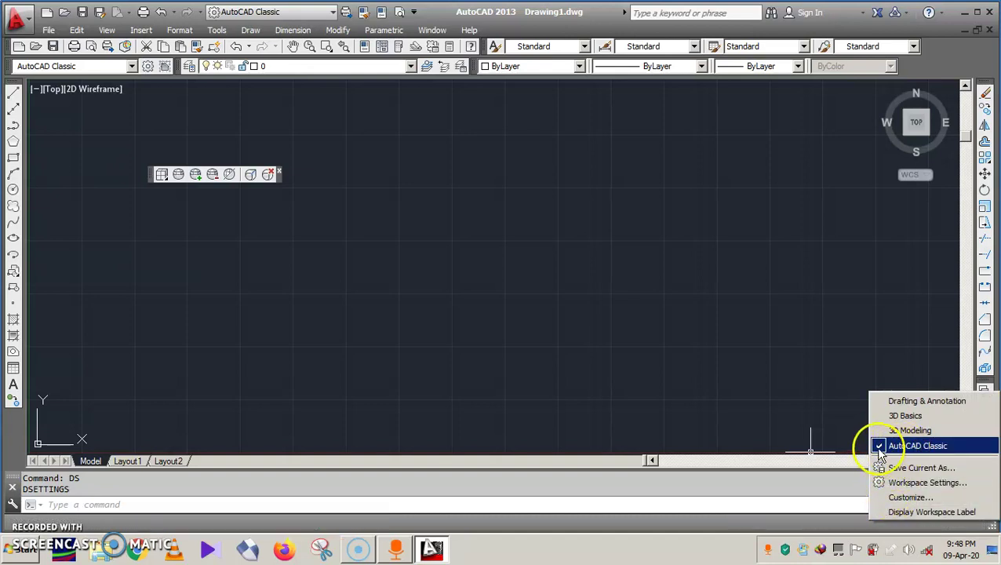
pyautogui.click(881, 406)
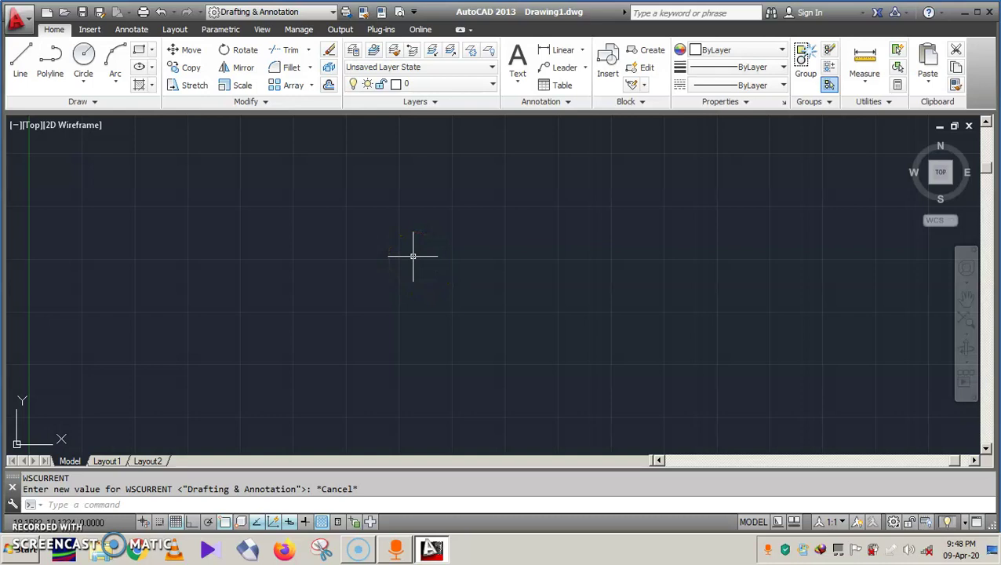
pyautogui.click(407, 250)
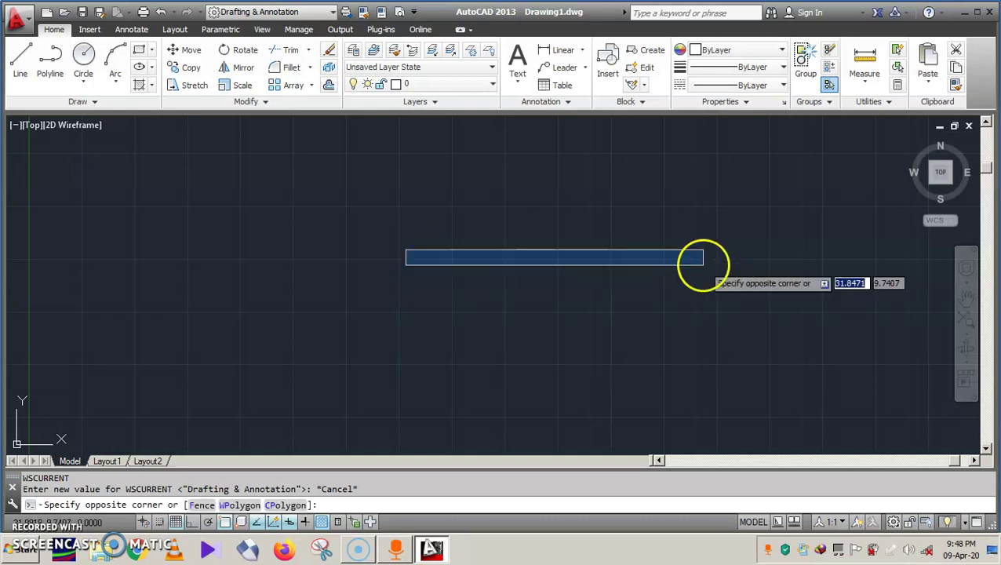
pyautogui.click(638, 302)
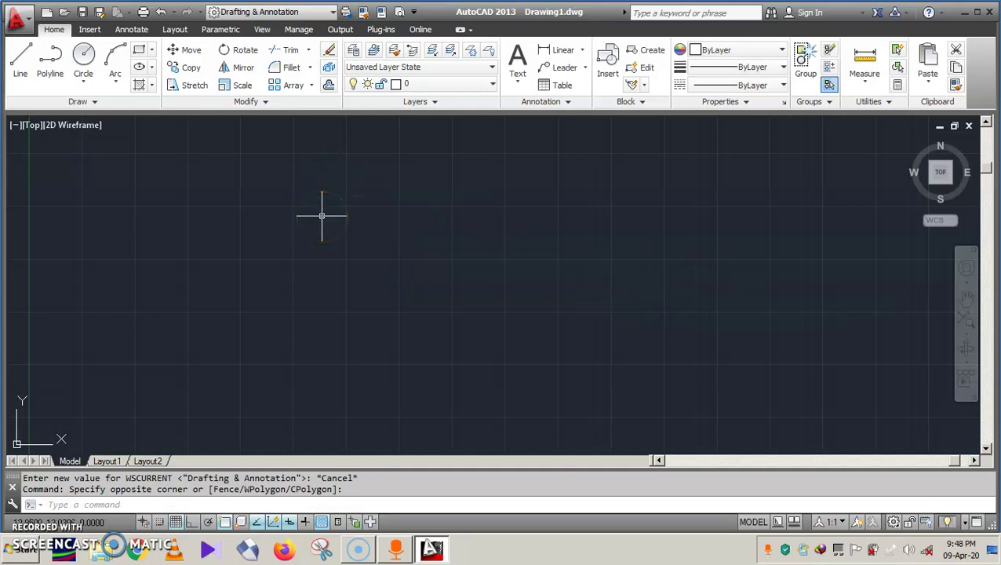
pyautogui.press('Escape')
pyautogui.press('Escape')
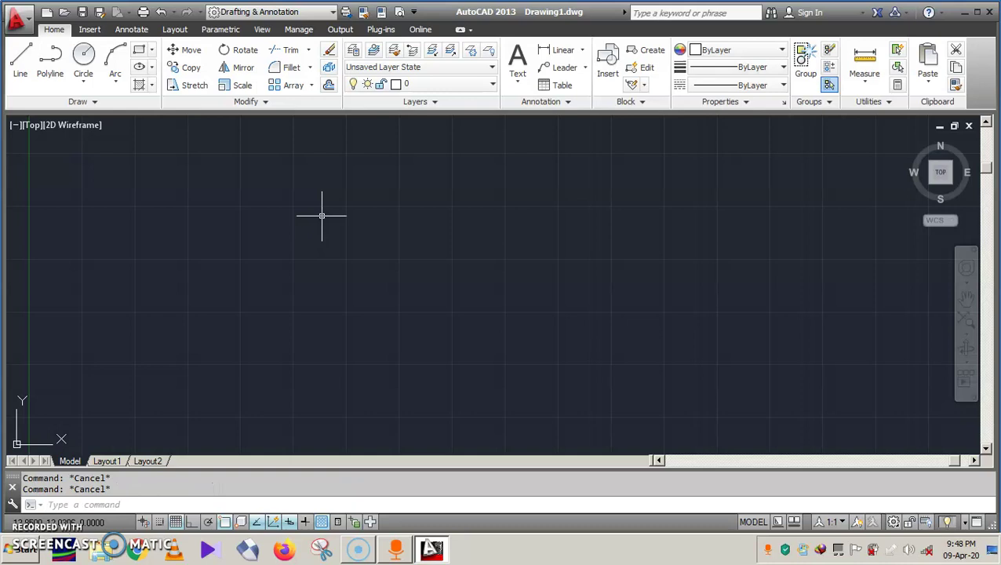
# Step: Open the drafting settings with DS and review the Snap and Grid, Polar Tracking and Object Snap settings
pyautogui.write('DS')
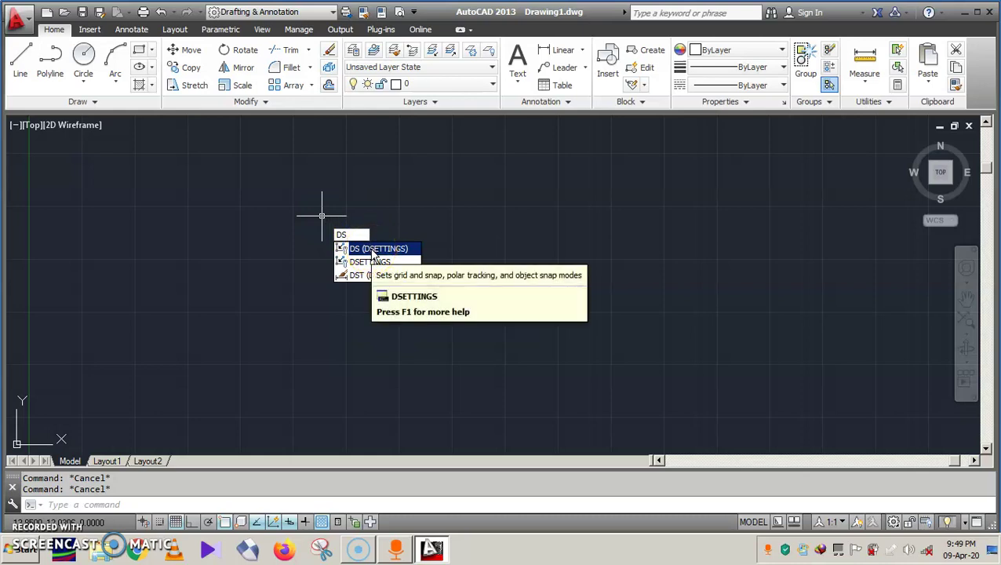
pyautogui.click(374, 250)
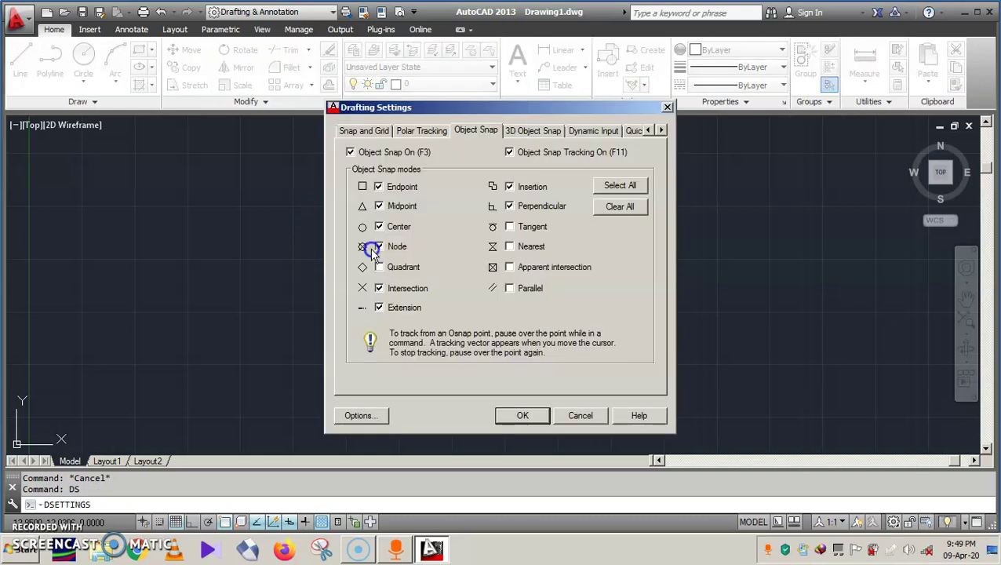
pyautogui.click(369, 134)
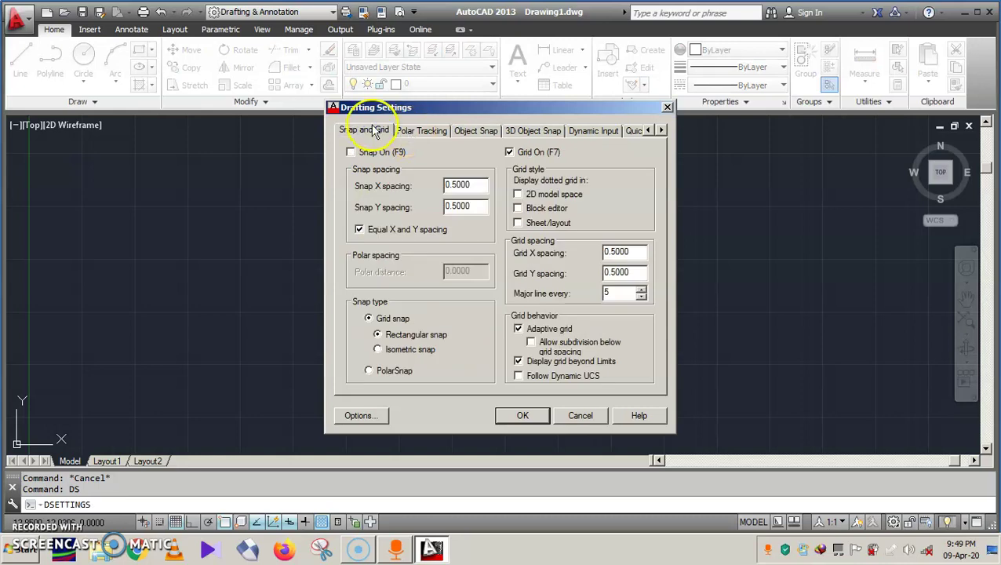
pyautogui.click(420, 132)
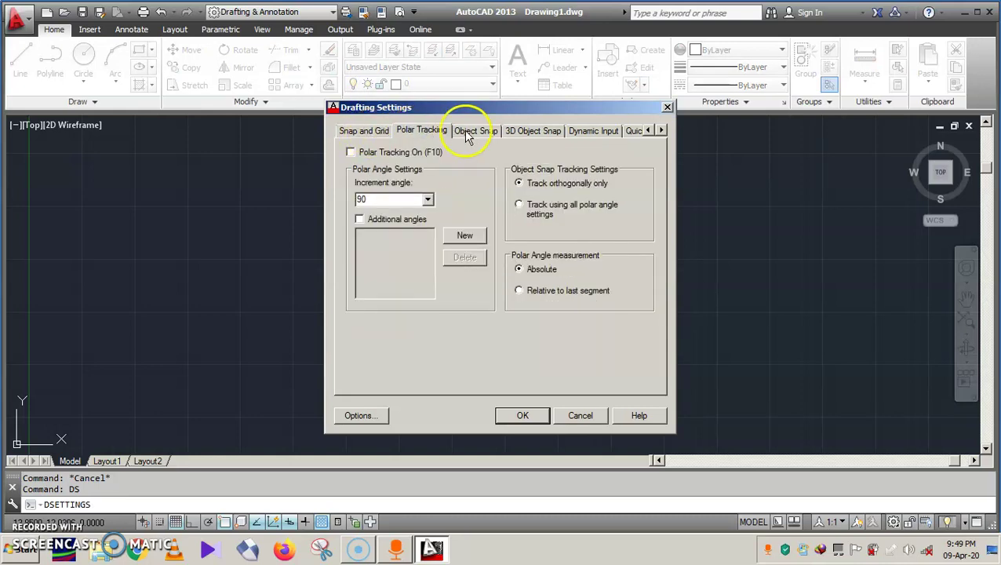
pyautogui.click(468, 131)
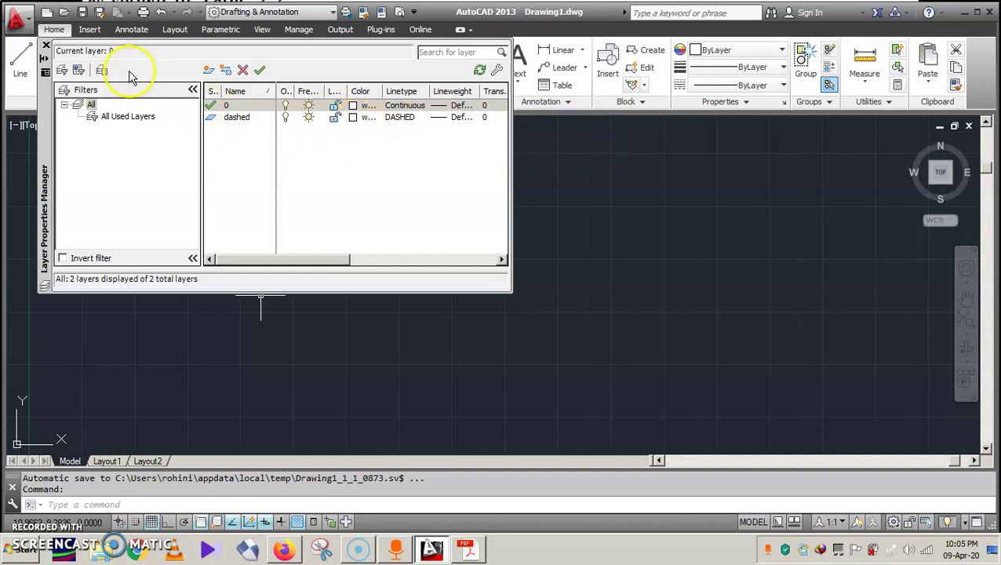
# Step: Close the Layer Properties Manager and clear any active command in the drawing area
pyautogui.click(46, 46)
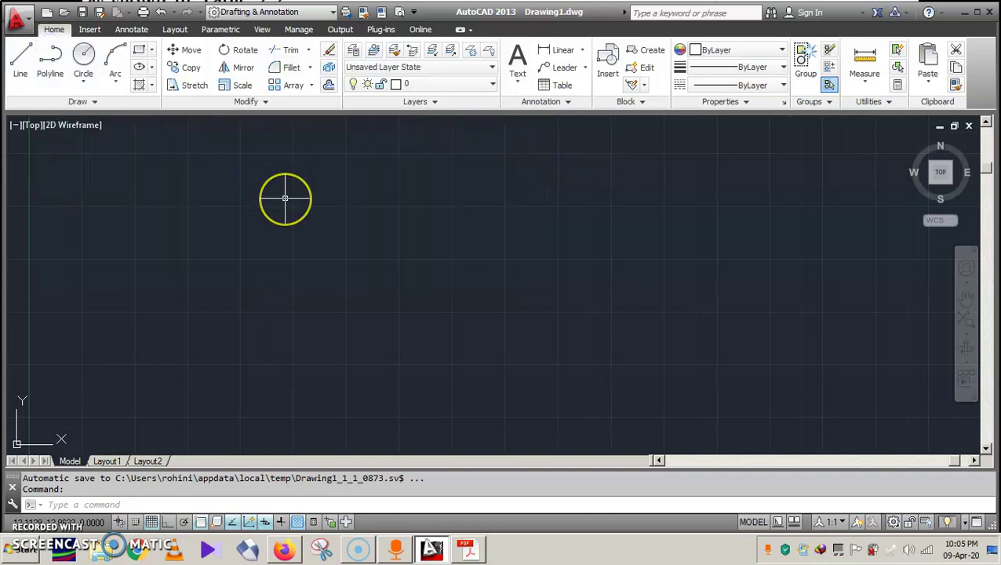
pyautogui.click(303, 196)
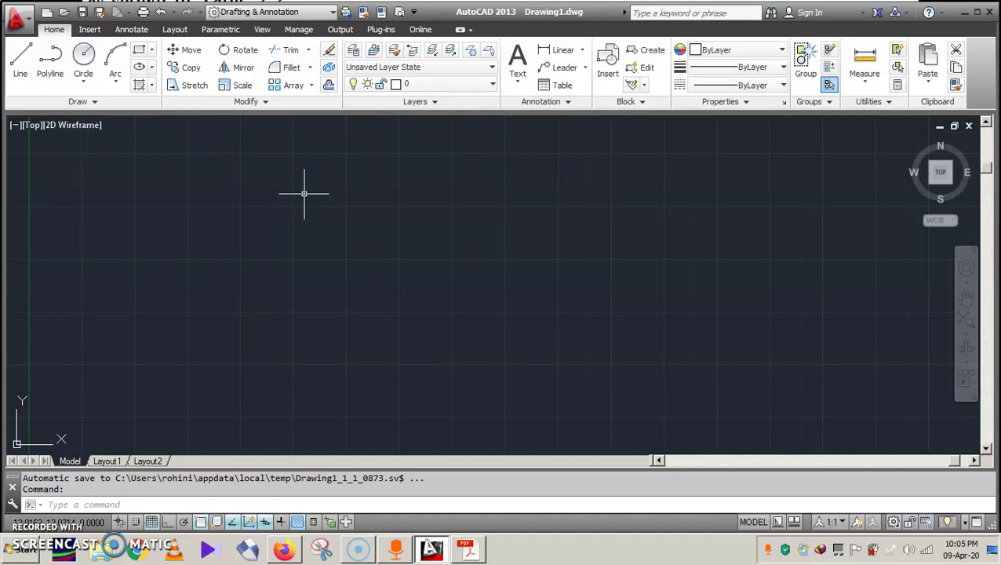
pyautogui.press('Escape')
pyautogui.press('Escape')
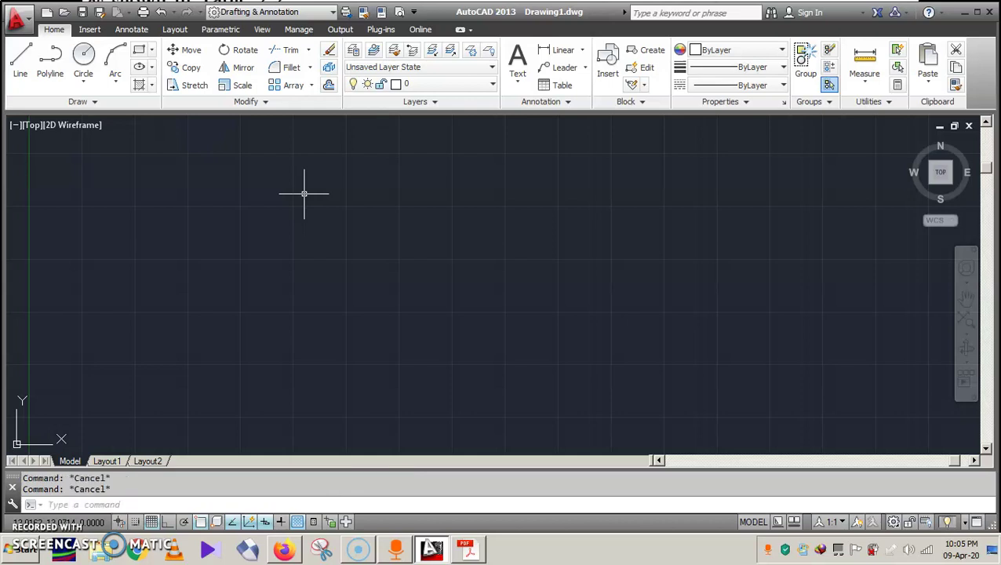
# Step: Set the drawing's insertion scale units to Millimeters with the UNITS command
pyautogui.write('UN')
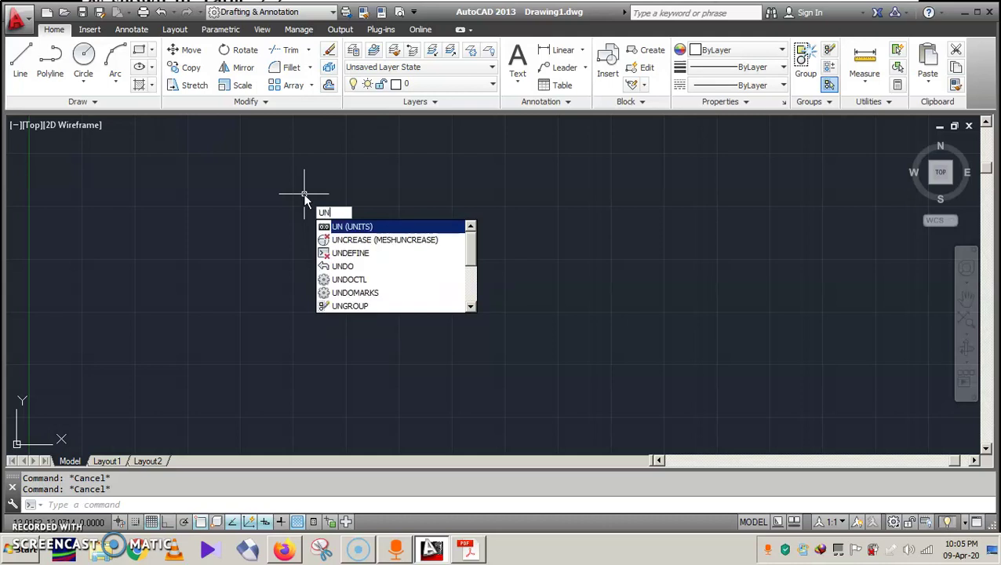
pyautogui.click(361, 227)
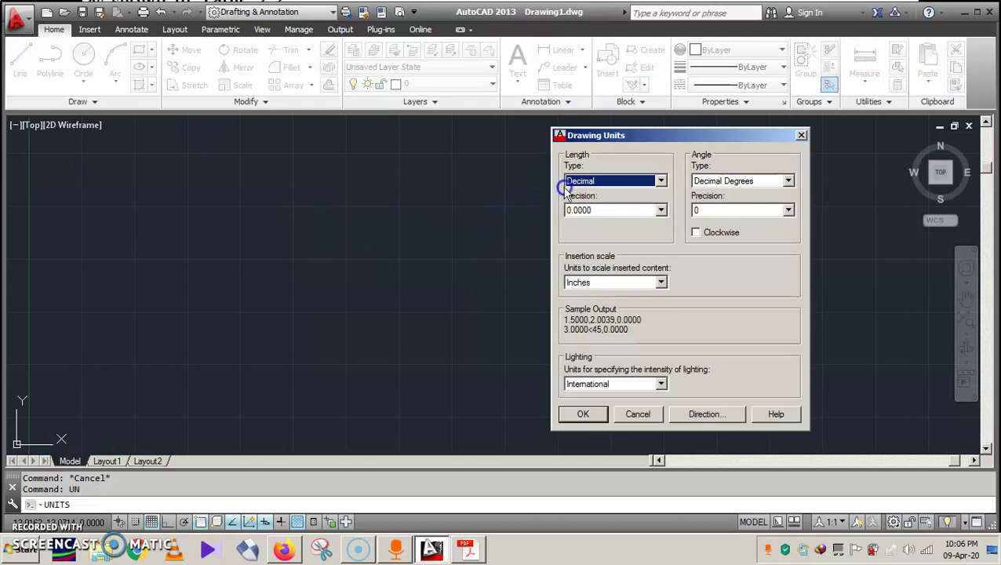
pyautogui.click(590, 284)
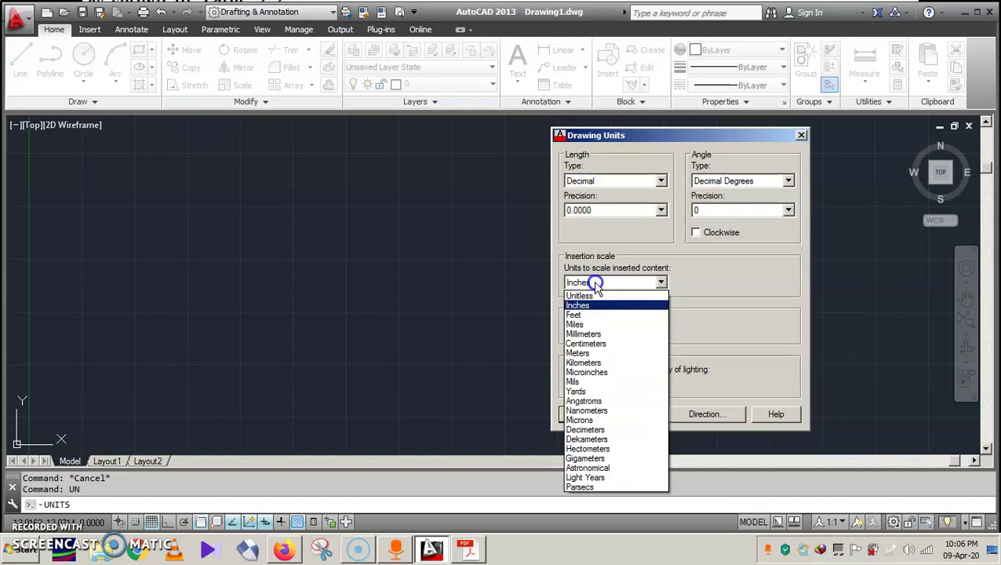
pyautogui.click(592, 334)
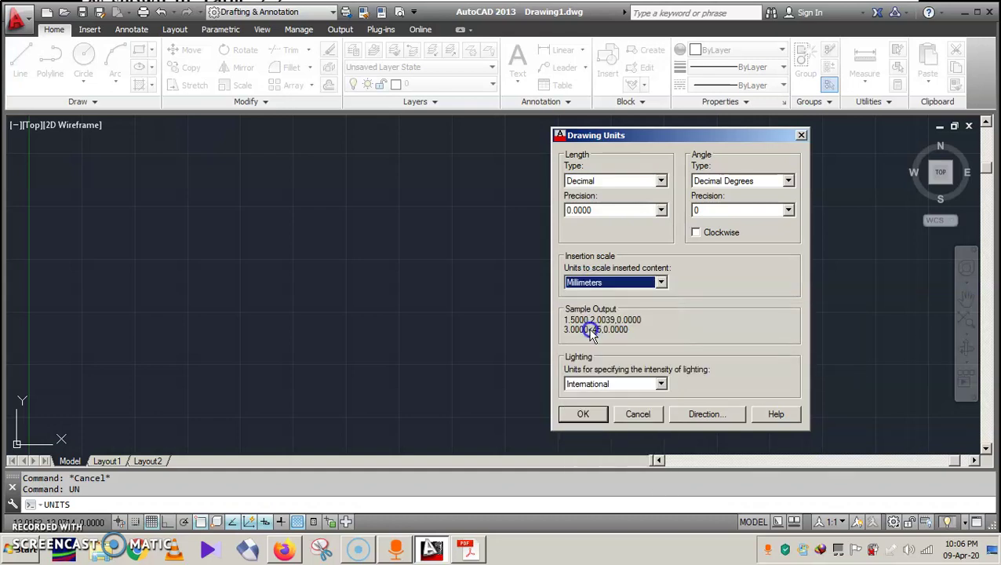
pyautogui.click(582, 416)
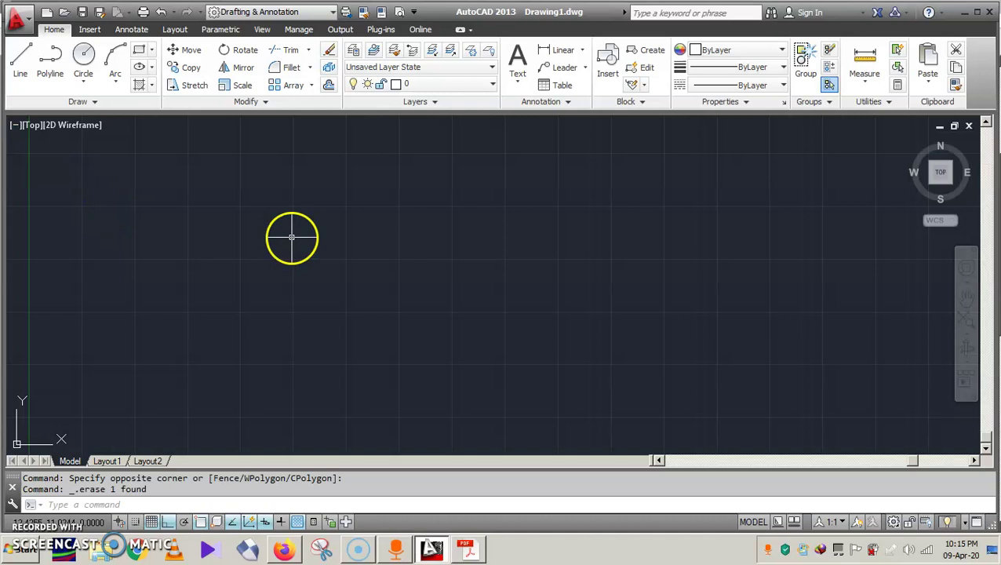
pyautogui.click(290, 236)
pyautogui.click(296, 235)
pyautogui.click(297, 235)
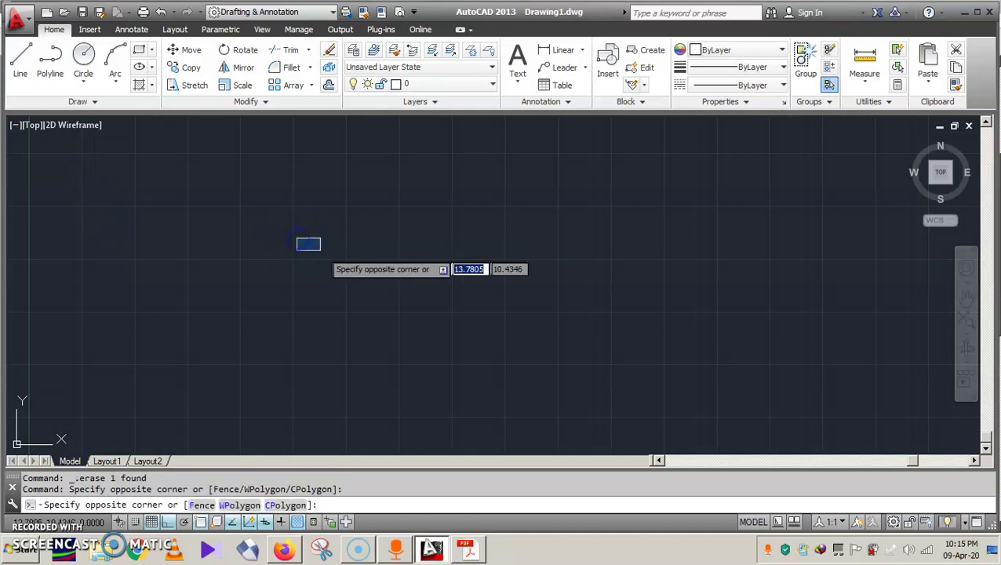
pyautogui.click(324, 250)
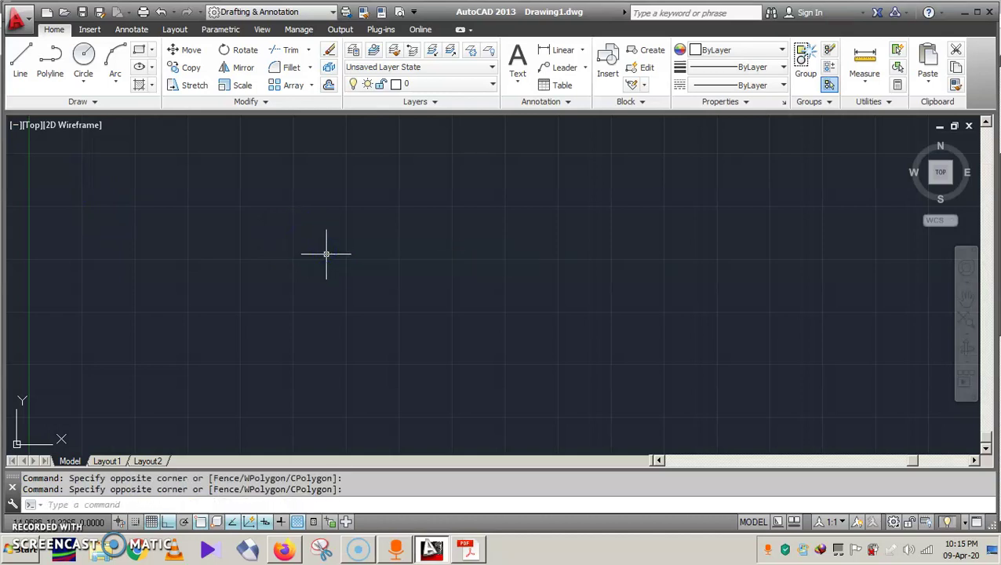
pyautogui.press('Escape')
pyautogui.press('Escape')
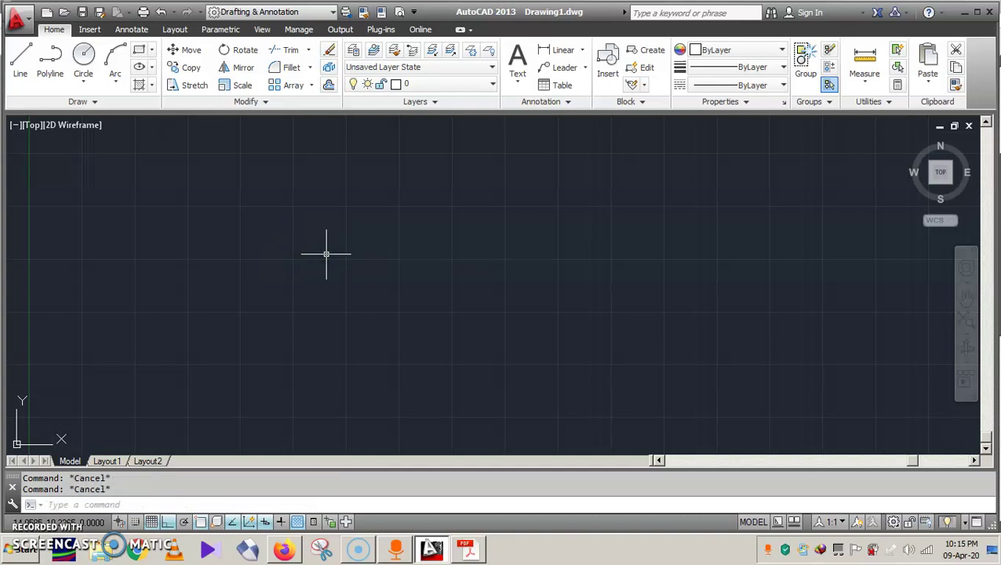
# Step: Turn Ortho mode off and back on with the ORTHO command
pyautogui.write('ORTHo')
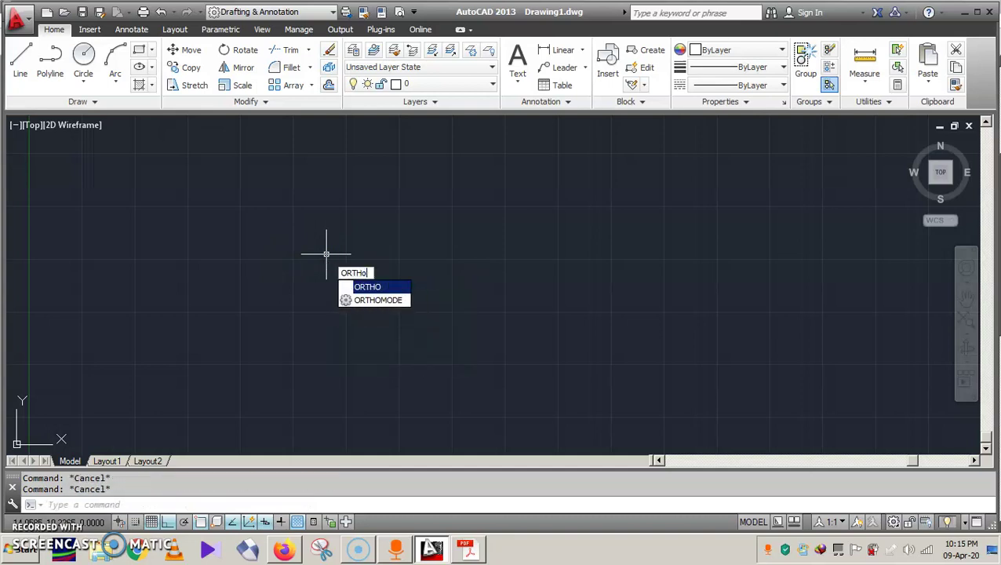
pyautogui.press('Return')
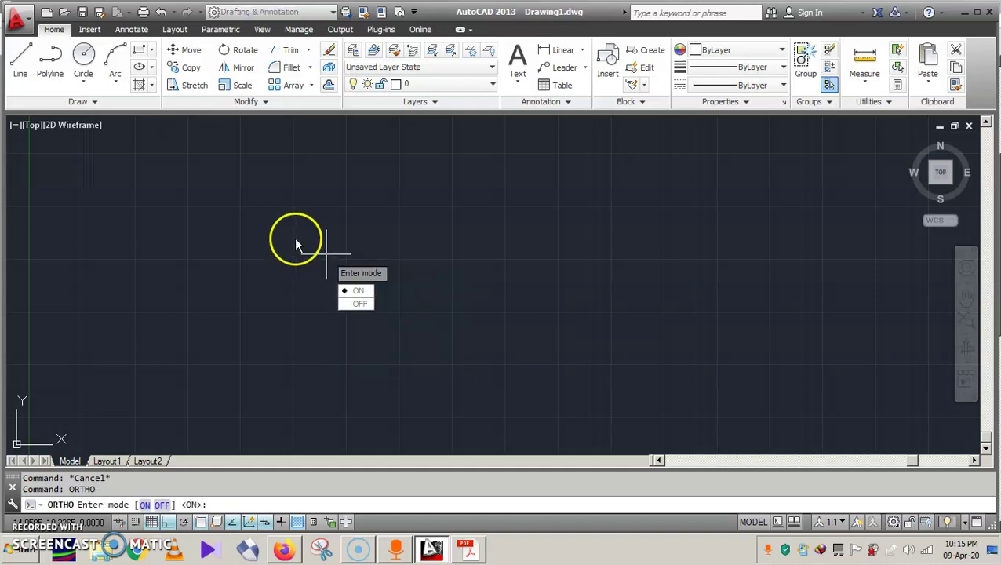
pyautogui.click(359, 303)
pyautogui.write('ortho')
pyautogui.press('Return')
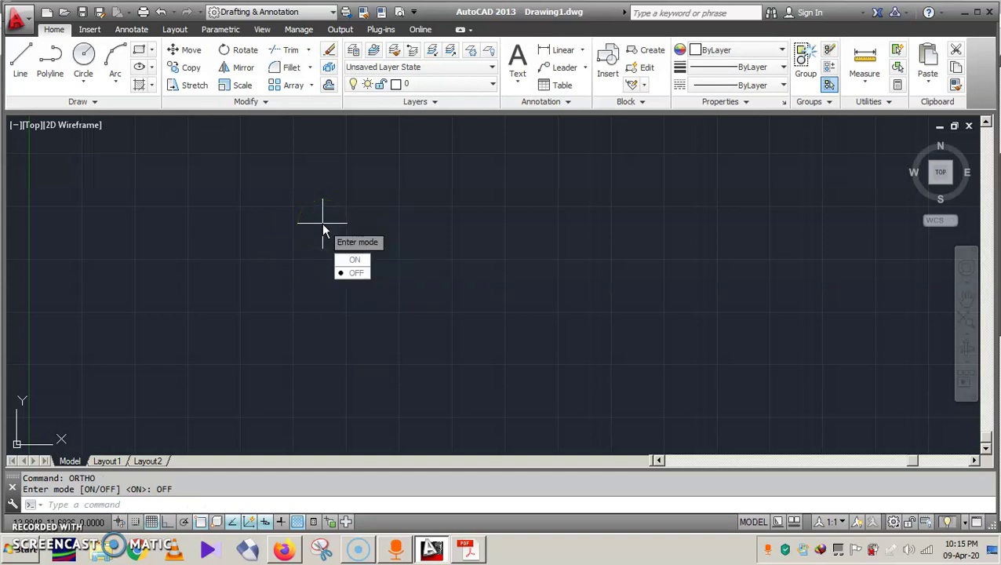
pyautogui.click(349, 258)
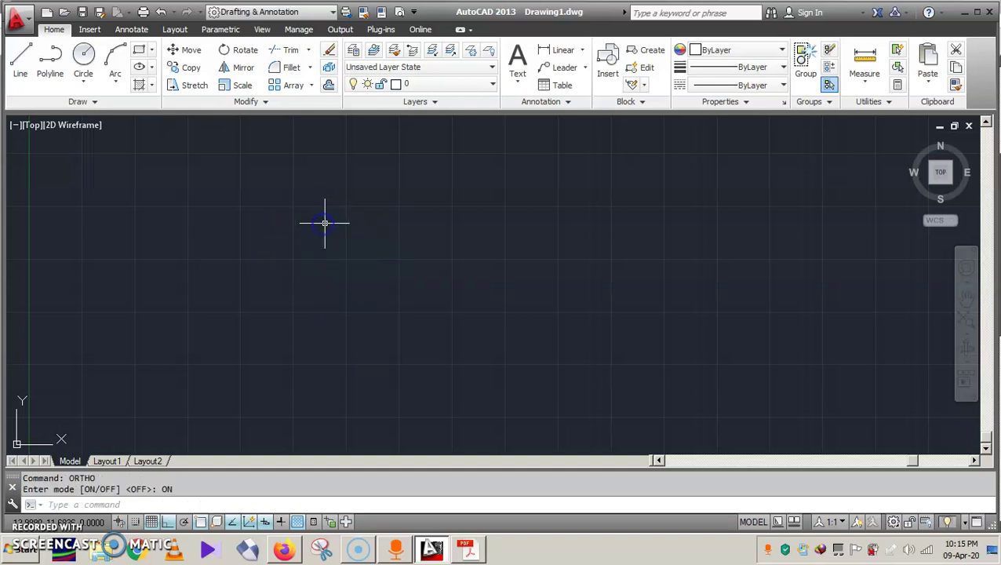
# Step: Draw a single vertical line about 5 units long with the Line tool in the empty drawing
pyautogui.click(33, 74)
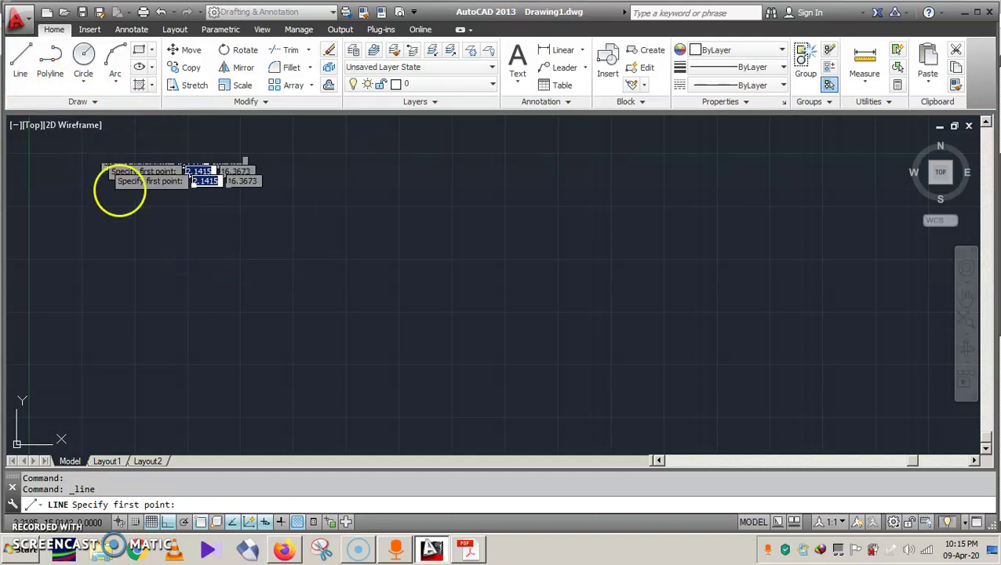
pyautogui.click(187, 207)
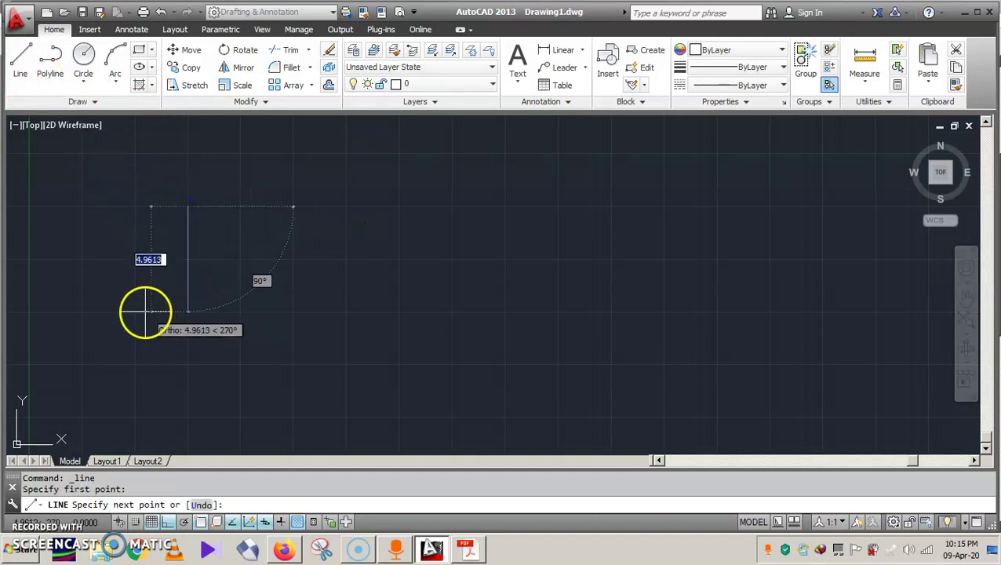
pyautogui.click(188, 311)
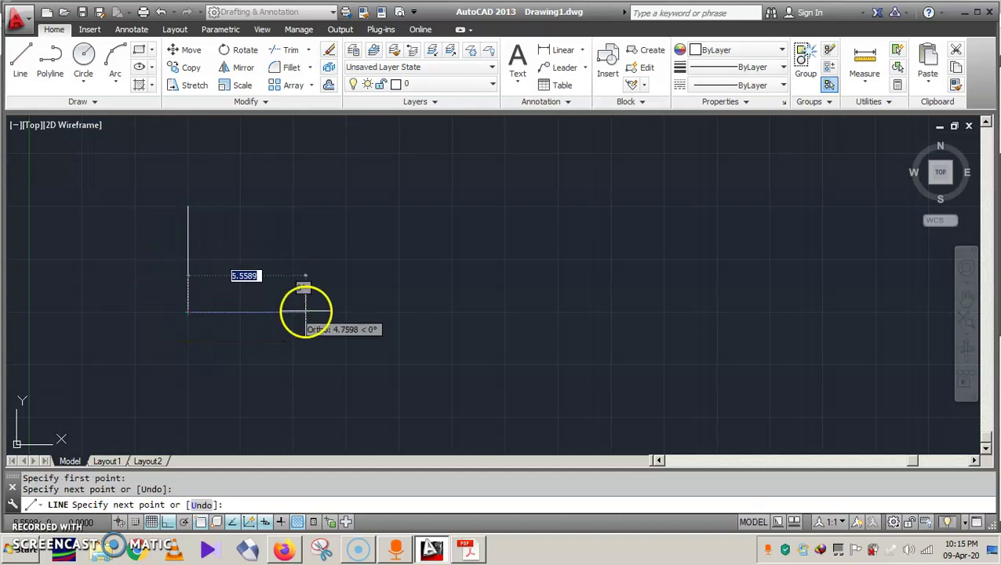
pyautogui.press('Escape')
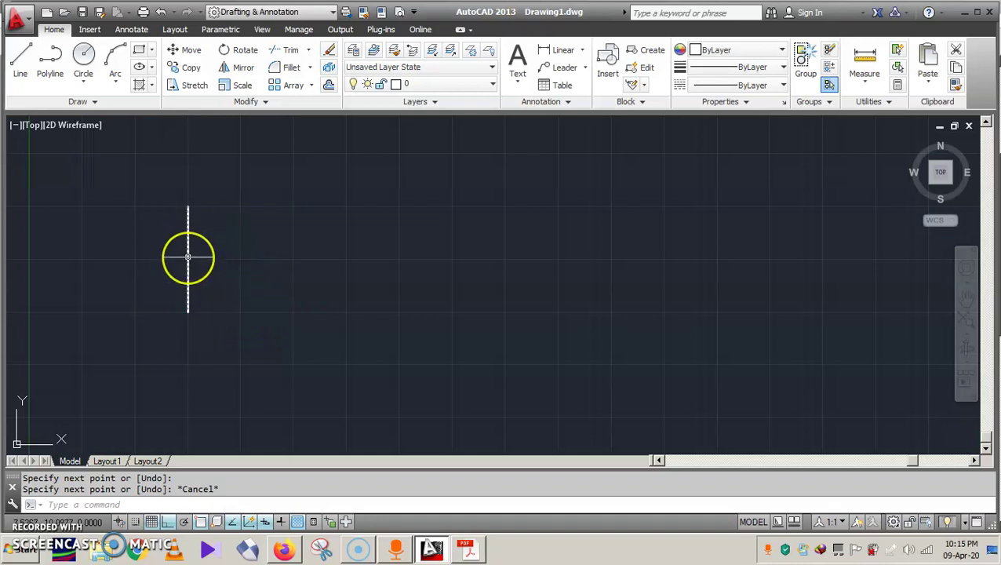
# Step: Create a rectangular array of the vertical line with 1 row and 18 columns
pyautogui.moveTo(188, 257)
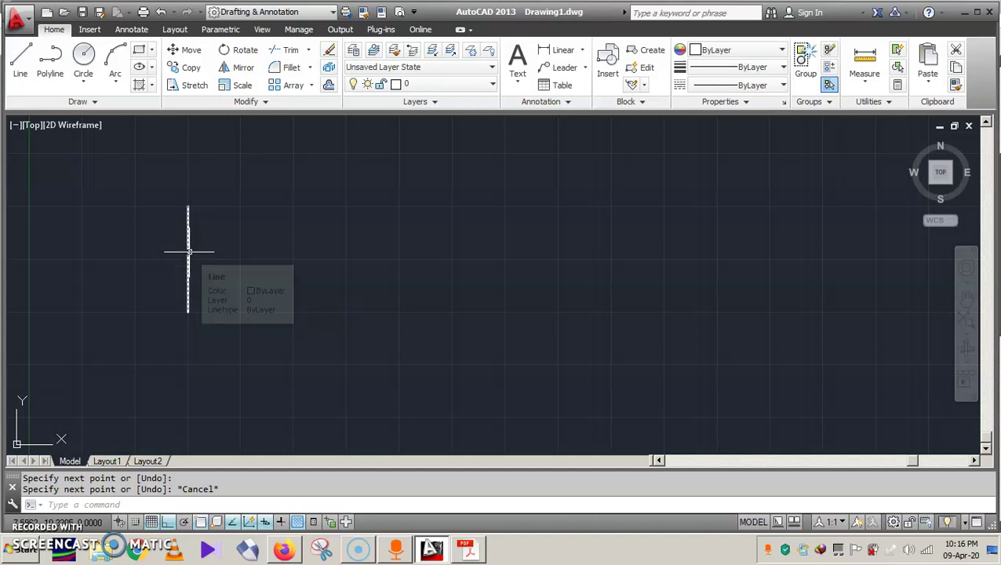
pyautogui.click(188, 252)
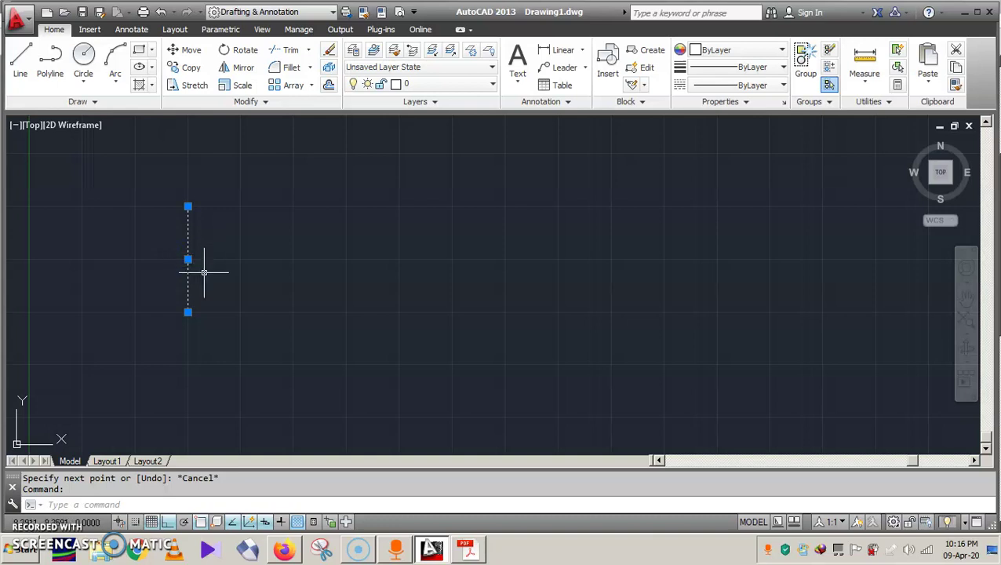
pyautogui.press('Escape')
pyautogui.click(188, 283)
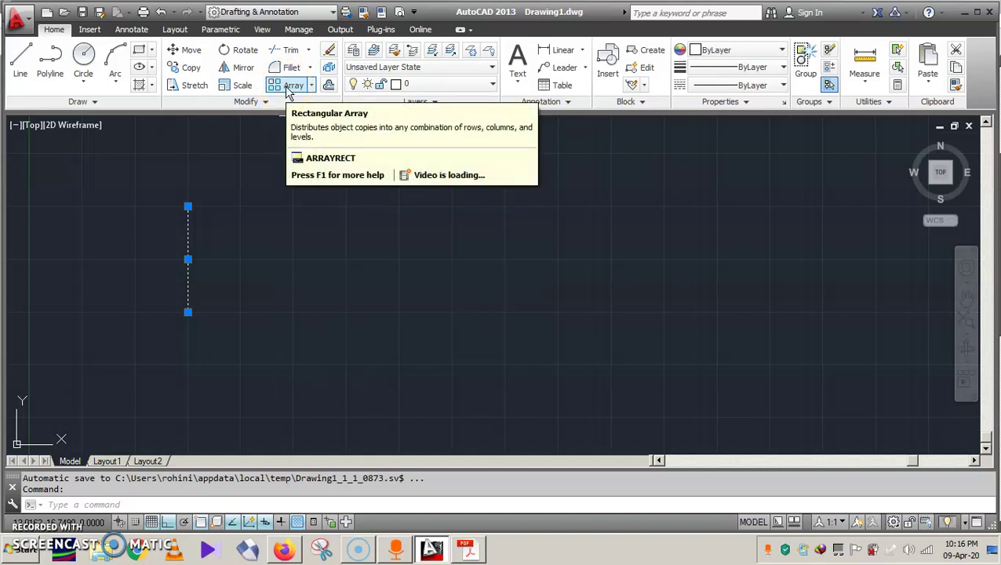
pyautogui.click(289, 87)
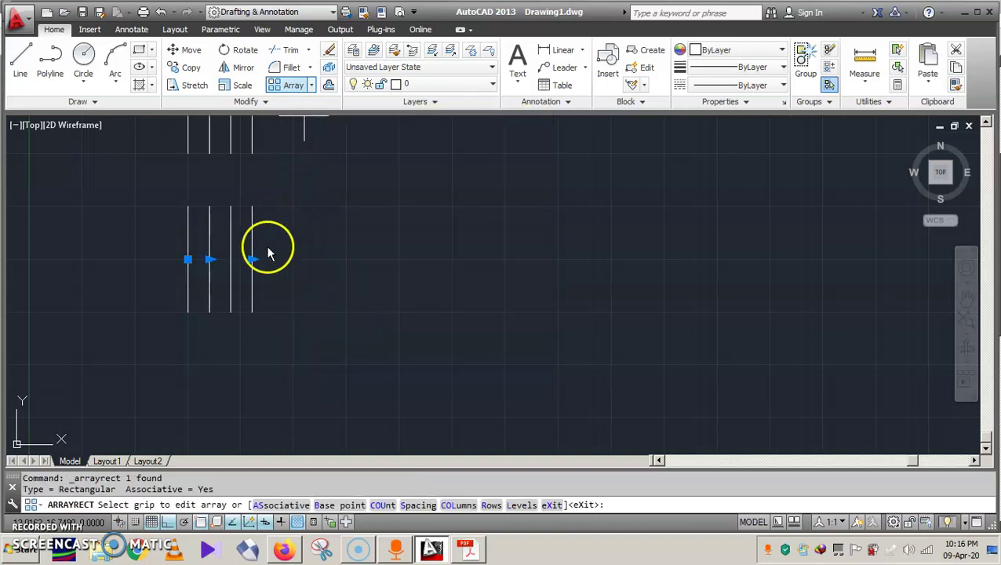
pyautogui.click(306, 51)
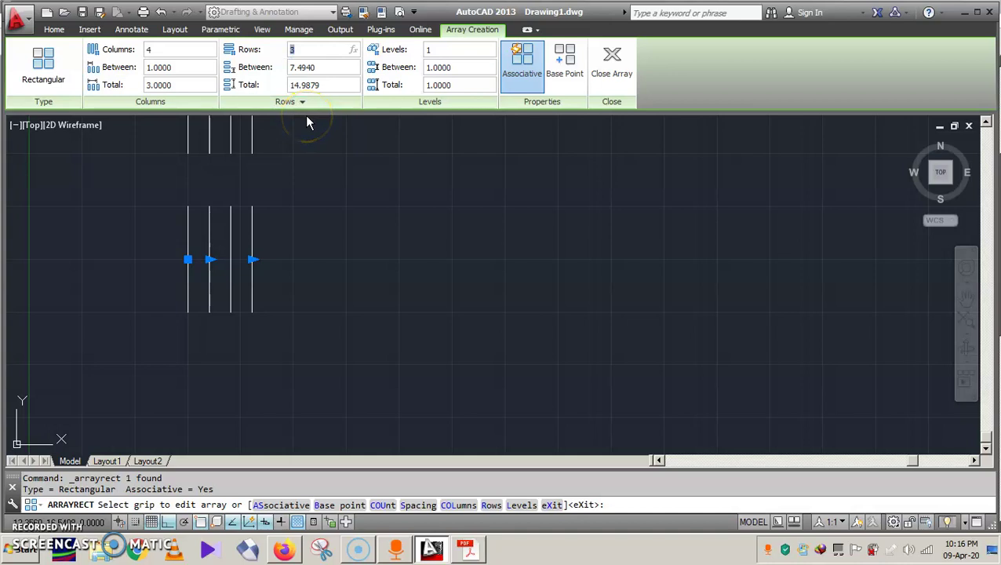
pyautogui.write('1')
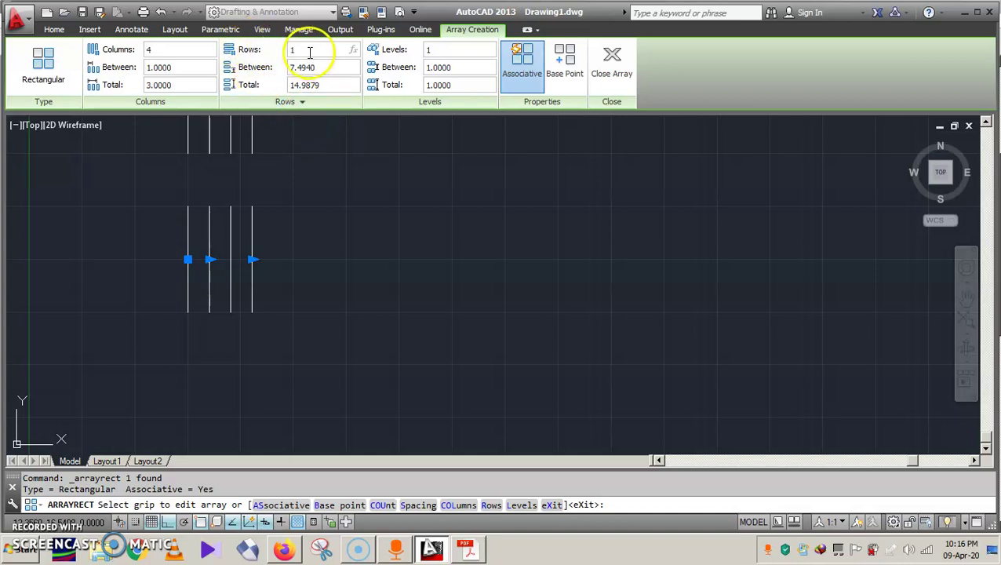
pyautogui.click(196, 52)
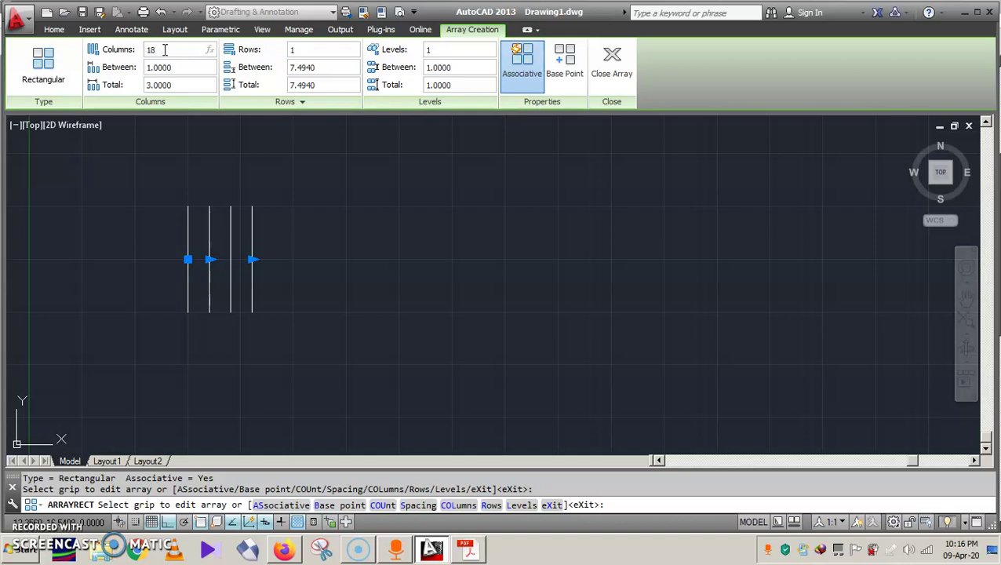
pyautogui.press('Return')
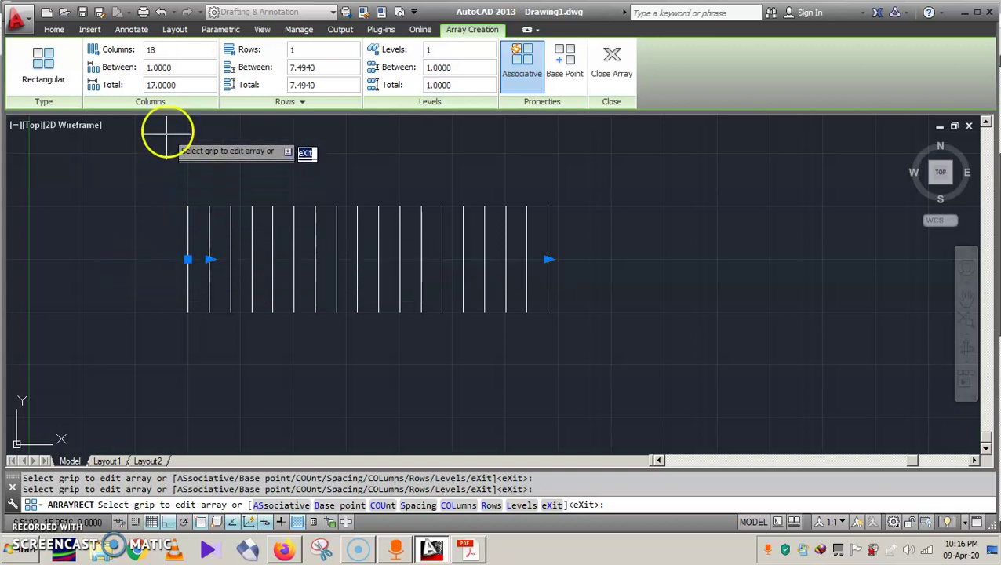
# Step: Try a column spacing of 1.5 units, set it to 2 units instead, and finish the array
pyautogui.click(170, 68)
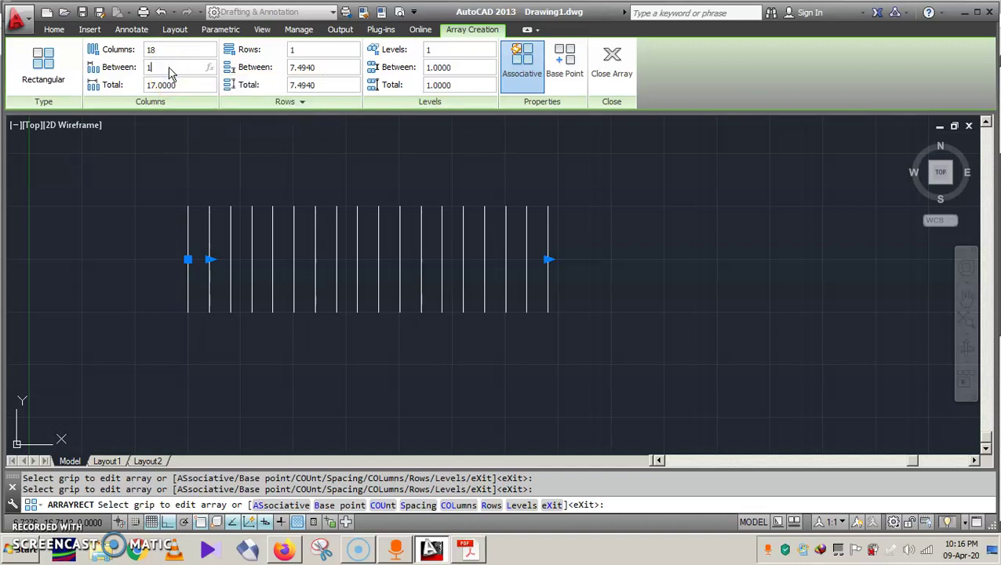
pyautogui.write('1.5')
pyautogui.press('Return')
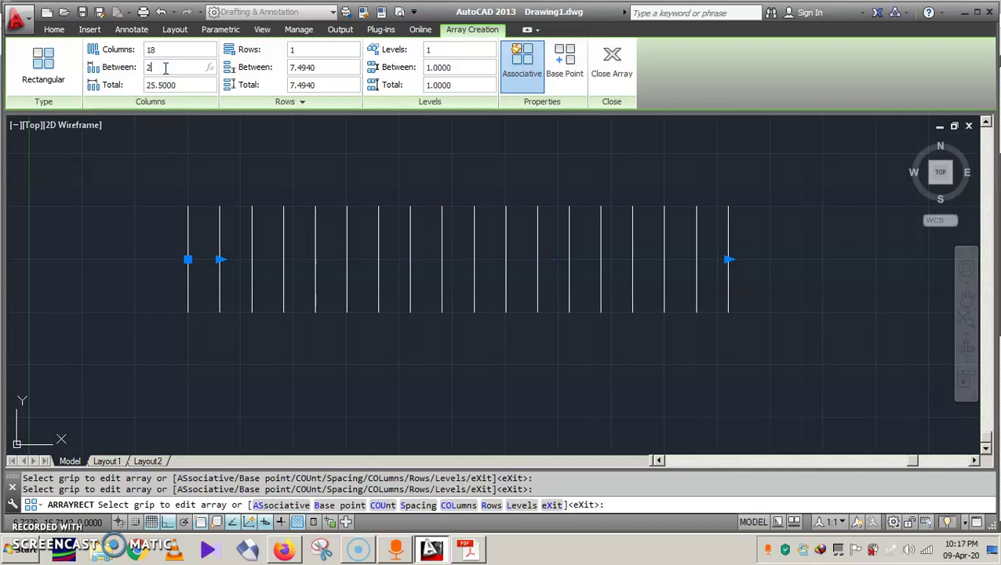
pyautogui.press('Return')
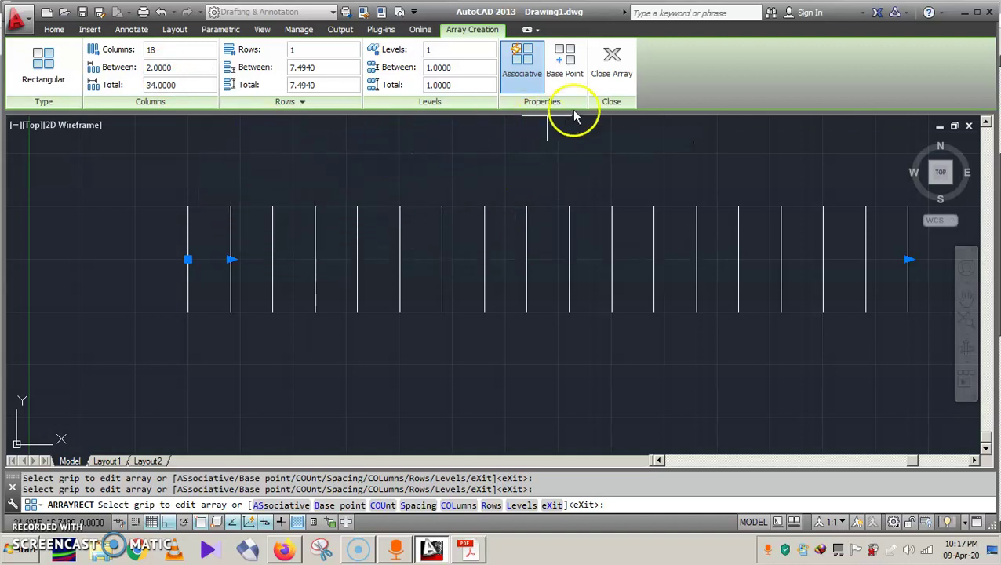
pyautogui.click(620, 75)
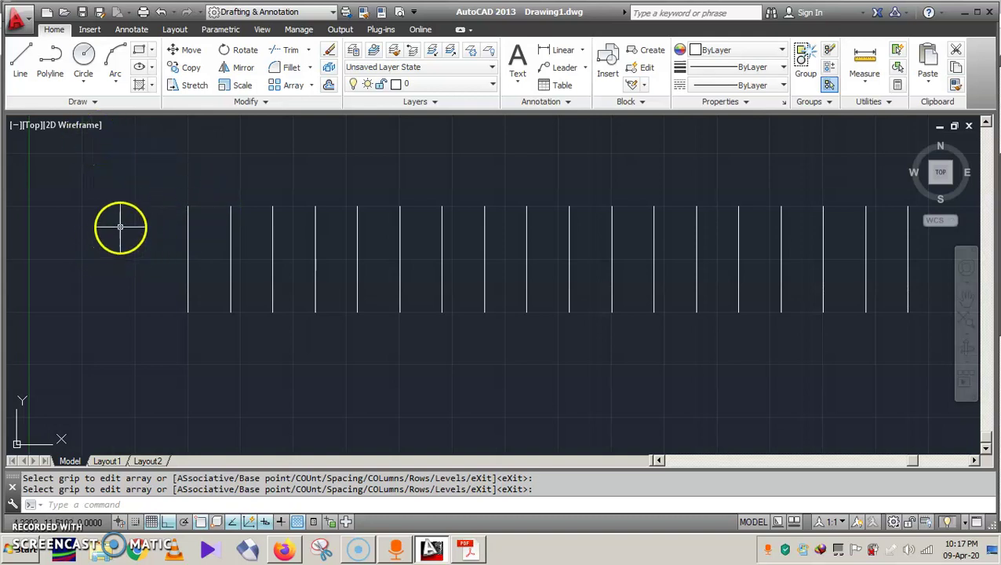
# Step: Make the dashed layer the current layer
pyautogui.click(413, 86)
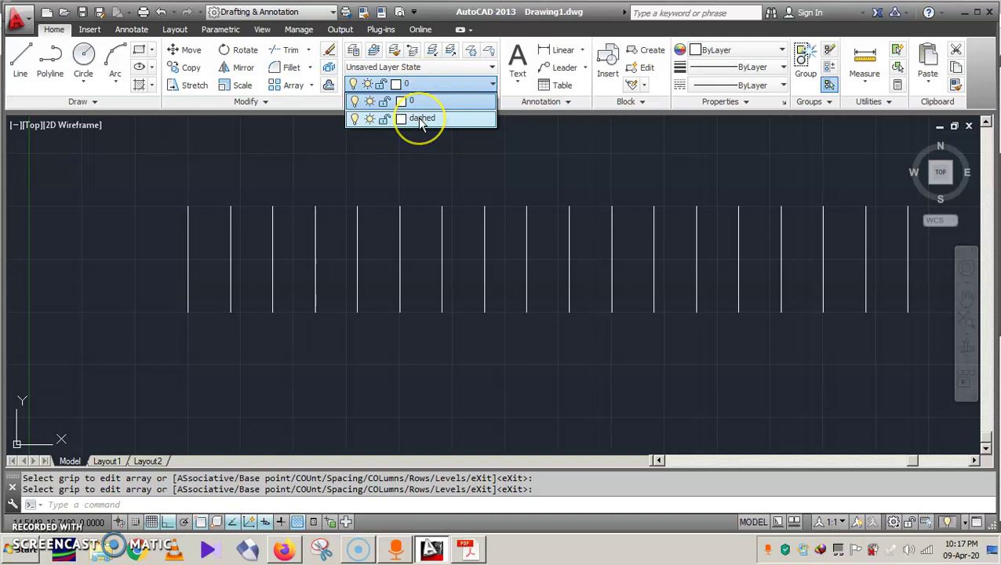
pyautogui.click(418, 119)
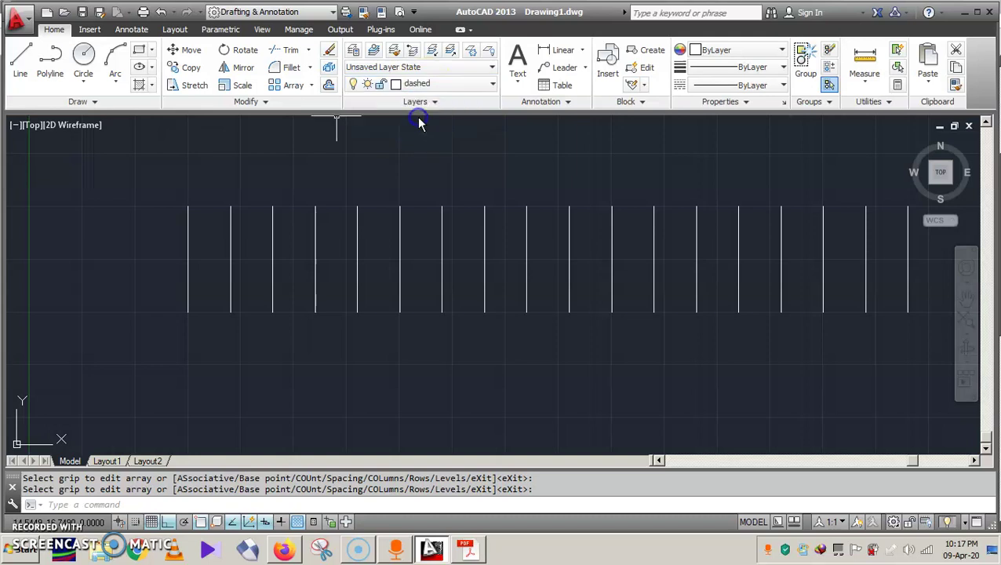
pyautogui.click(44, 139)
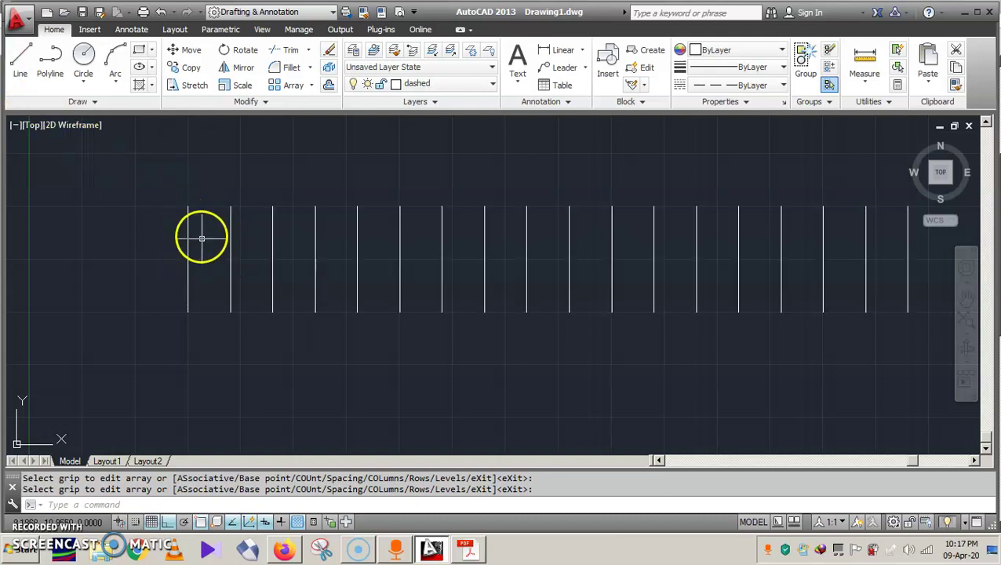
# Step: Draw a horizontal line joining the upper endpoints of the first two vertical lines
pyautogui.scroll(2, 215, 247)
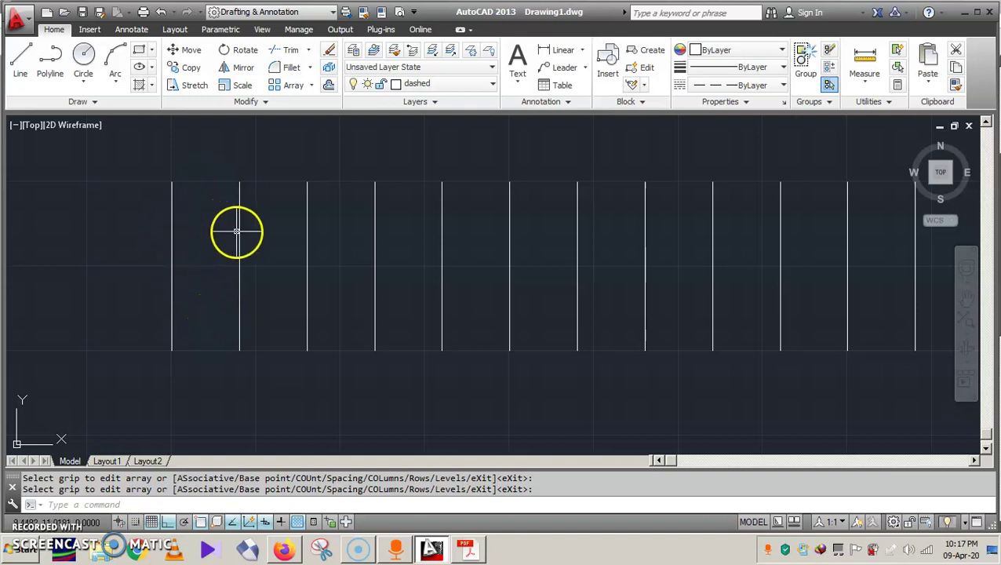
pyautogui.click(19, 67)
pyautogui.click(171, 182)
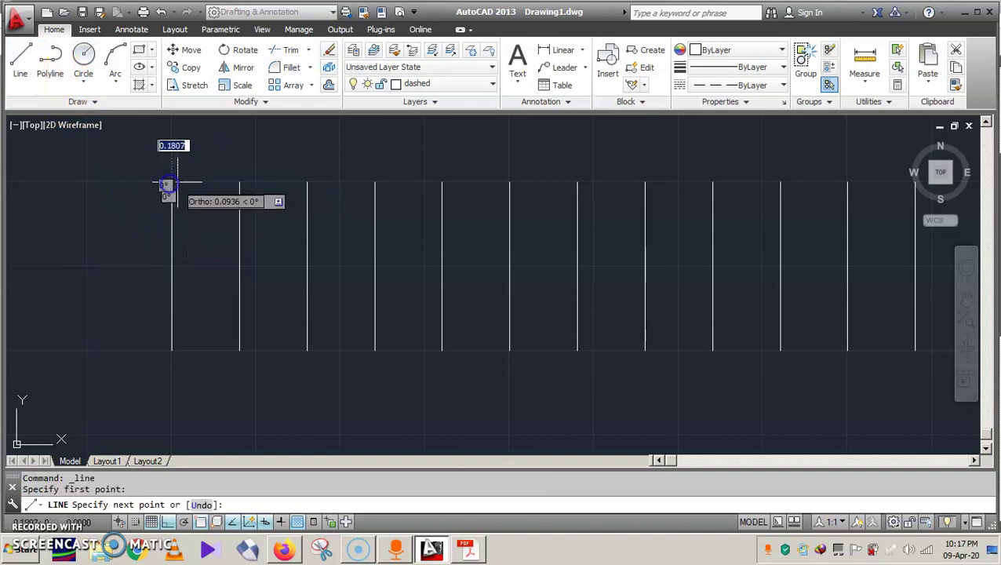
pyautogui.click(240, 182)
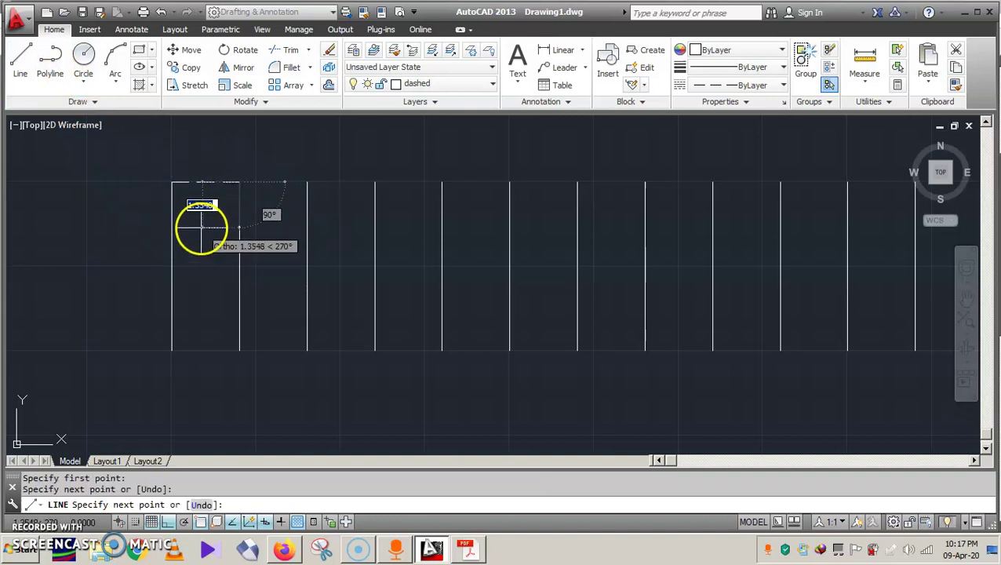
pyautogui.press('Escape')
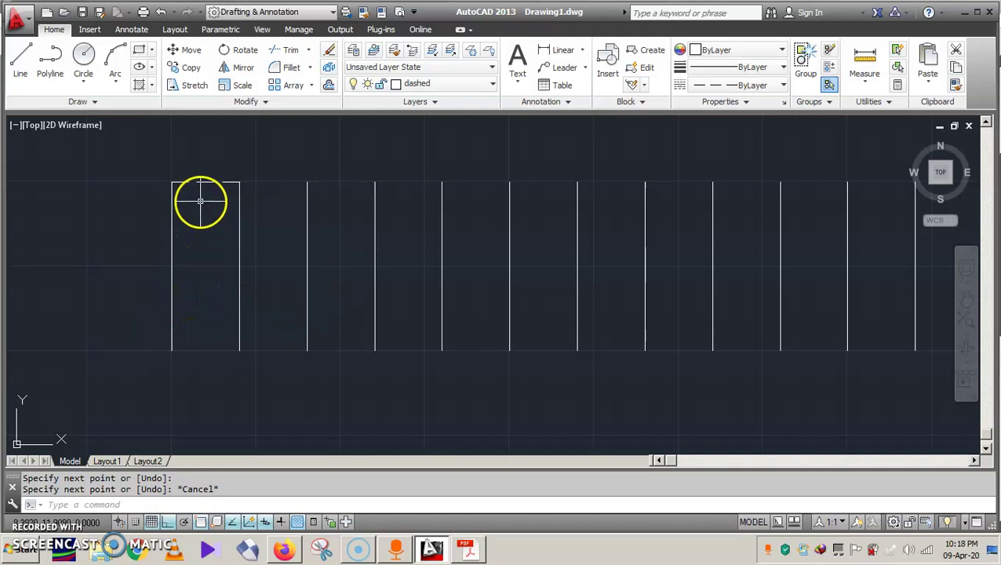
# Step: Draw a vertical dashed line from the midpoint of the short horizontal line down to the level of the solid lines' lower ends
pyautogui.click(21, 73)
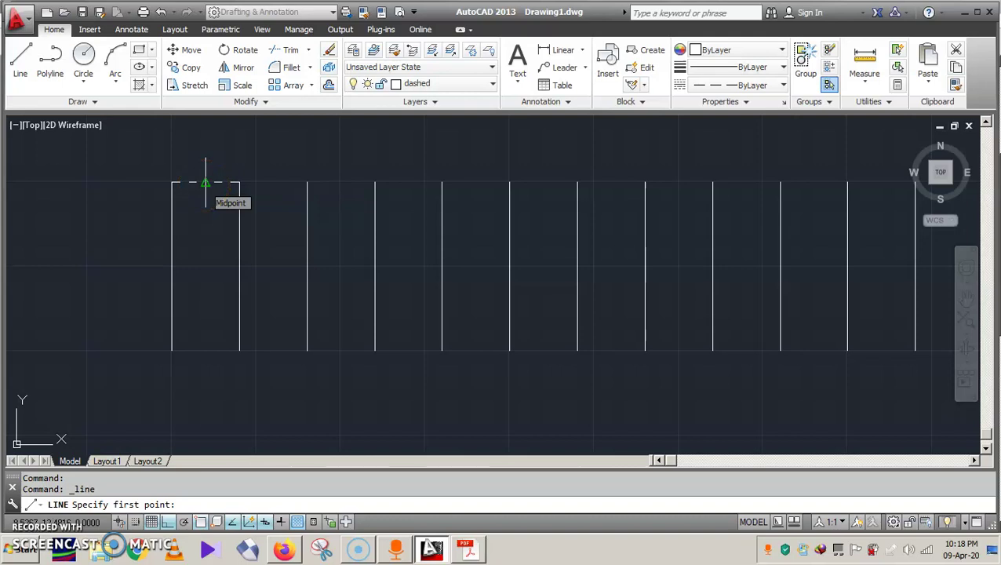
pyautogui.click(205, 182)
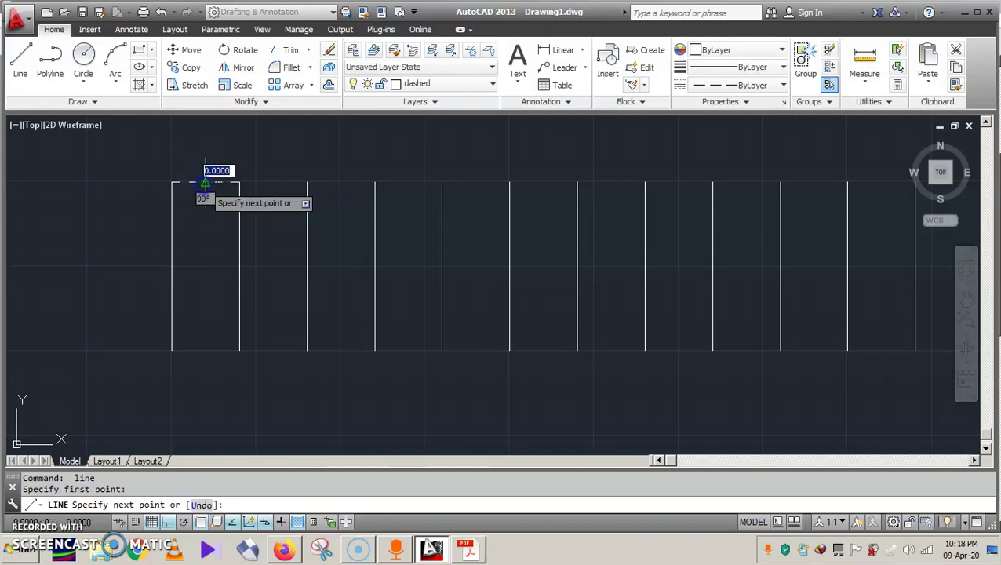
pyautogui.click(205, 350)
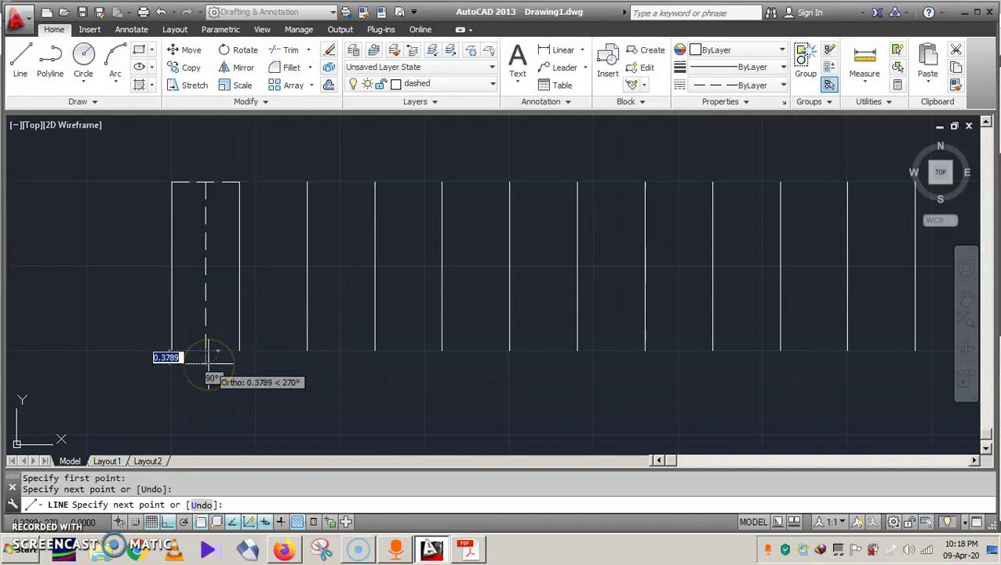
pyautogui.press('Escape')
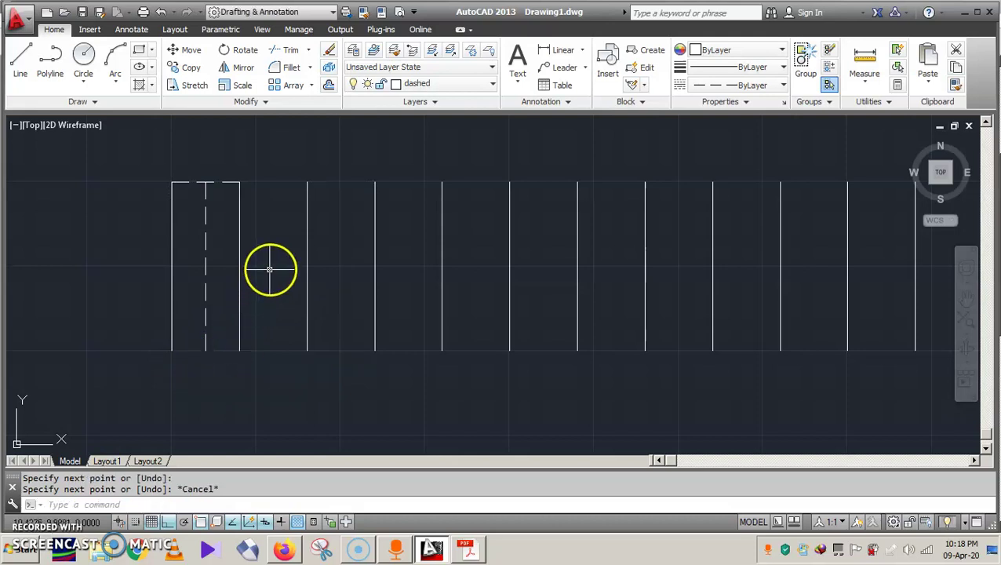
# Step: Delete the short horizontal line joining the first two vertical lines
pyautogui.click(208, 183)
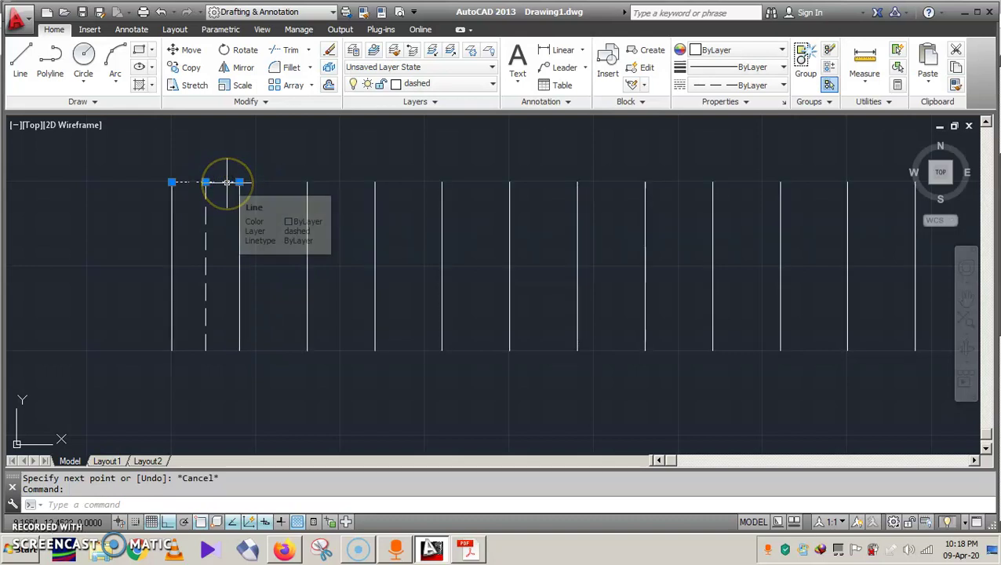
pyautogui.press('Delete')
pyautogui.click(226, 199)
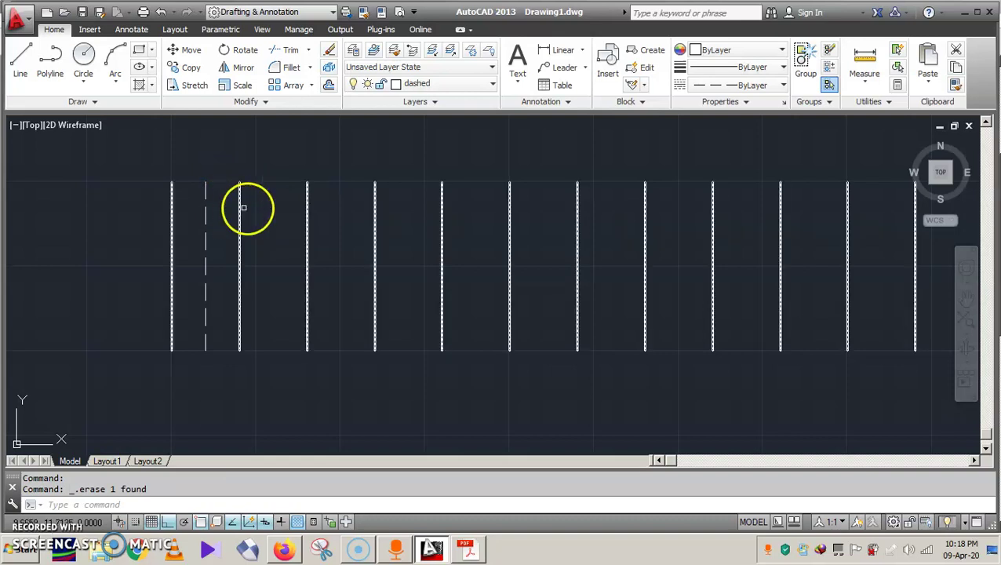
# Step: Create a rectangular array of the dashed vertical line with 1 row, 18 columns and 2-unit column spacing
pyautogui.click(204, 245)
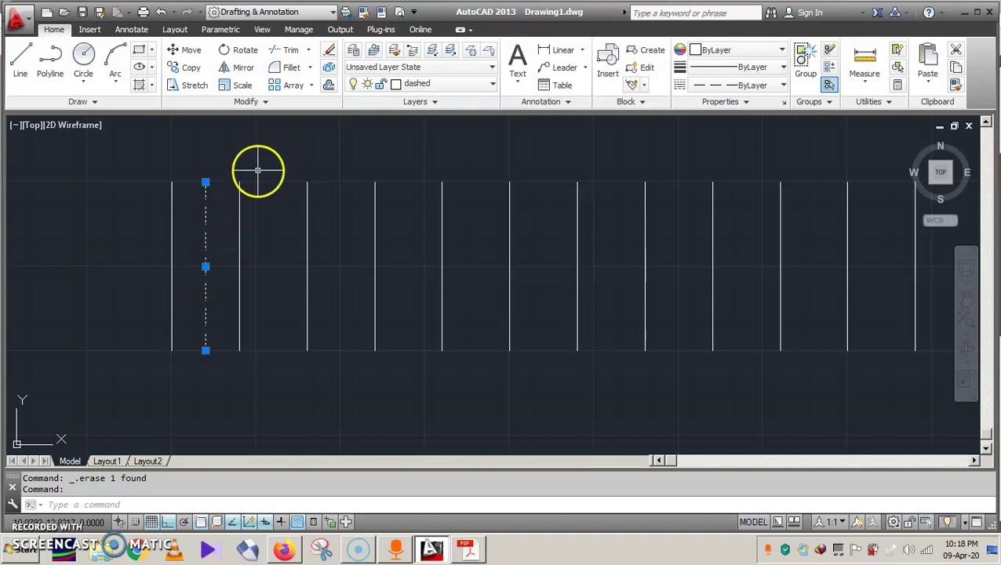
pyautogui.click(286, 85)
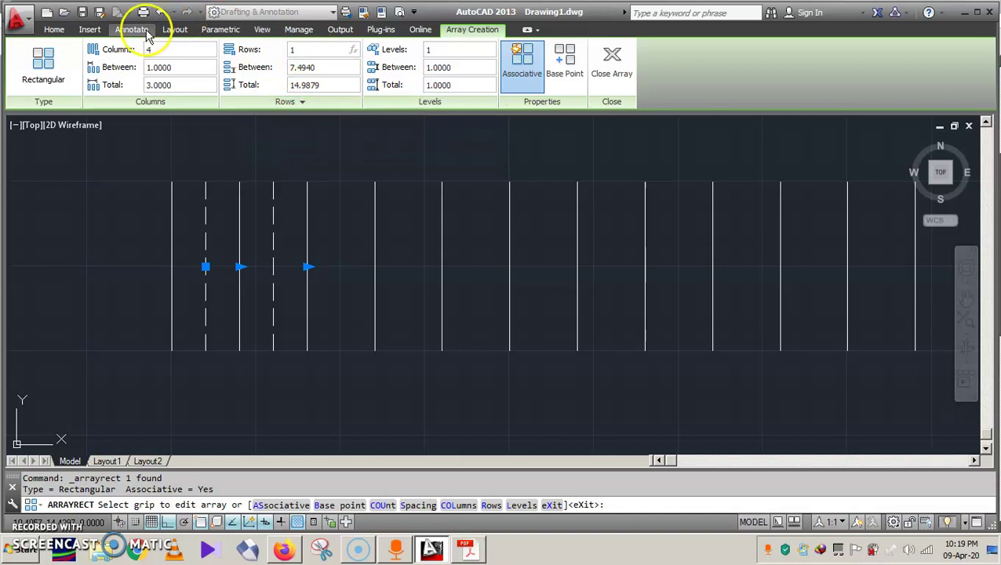
pyautogui.click(145, 49)
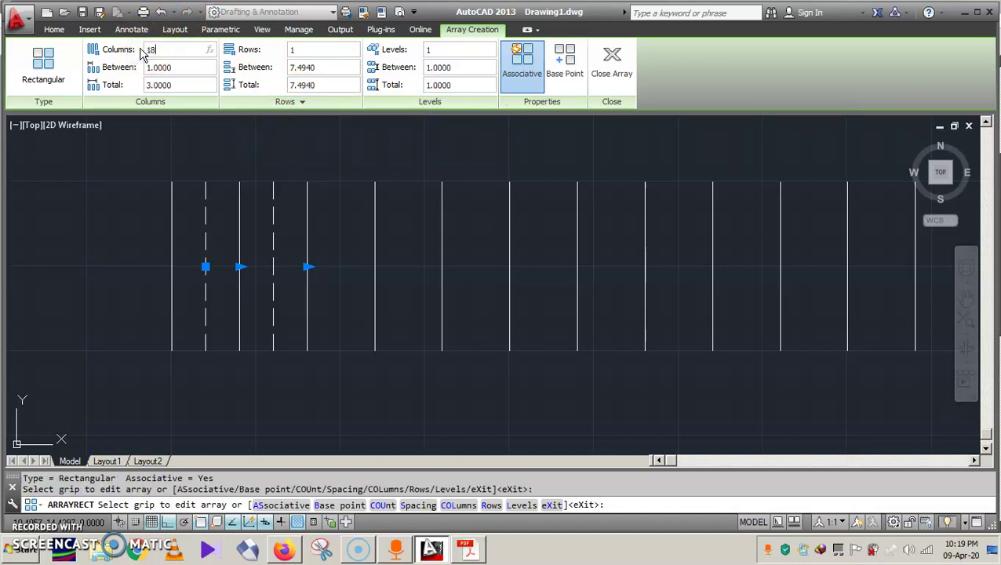
pyautogui.write('18')
pyautogui.press('Return')
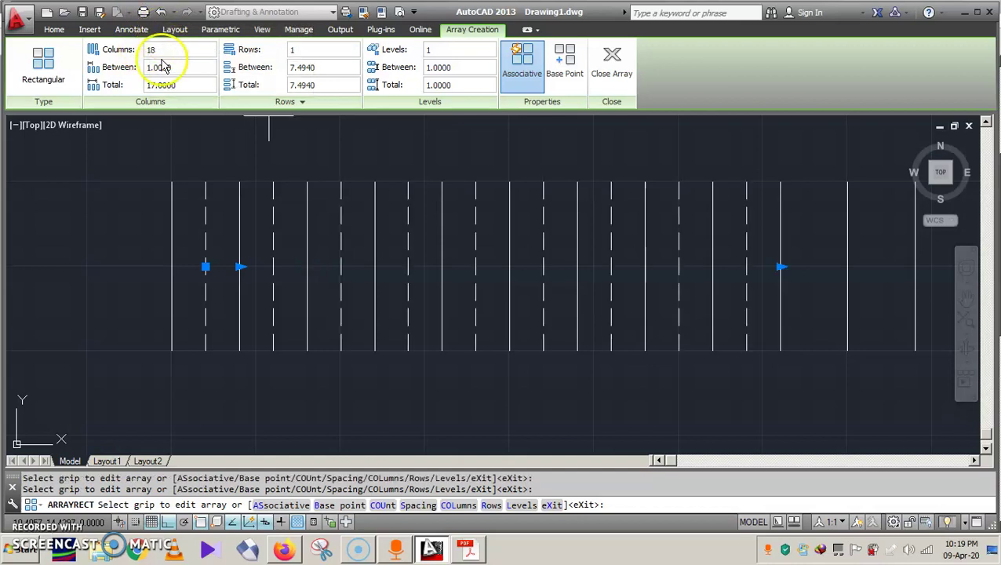
pyautogui.click(163, 67)
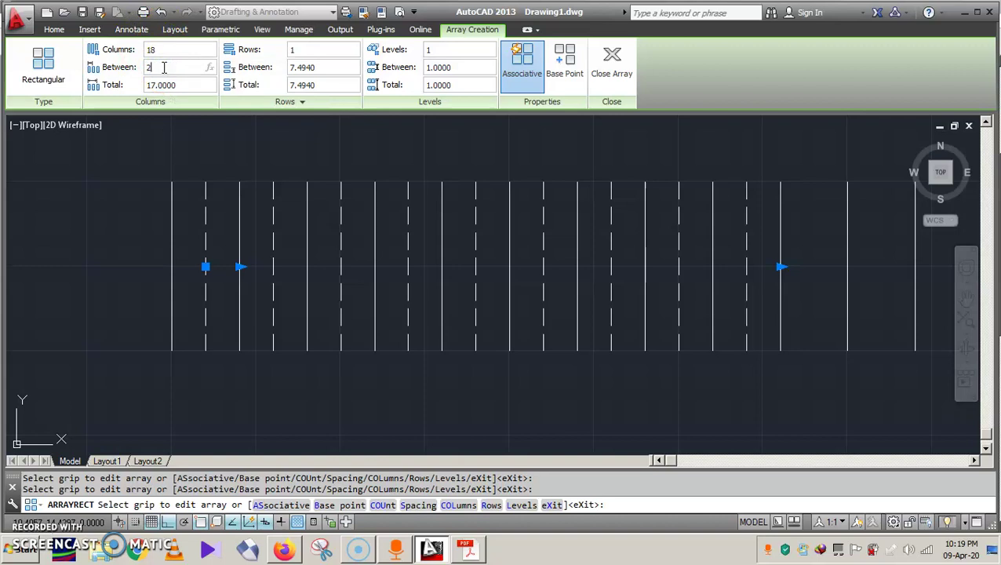
pyautogui.press('Return')
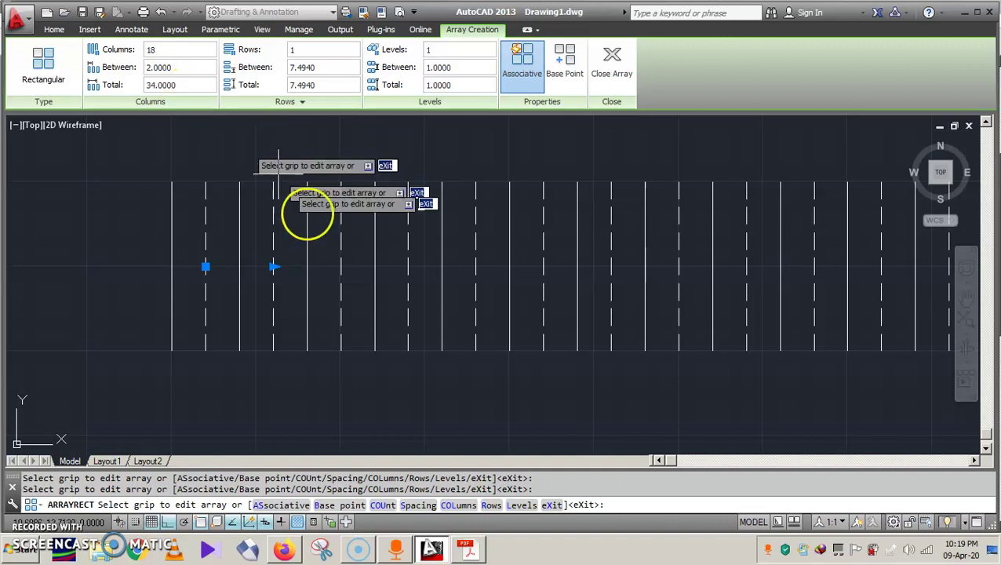
# Step: Examine the alternating solid and dashed lines along the full length of both arrays
pyautogui.scroll(-3, 644, 267)
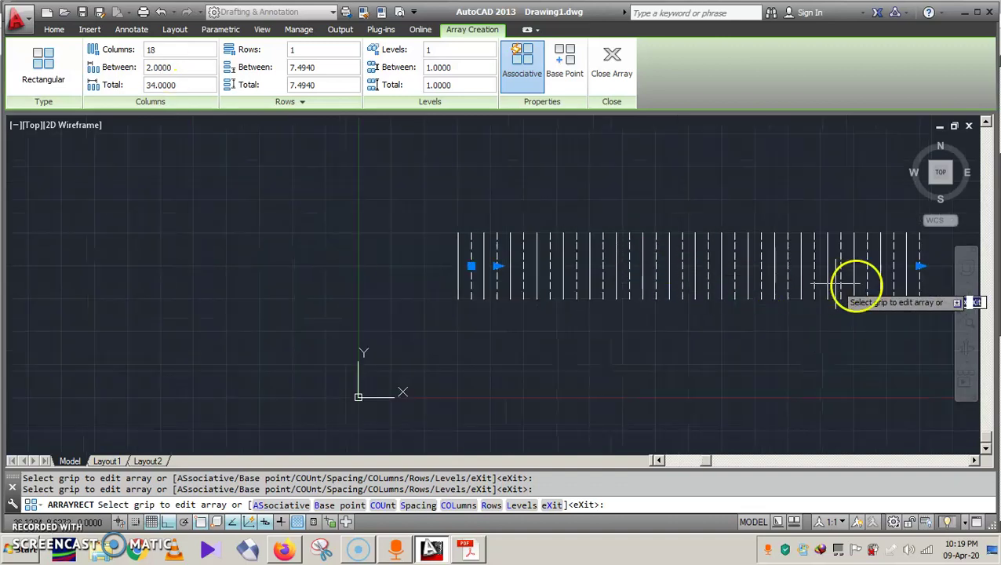
pyautogui.click(967, 296)
pyautogui.moveTo(872, 319); pyautogui.dragTo(551, 338)
pyautogui.scroll(4, 543, 326)
pyautogui.scroll(-2, 543, 326)
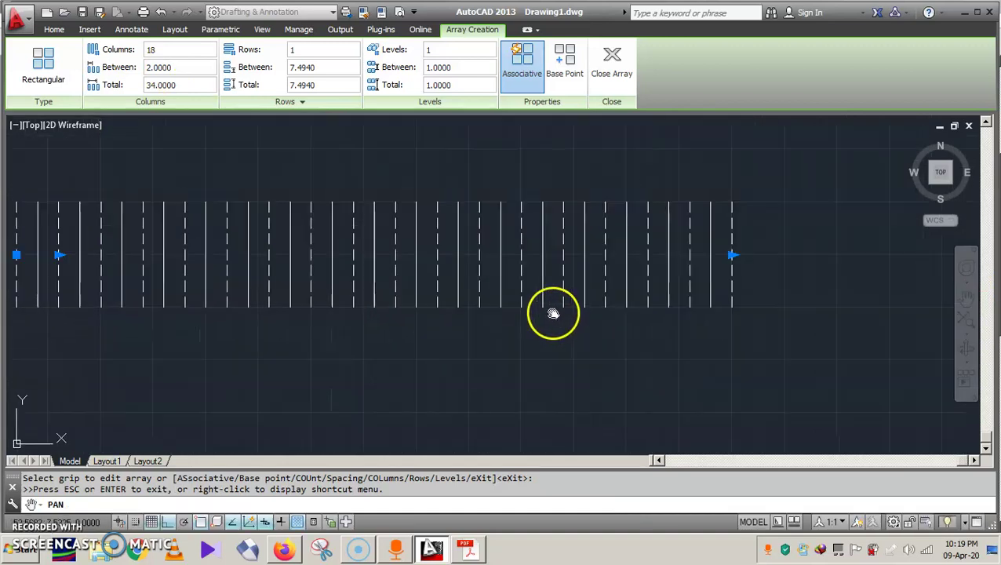
pyautogui.moveTo(495, 356); pyautogui.dragTo(525, 358)
pyautogui.scroll(2, 327, 295)
pyautogui.scroll(-2, 330, 295)
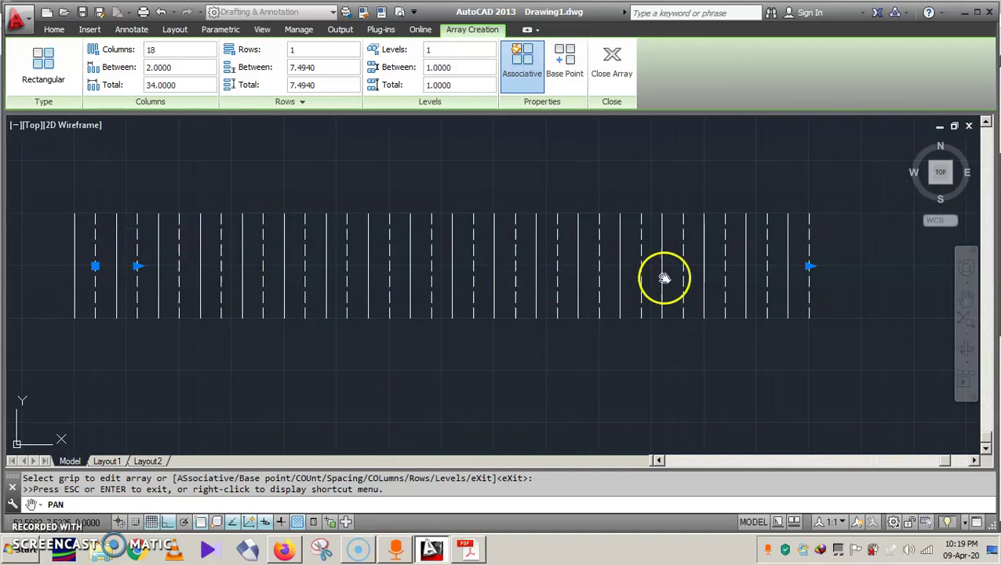
pyautogui.moveTo(664, 382)
pyautogui.mouseDown()
pyautogui.moveTo(786, 369)
pyautogui.moveTo(577, 384)
pyautogui.moveTo(745, 377)
pyautogui.moveTo(645, 380)
pyautogui.moveTo(663, 375)
pyautogui.moveTo(664, 257)
pyautogui.moveTo(682, 380)
pyautogui.mouseUp()
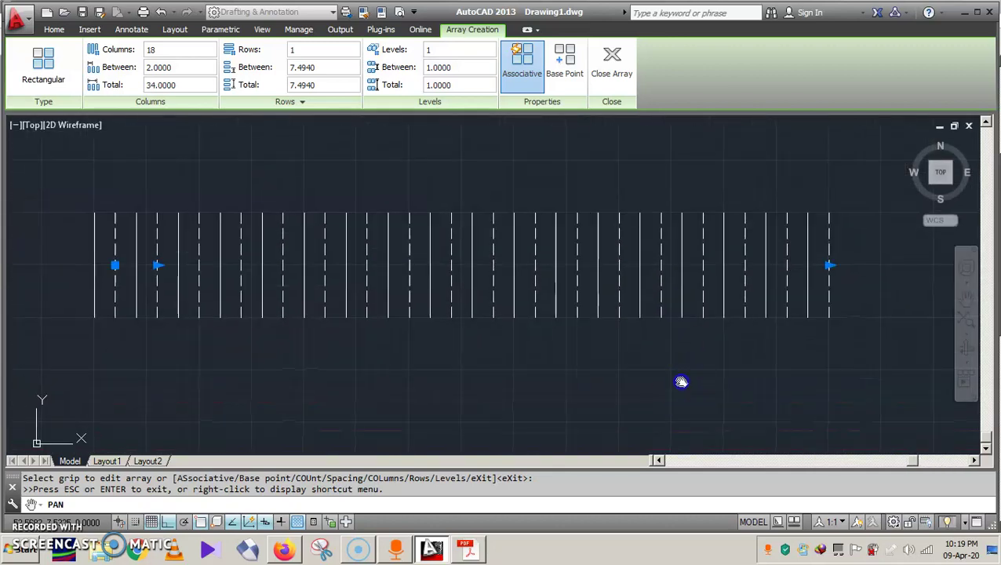
# Step: Finish the rectangular array of dashed lines and leave the array command
pyautogui.click(967, 300)
pyautogui.moveTo(677, 408)
pyautogui.mouseDown()
pyautogui.moveTo(674, 398)
pyautogui.moveTo(712, 402)
pyautogui.moveTo(653, 407)
pyautogui.moveTo(693, 358)
pyautogui.moveTo(698, 395)
pyautogui.moveTo(737, 393)
pyautogui.moveTo(644, 384)
pyautogui.moveTo(666, 388)
pyautogui.mouseUp()
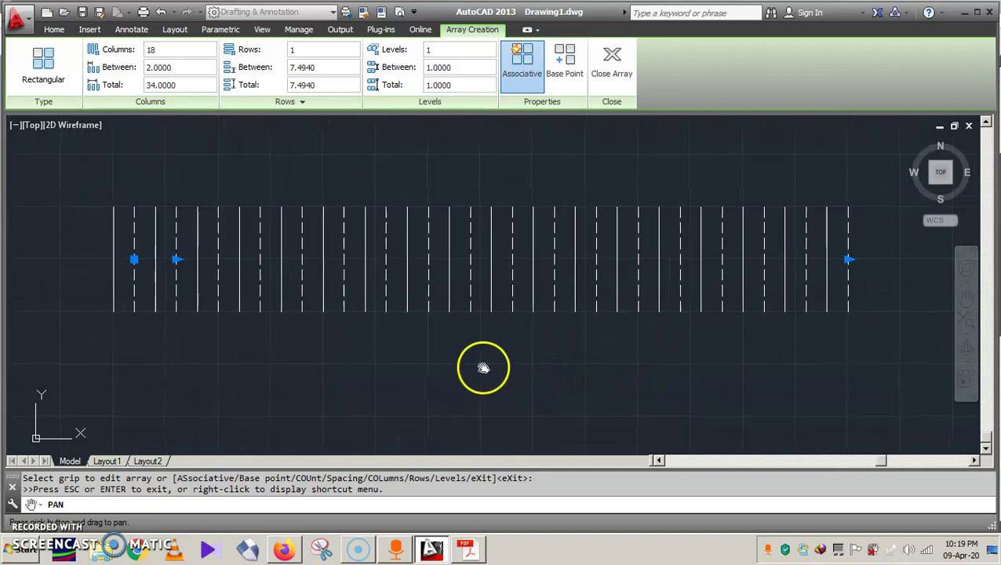
pyautogui.press('Escape')
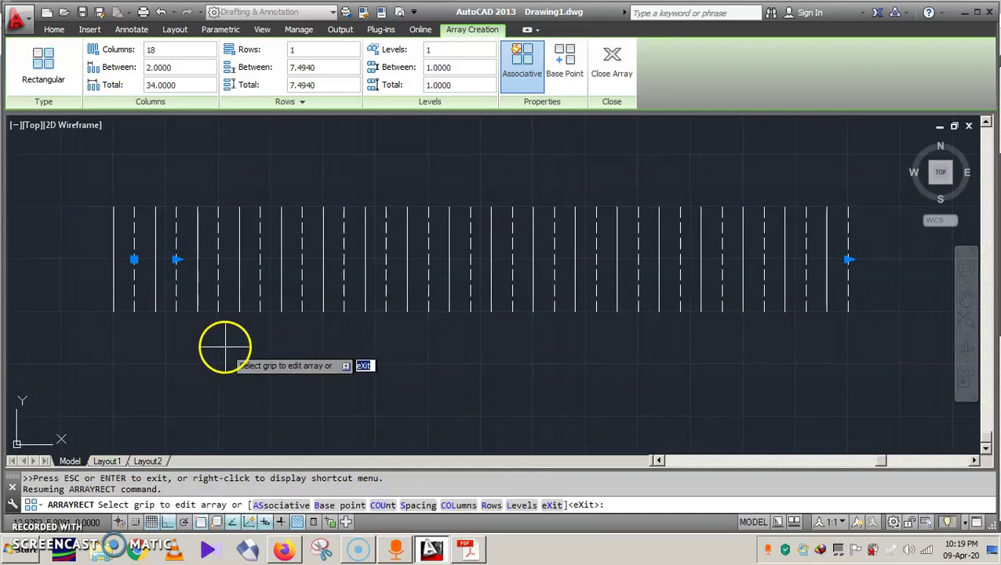
pyautogui.press('Escape')
pyautogui.press('Escape')
pyautogui.press('Escape')
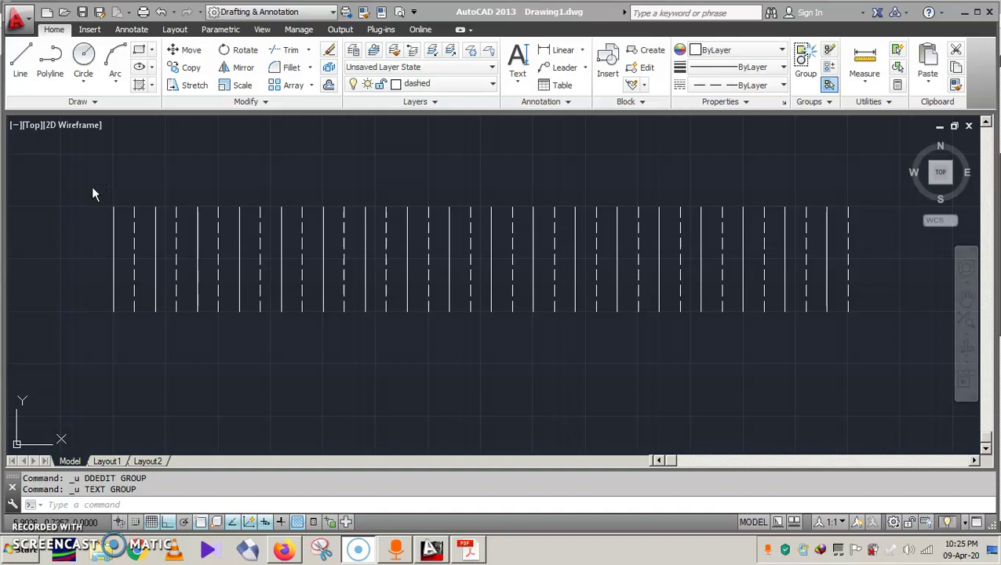
# Step: Place single-line text "1" just left of the first solid line near its upper end, about 0.46 high with 0 rotation
pyautogui.click(403, 139)
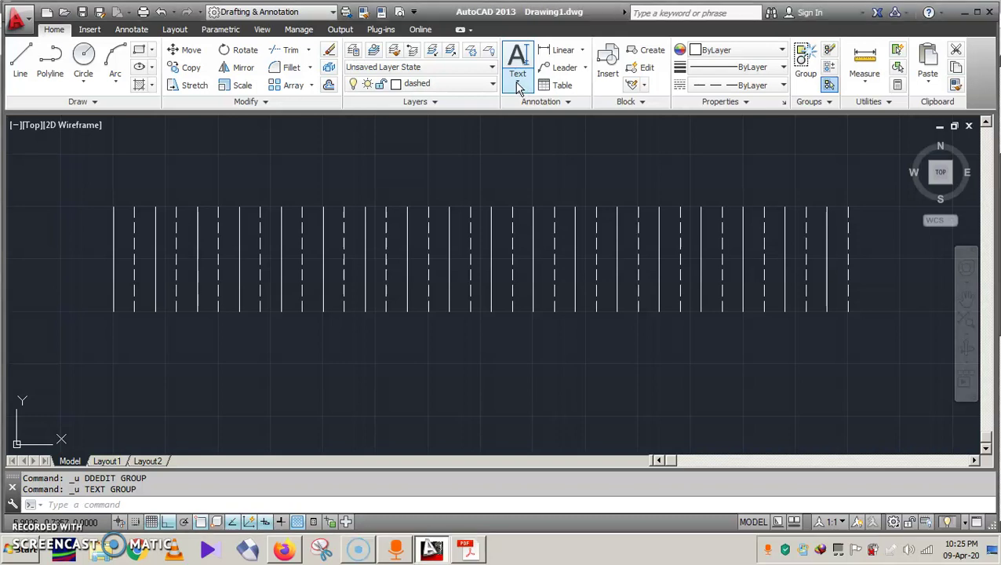
pyautogui.click(516, 61)
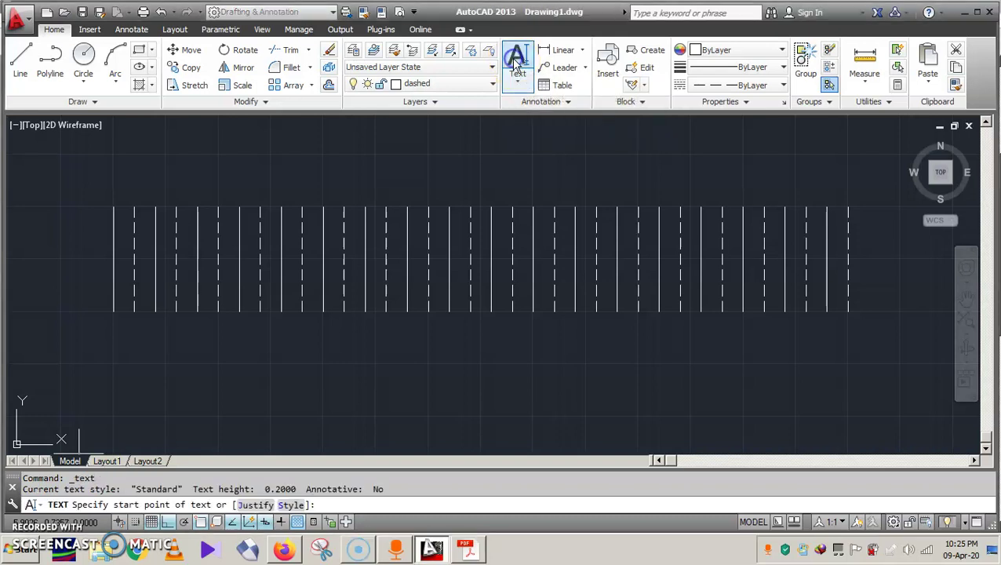
pyautogui.click(517, 81)
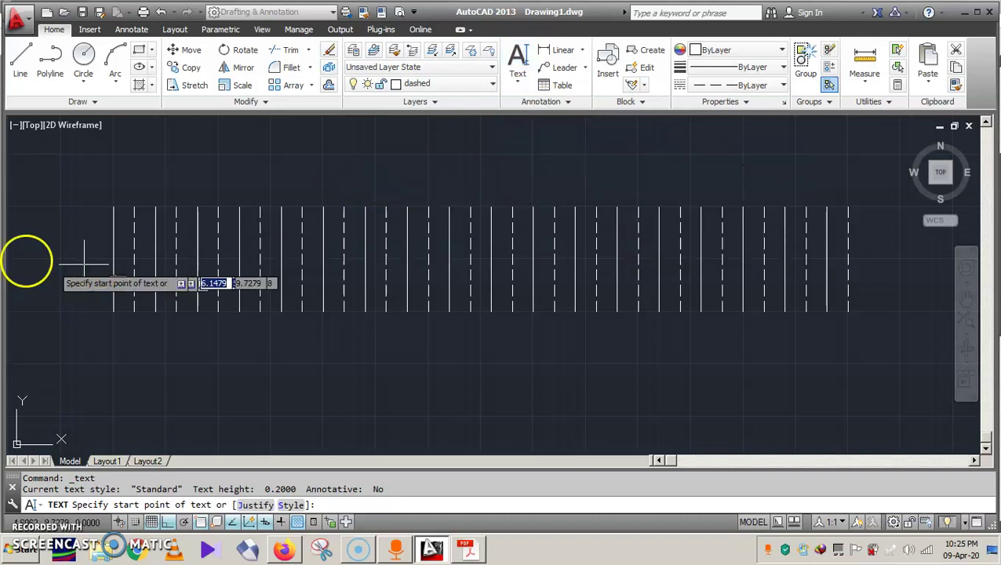
pyautogui.scroll(3, 63, 217)
pyautogui.scroll(-1, 188, 204)
pyautogui.scroll(-2, 212, 202)
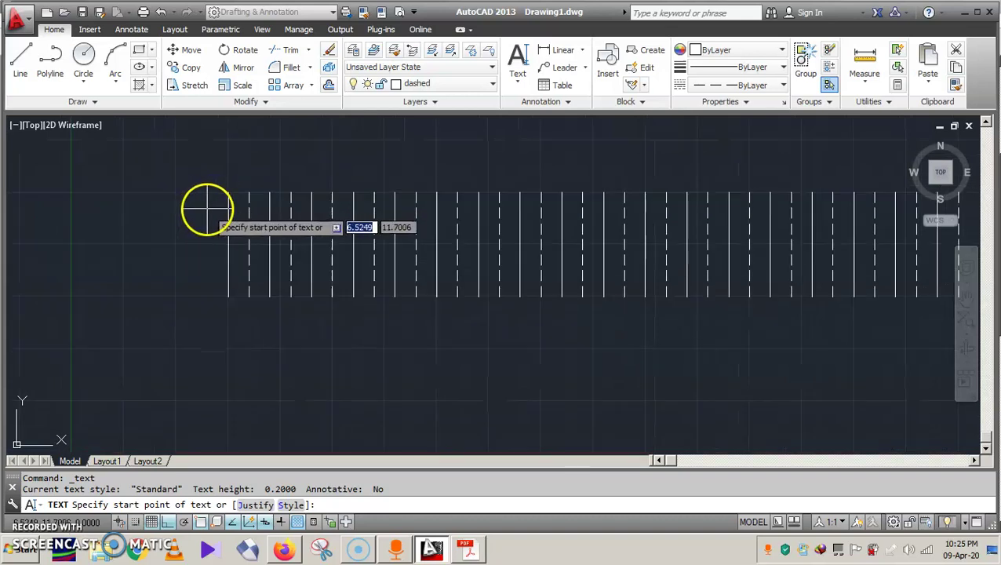
pyautogui.scroll(4, 205, 206)
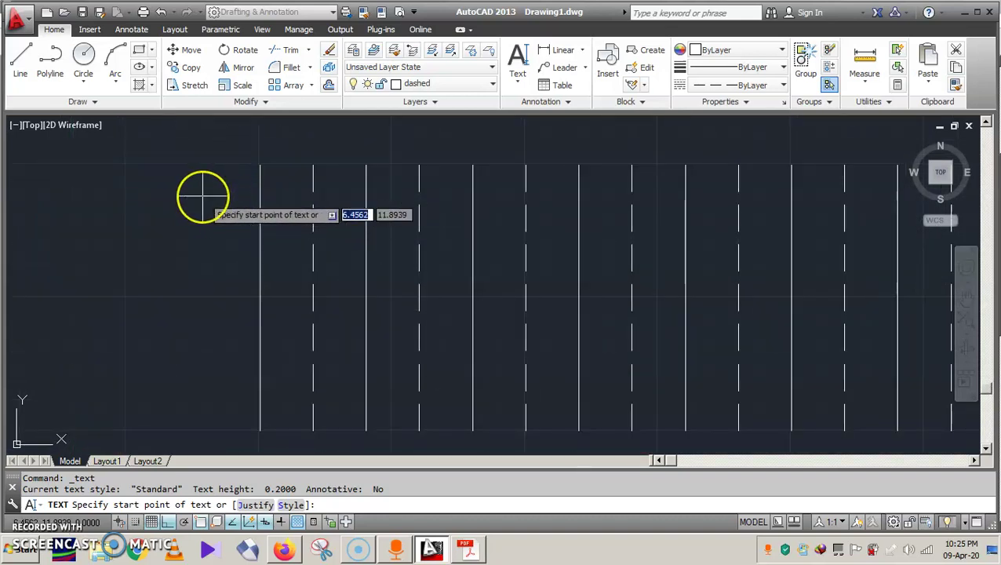
pyautogui.click(202, 196)
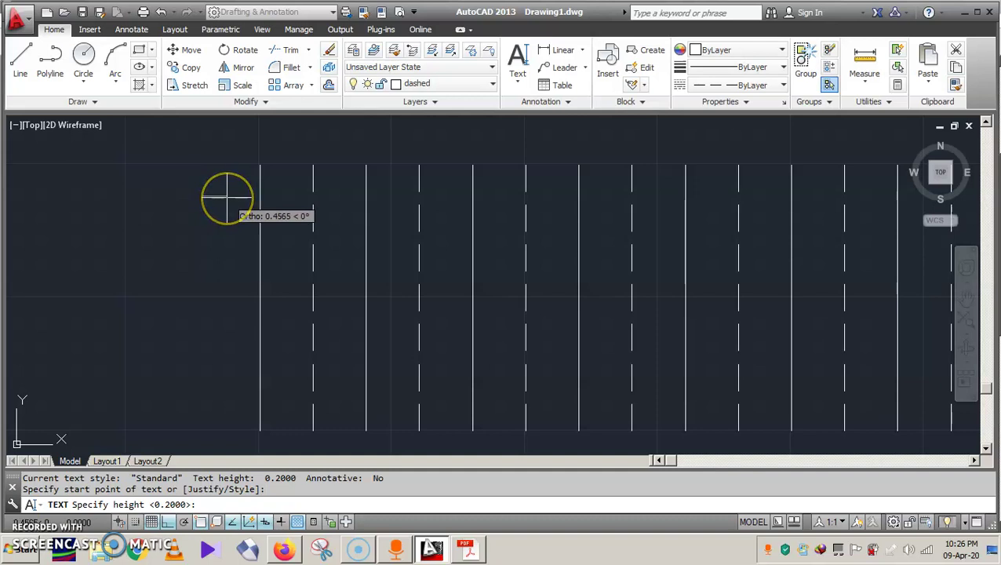
pyautogui.click(227, 197)
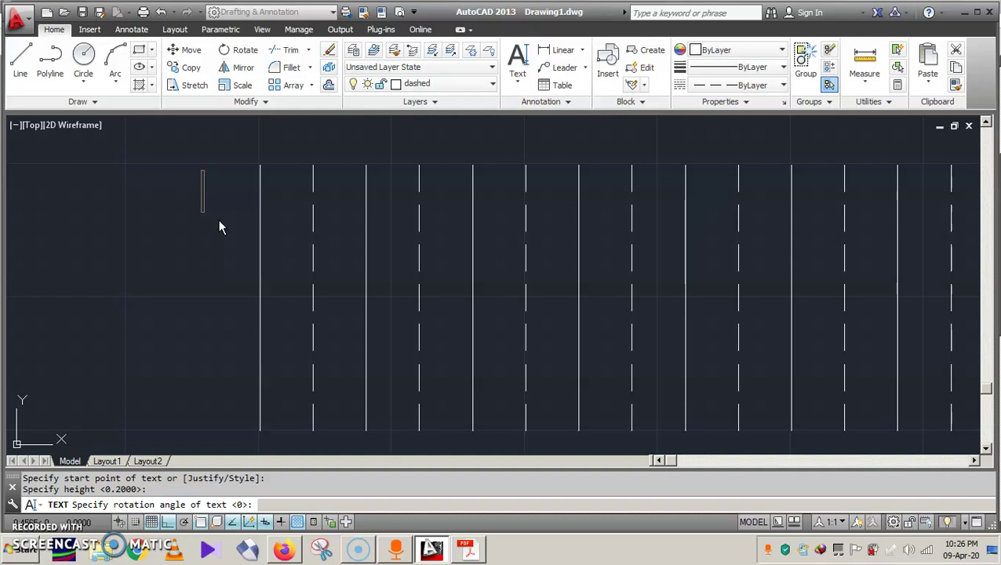
pyautogui.write('1')
pyautogui.click(211, 236)
pyautogui.press('Return')
pyautogui.scroll(-4, 284, 232)
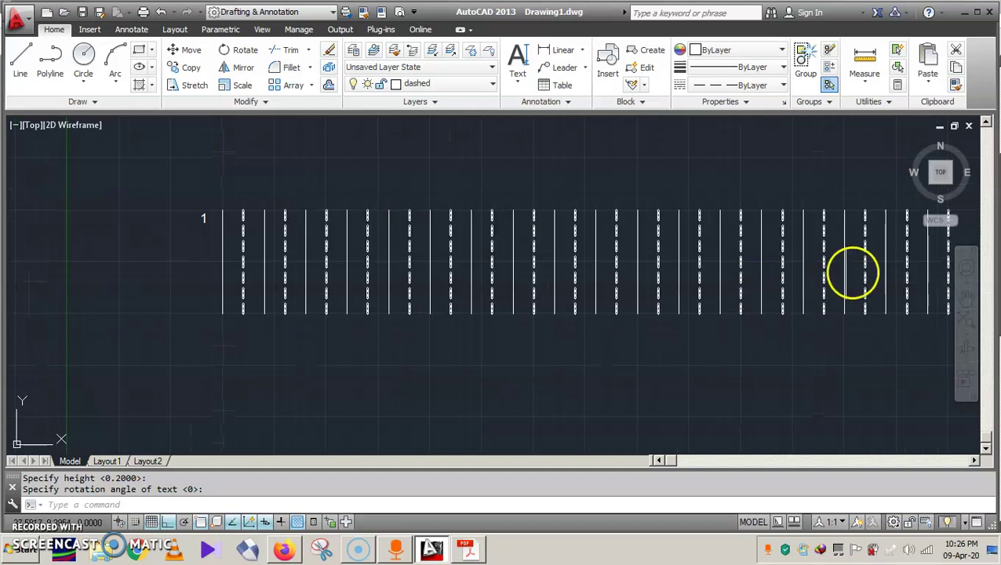
# Step: Scale the text "1" down slightly using a base point just below it
pyautogui.click(965, 300)
pyautogui.moveTo(782, 288)
pyautogui.mouseDown()
pyautogui.moveTo(677, 299)
pyautogui.moveTo(744, 293)
pyautogui.mouseUp()
pyautogui.scroll(3, 161, 223)
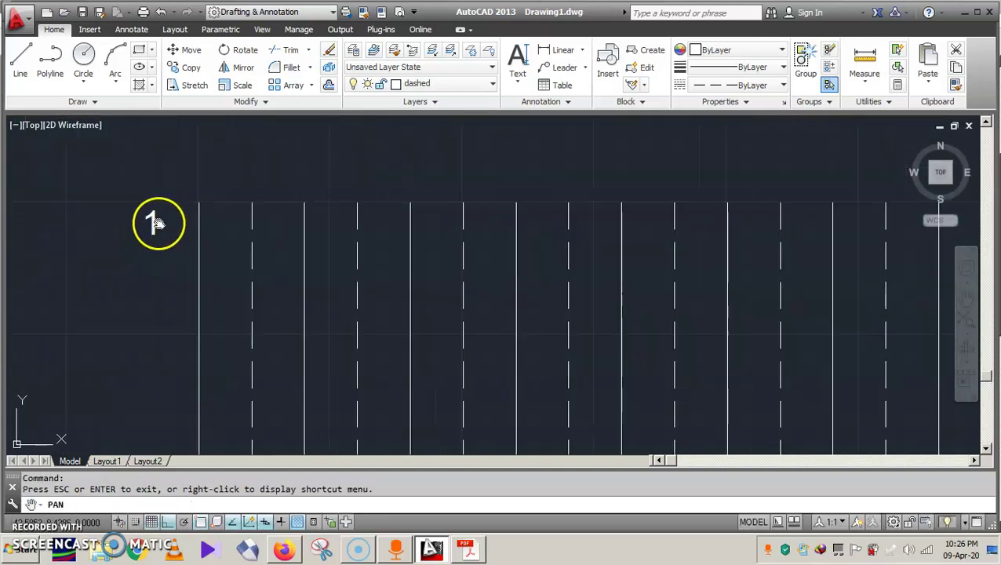
pyautogui.press('Escape')
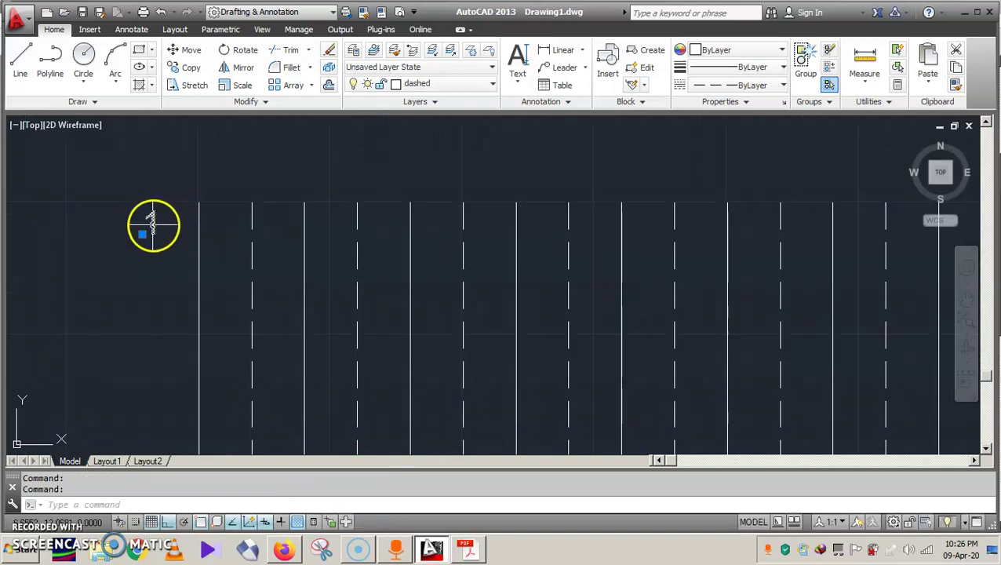
pyautogui.moveTo(153, 225)
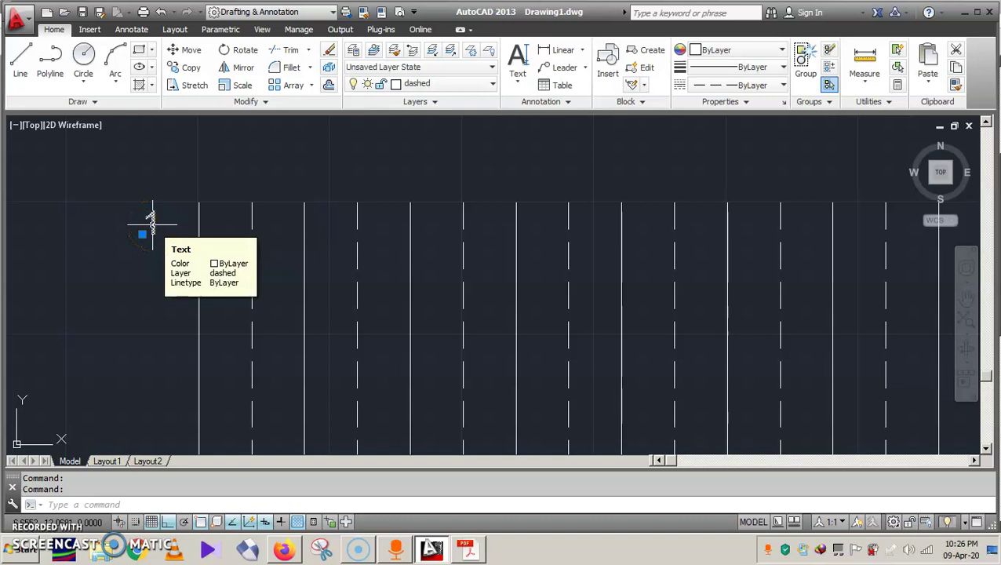
pyautogui.write('S')
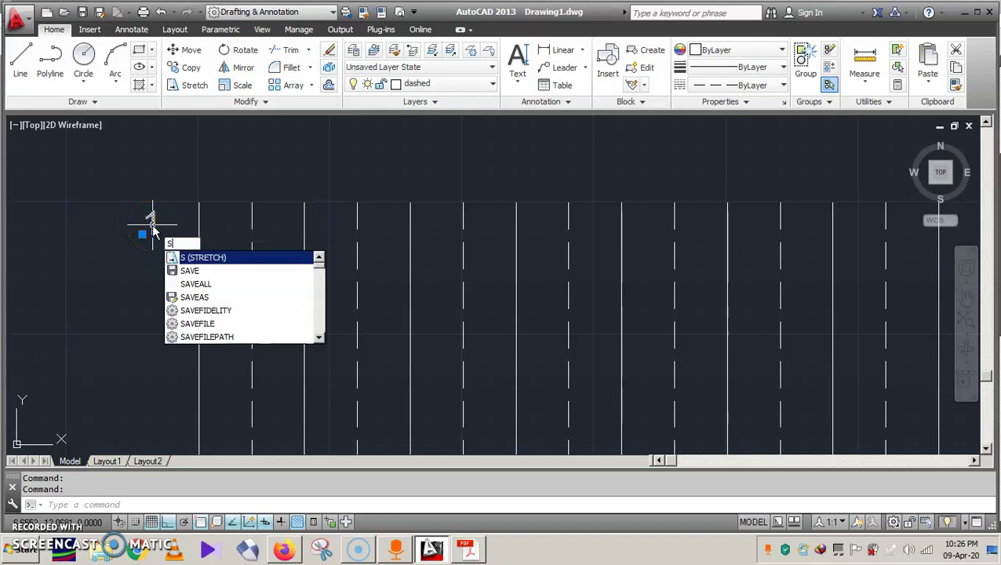
pyautogui.write('C')
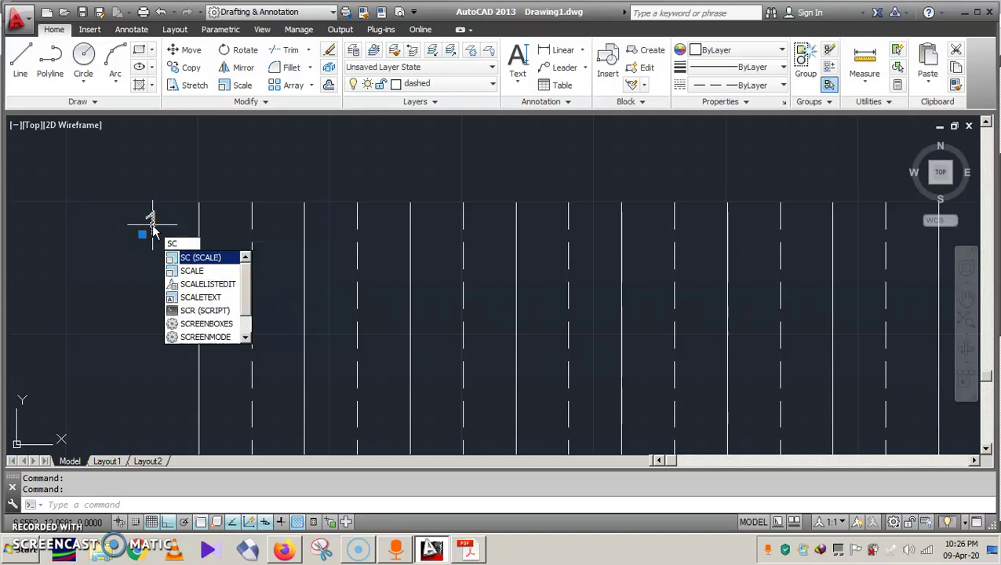
pyautogui.press('Return')
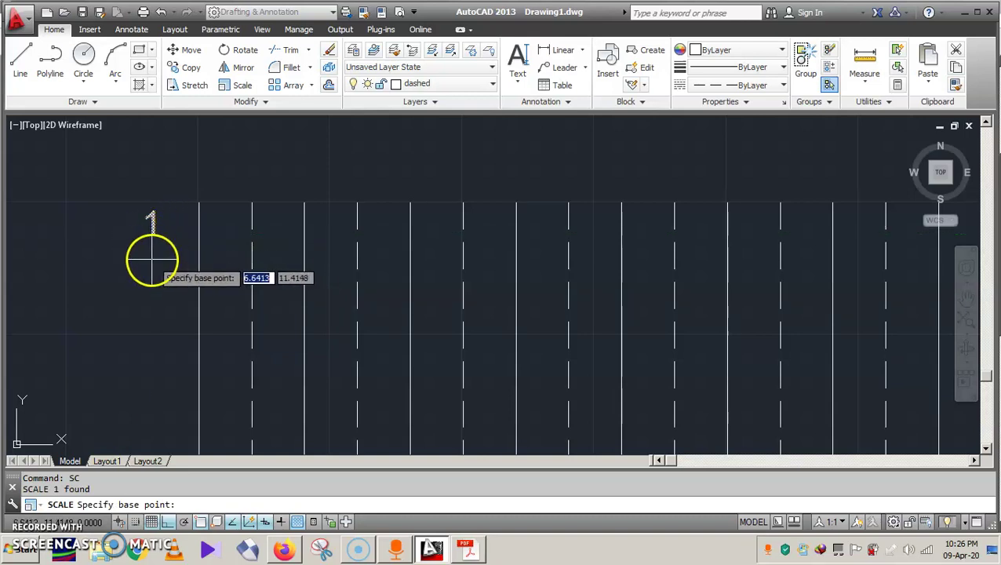
pyautogui.click(150, 251)
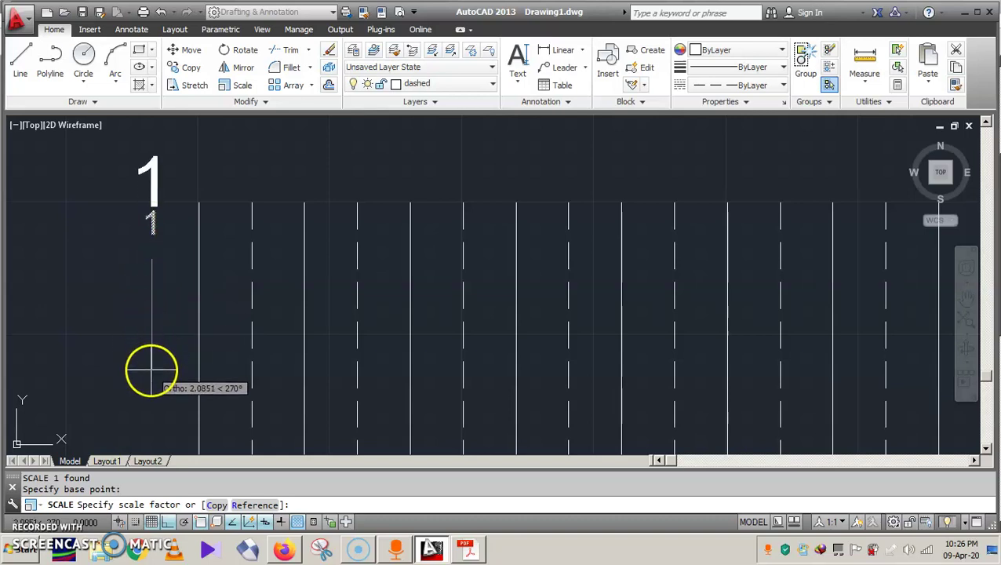
pyautogui.click(150, 294)
# Step: Move the text "1" about 0.5 units right, closer to the first solid line
pyautogui.click(152, 236)
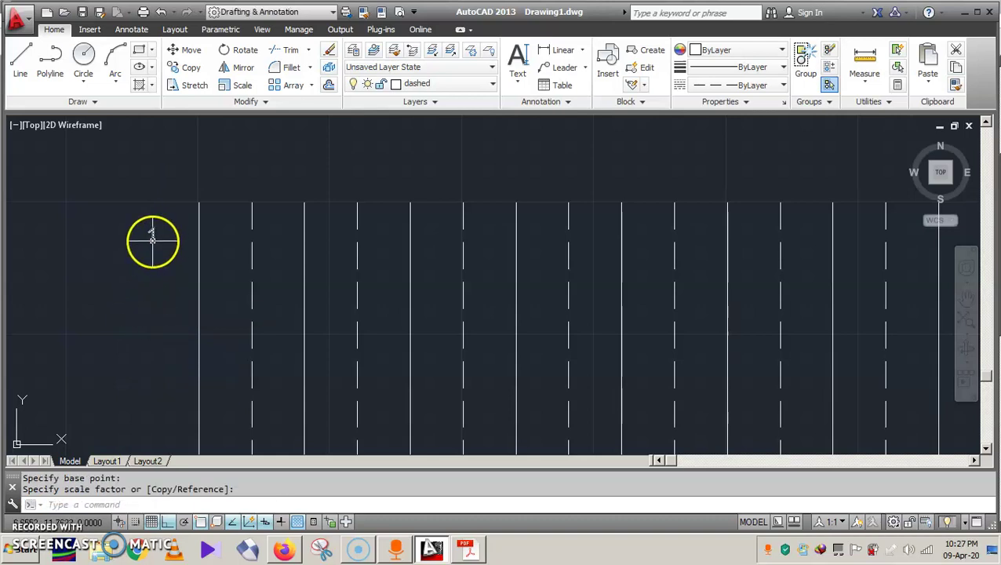
pyautogui.click(146, 243)
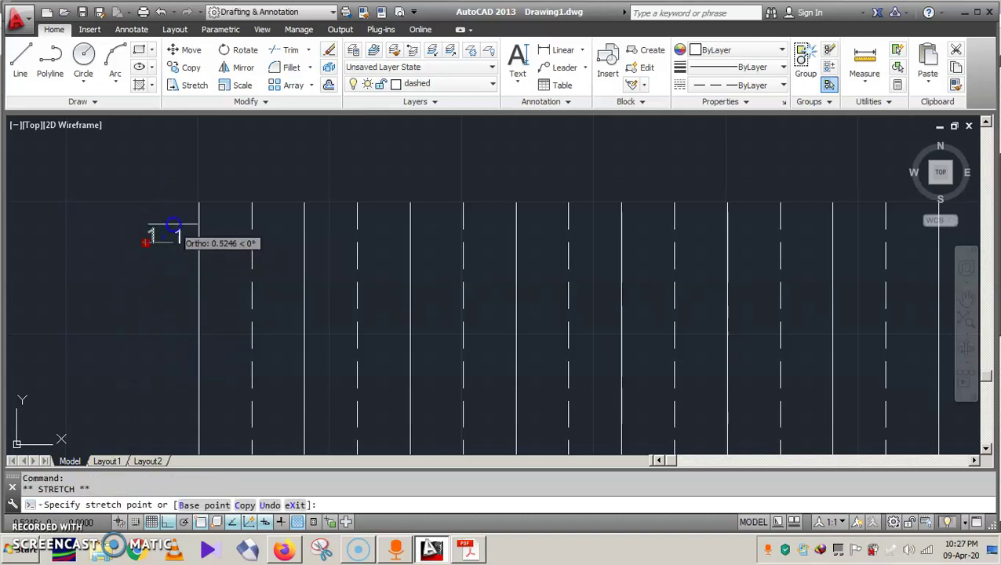
pyautogui.click(168, 245)
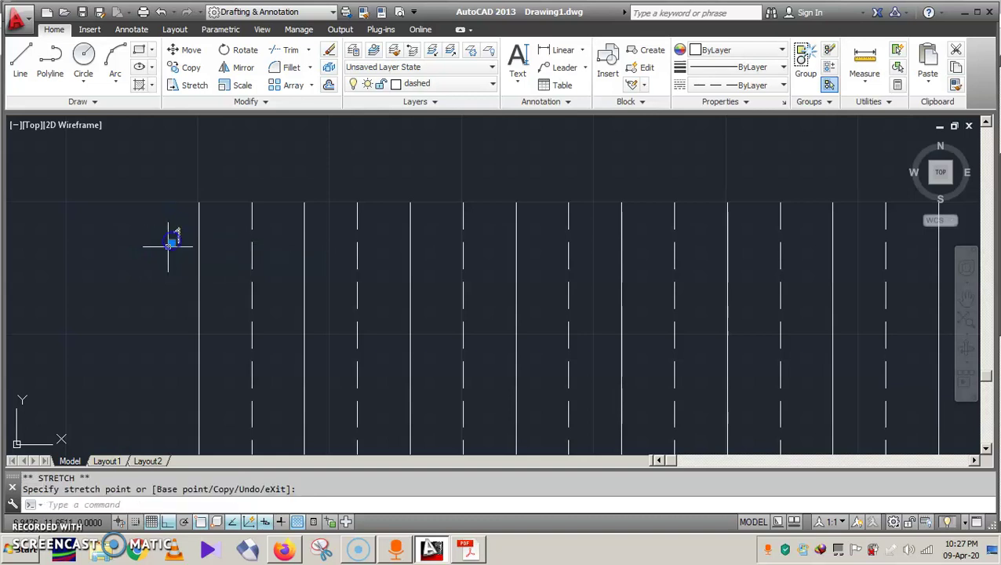
pyautogui.click(171, 242)
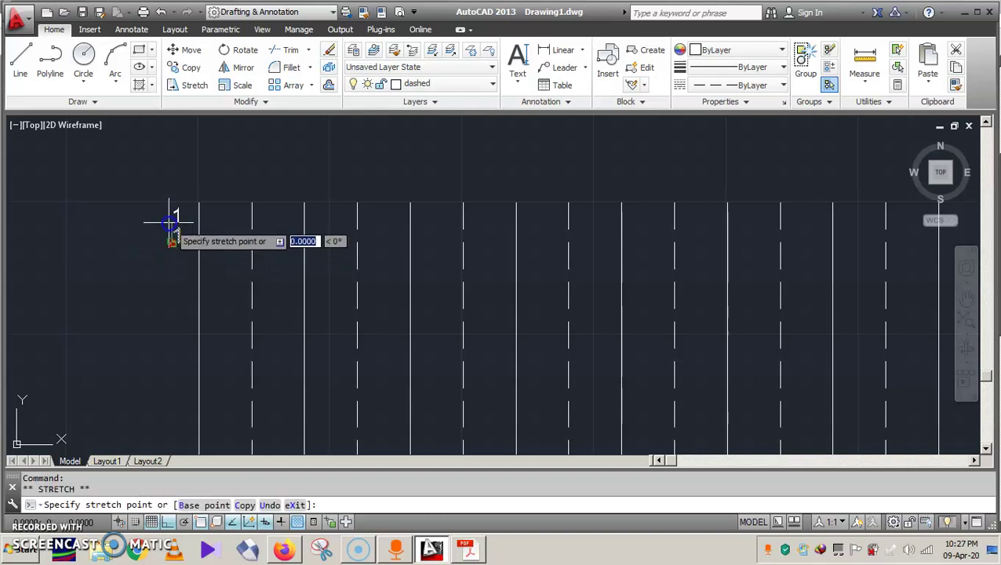
pyautogui.click(170, 224)
pyautogui.click(170, 224)
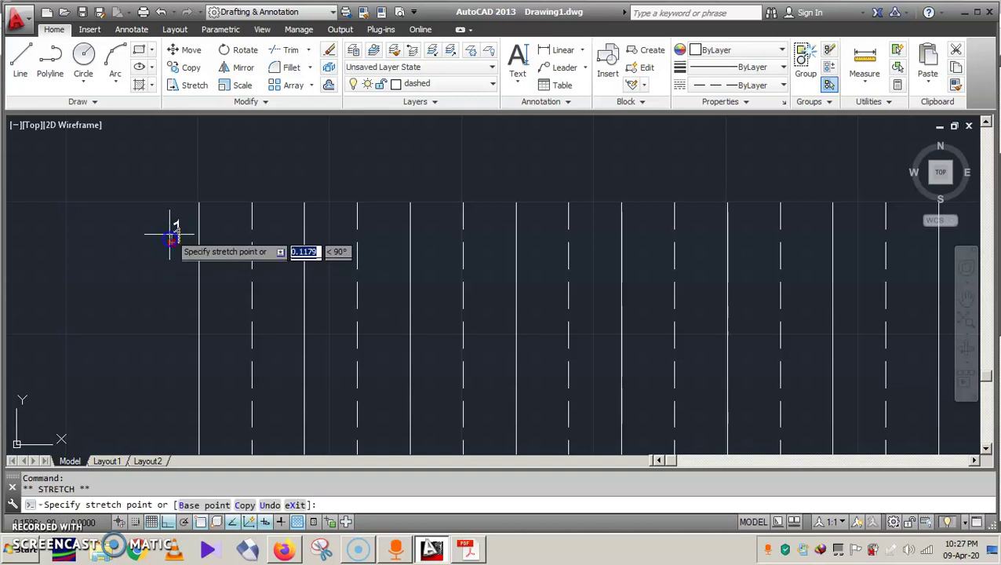
pyautogui.click(170, 225)
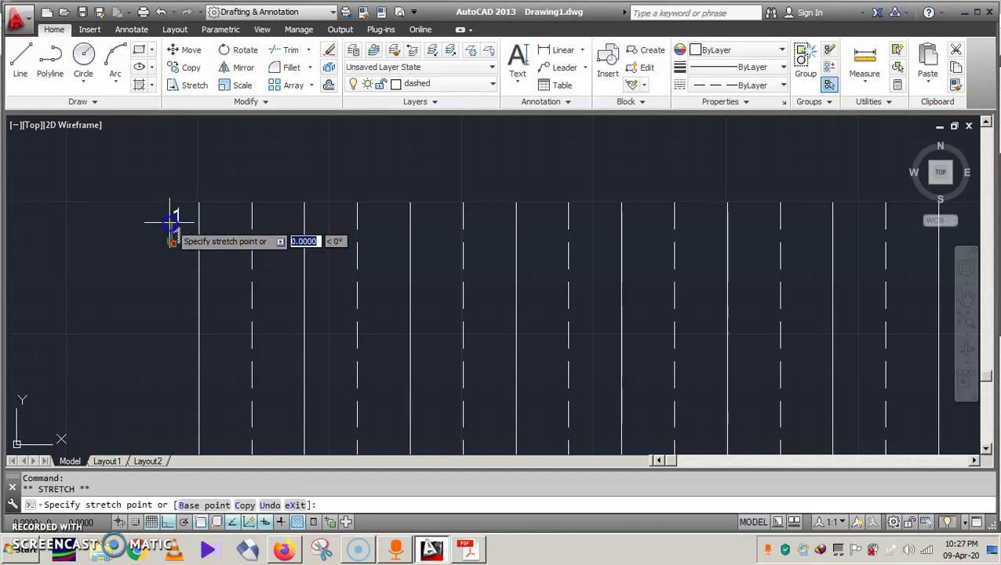
pyautogui.scroll(8, 170, 219)
pyautogui.click(182, 343)
pyautogui.scroll(-6, 182, 342)
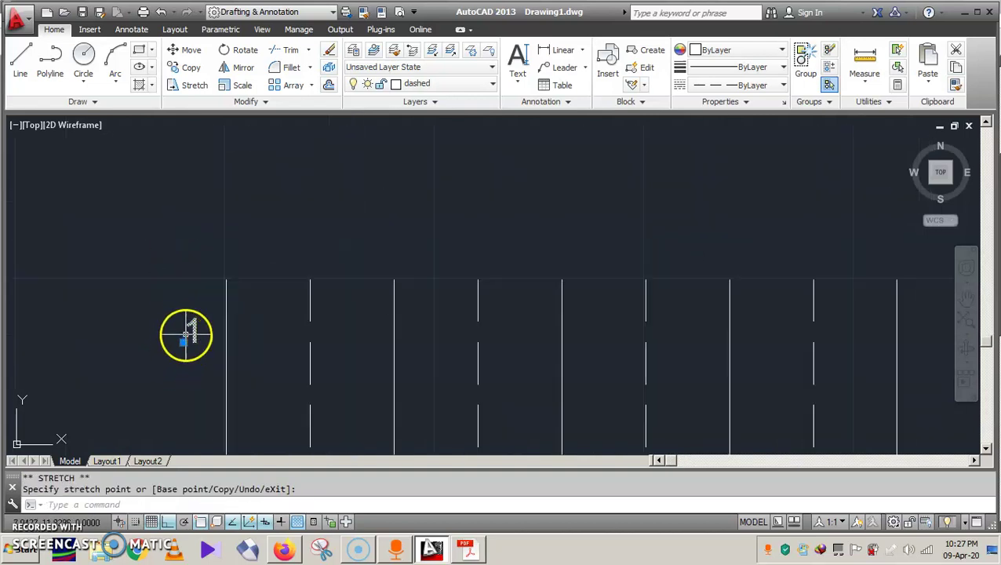
# Step: Move the text "1" up and slightly left so it sits beside the first solid line's upper end
pyautogui.click(182, 342)
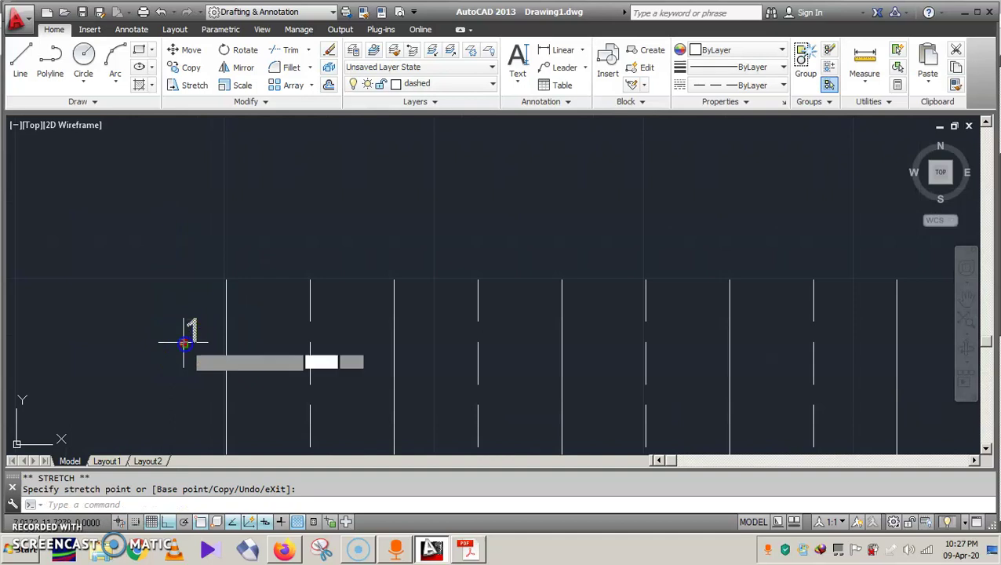
pyautogui.click(184, 300)
pyautogui.click(184, 299)
pyautogui.click(185, 302)
pyautogui.click(182, 304)
pyautogui.click(174, 298)
pyautogui.click(173, 300)
pyautogui.click(171, 297)
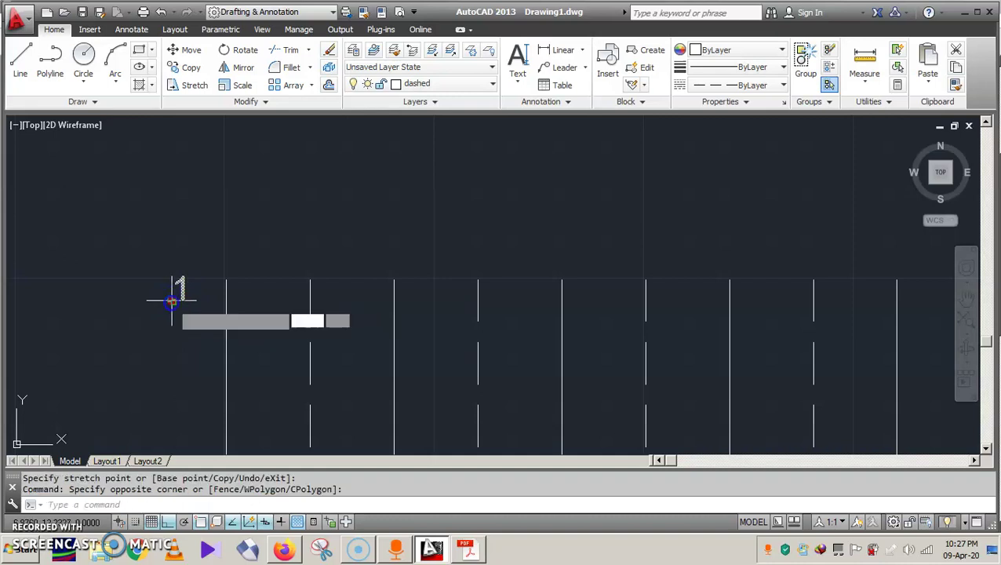
# Step: Lower the text "1" slightly beside the first solid line and clear the selection
pyautogui.click(171, 301)
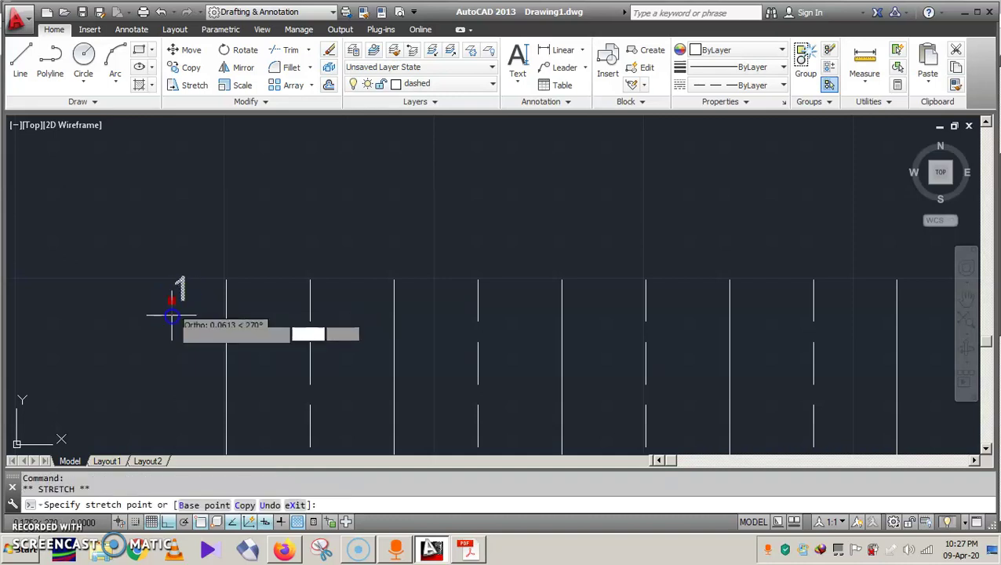
pyautogui.click(168, 323)
pyautogui.scroll(-8, 325, 331)
pyautogui.click(326, 331)
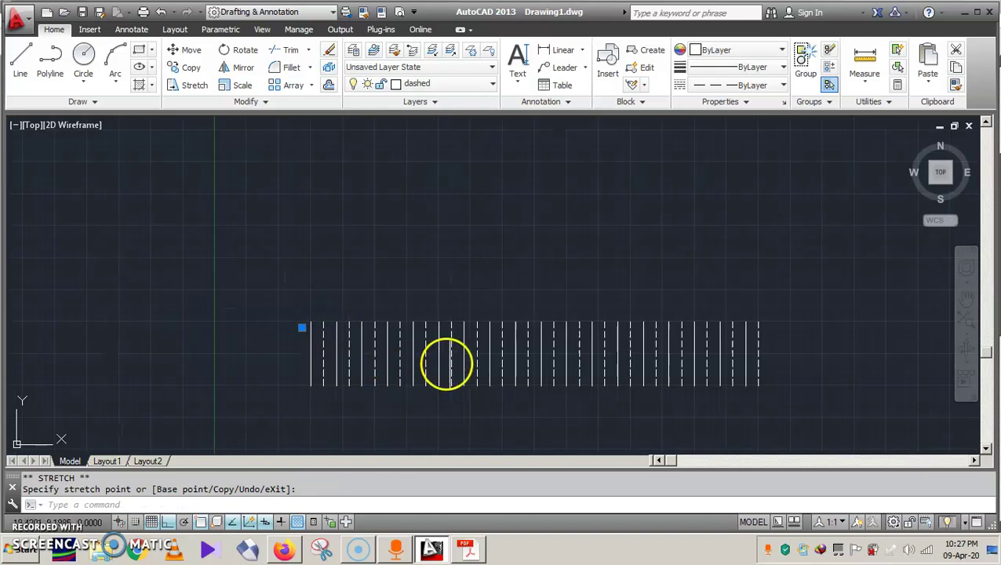
pyautogui.click(373, 276)
pyautogui.press('Escape')
pyautogui.press('Escape')
pyautogui.press('Escape')
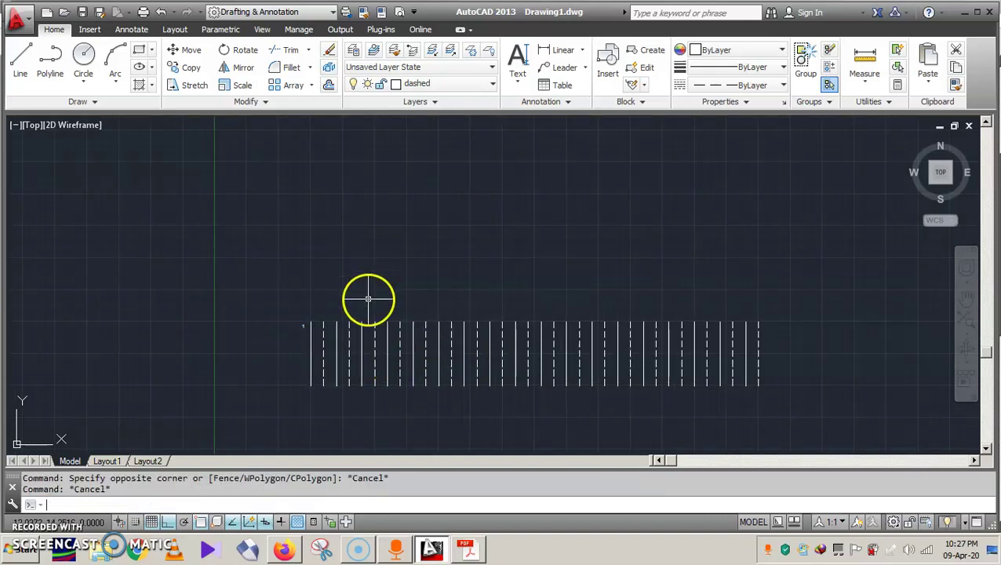
# Step: Turn Ortho mode off so that objects can be moved freely
pyautogui.click(966, 306)
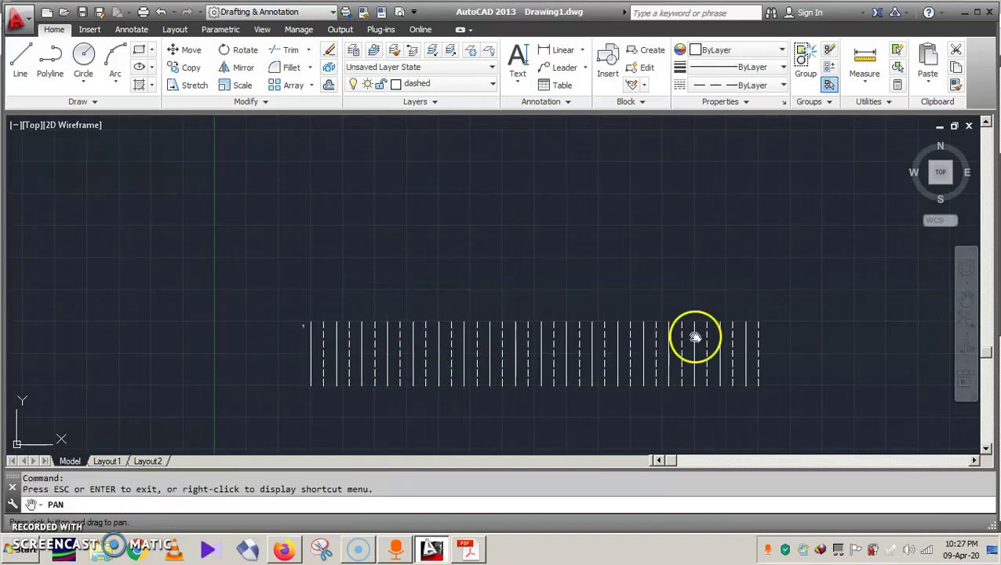
pyautogui.scroll(5, 350, 319)
pyautogui.scroll(-2, 482, 284)
pyautogui.moveTo(674, 287)
pyautogui.mouseDown()
pyautogui.moveTo(588, 301)
pyautogui.moveTo(520, 288)
pyautogui.mouseUp()
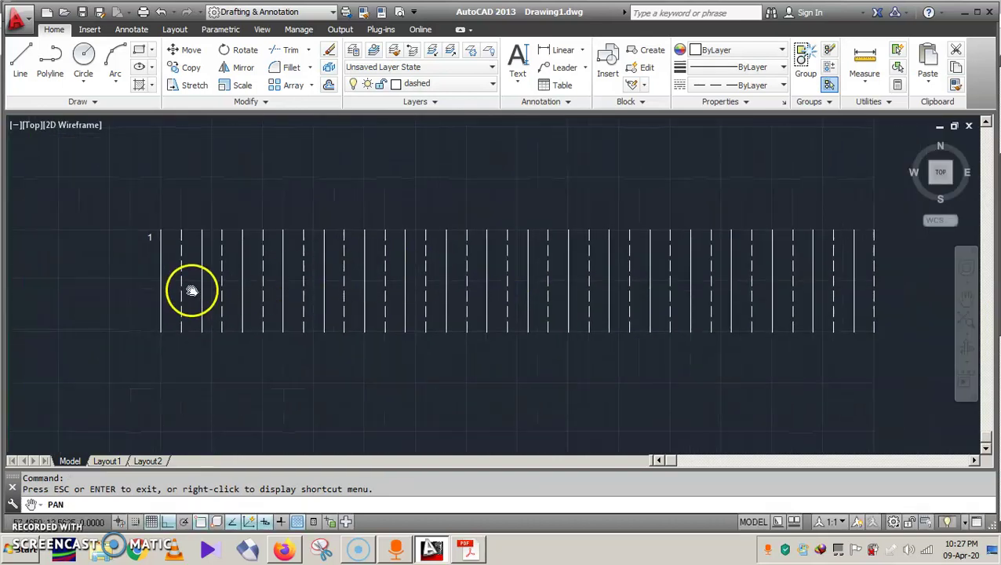
pyautogui.press('Escape')
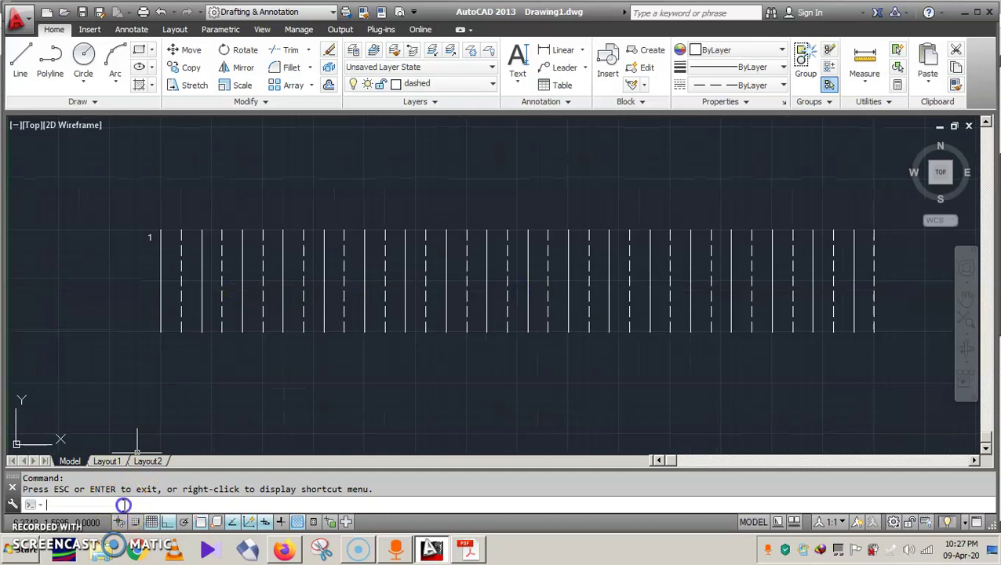
pyautogui.write('tho')
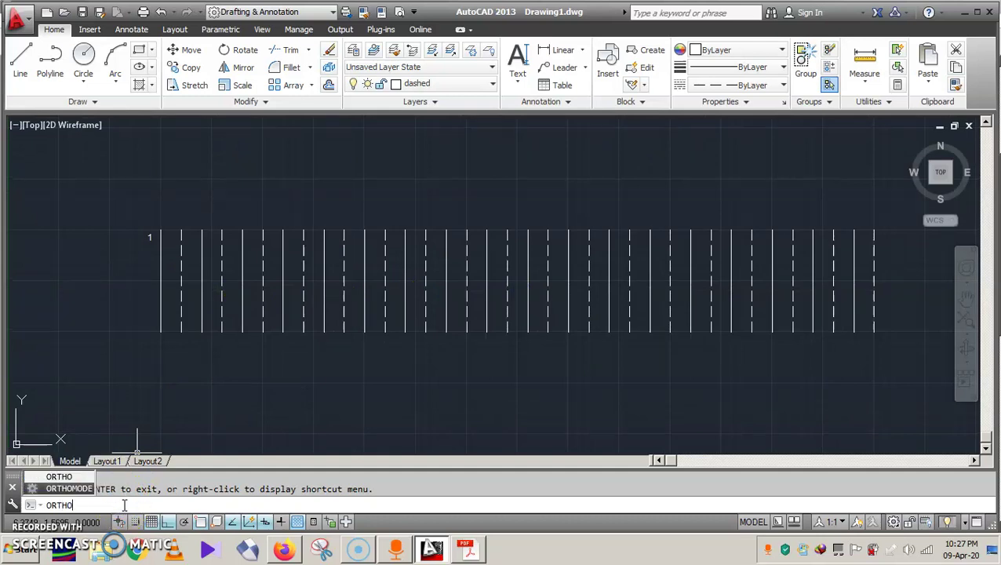
pyautogui.press('Return')
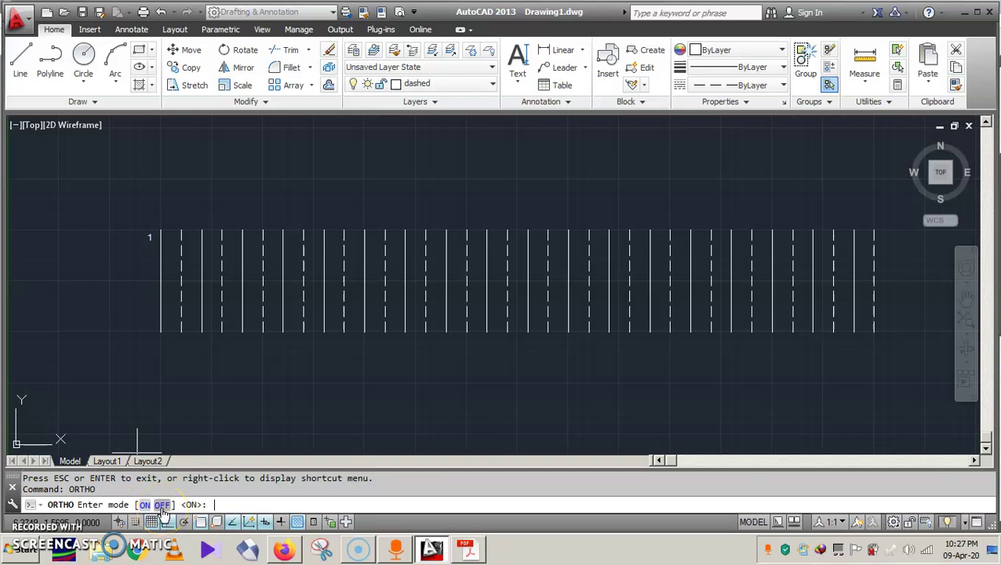
pyautogui.click(161, 505)
# Step: Move the text "1" slightly right so it sits close beside the first solid line's upper end, and clear the selection
pyautogui.scroll(3, 134, 235)
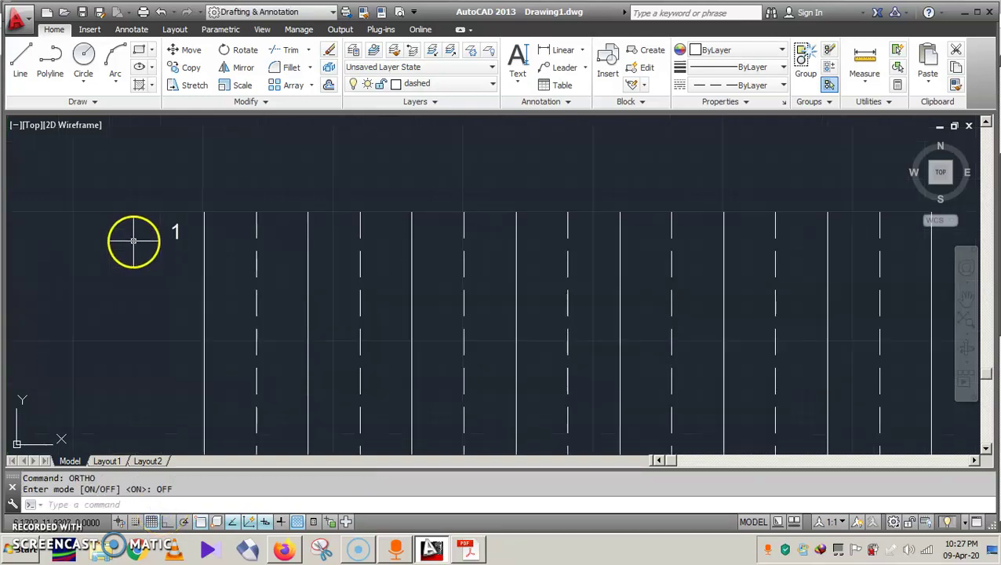
pyautogui.scroll(4, 179, 234)
pyautogui.click(177, 224)
pyautogui.click(165, 236)
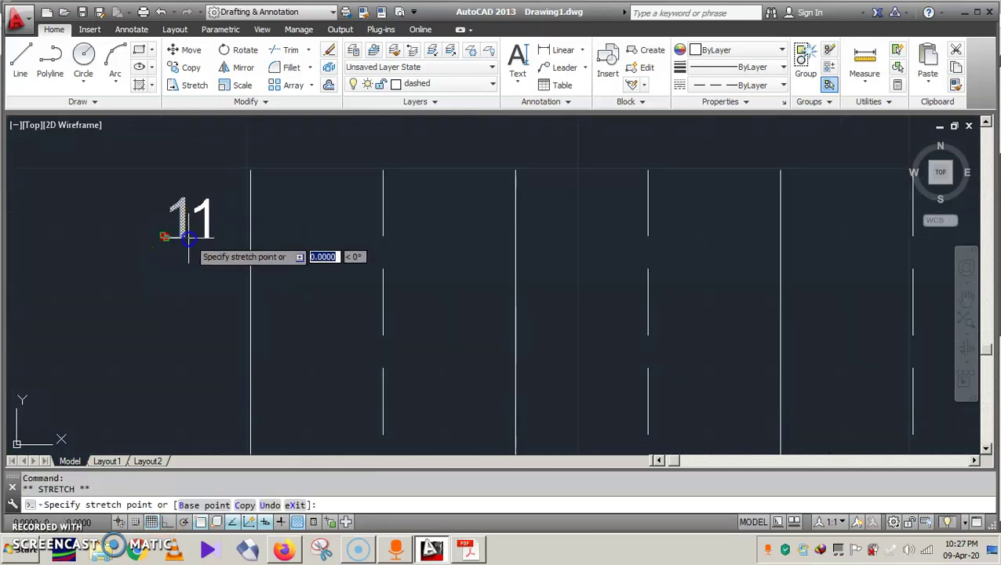
pyautogui.click(164, 236)
pyautogui.click(162, 234)
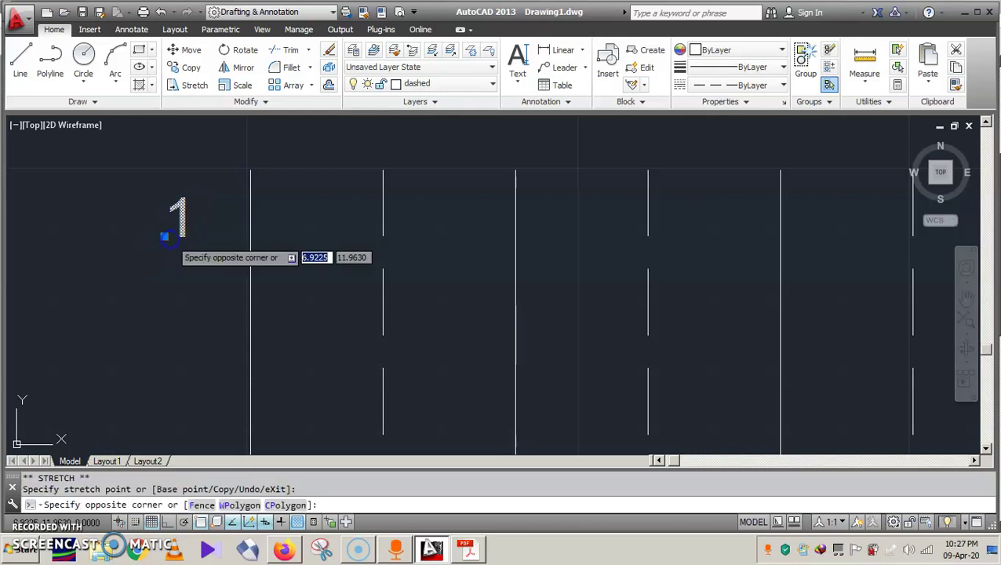
pyautogui.click(164, 236)
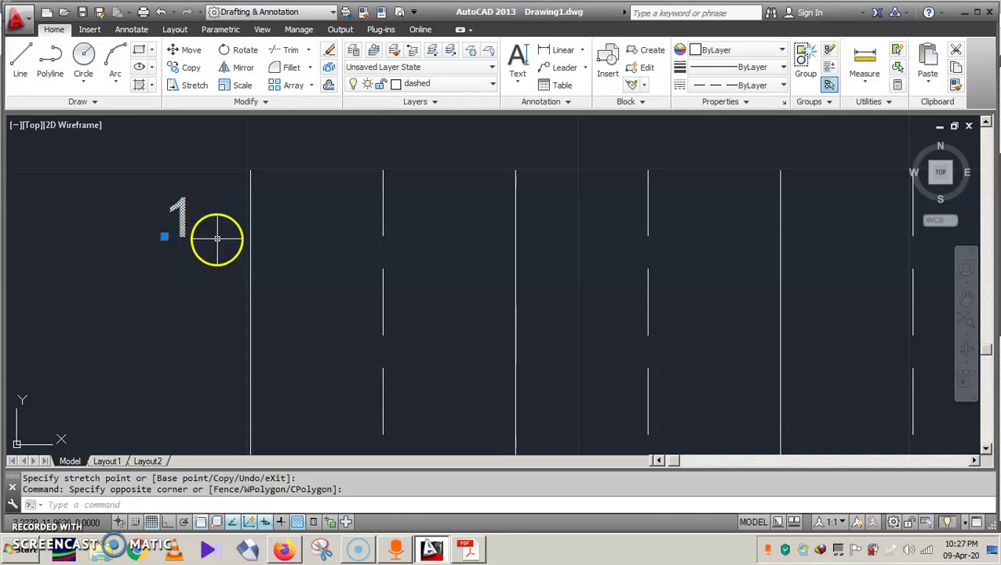
pyautogui.click(164, 236)
pyautogui.click(206, 234)
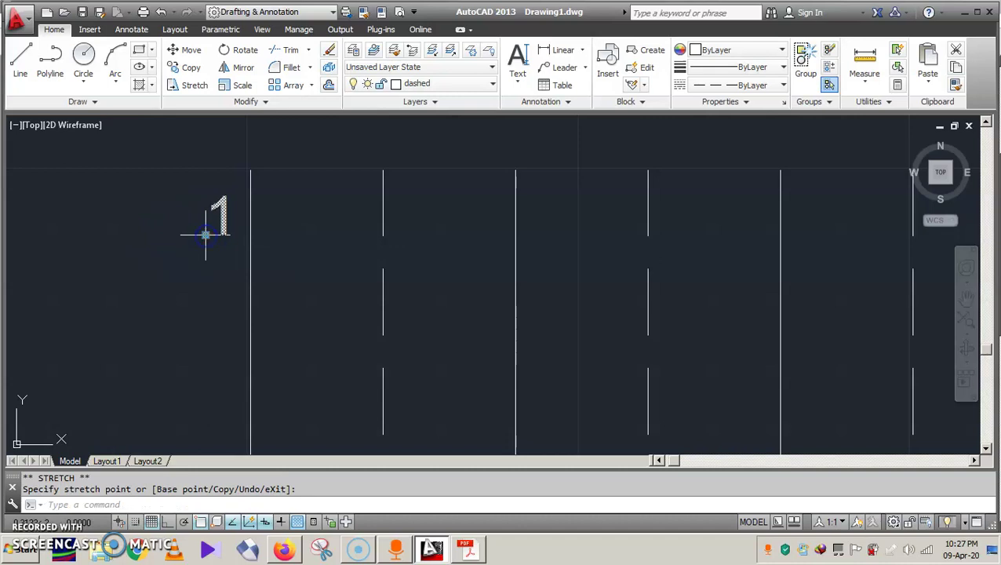
pyautogui.scroll(-4, 278, 251)
pyautogui.scroll(-2, 315, 263)
pyautogui.press('Escape')
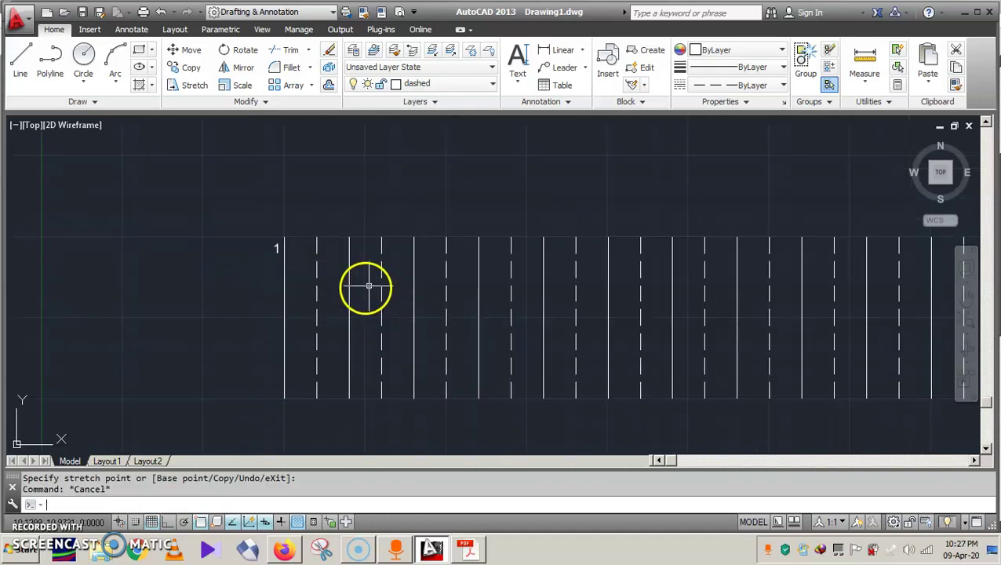
# Step: Start a rectangular array of the text "1" beside the first solid line and set it to 1 row
pyautogui.click(964, 295)
pyautogui.moveTo(891, 303)
pyautogui.mouseDown()
pyautogui.moveTo(579, 319)
pyautogui.moveTo(558, 291)
pyautogui.moveTo(574, 304)
pyautogui.mouseUp()
pyautogui.scroll(-3, 572, 286)
pyautogui.scroll(3, 562, 286)
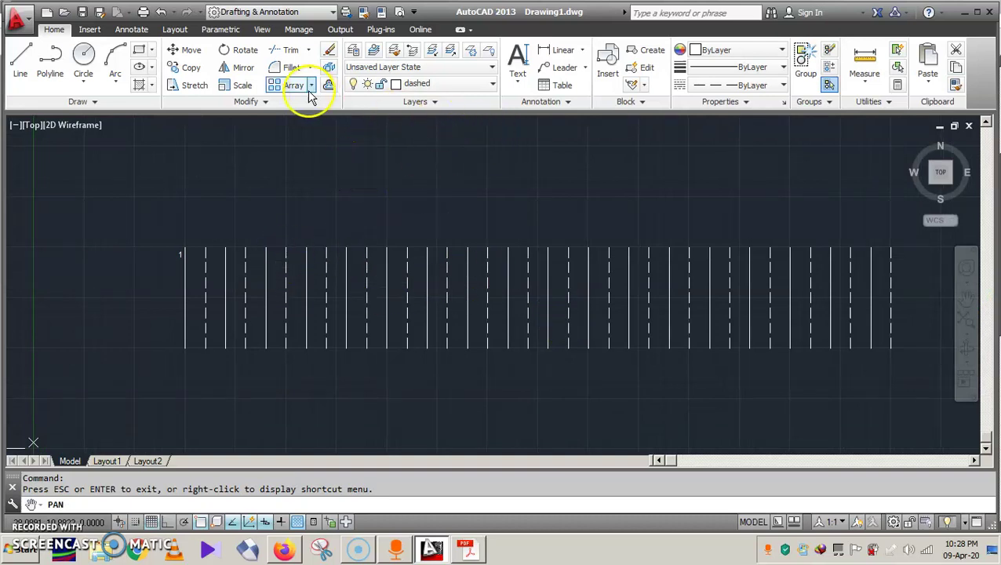
pyautogui.press('Escape')
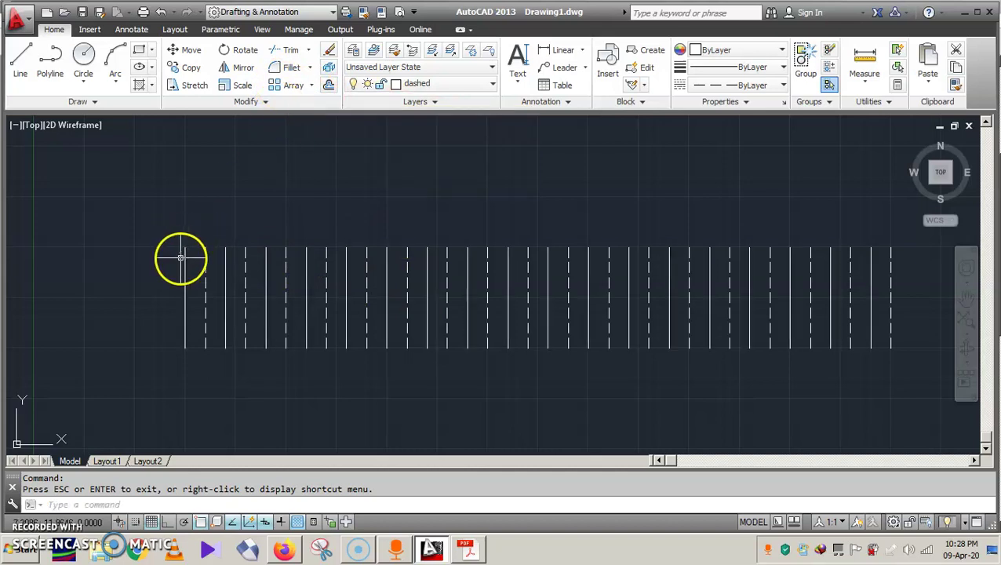
pyautogui.click(179, 258)
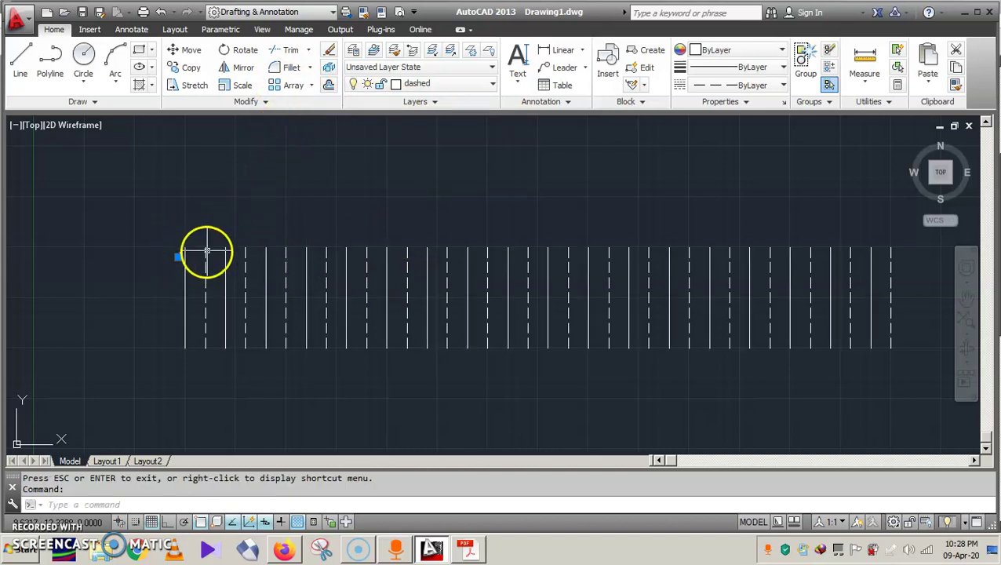
pyautogui.scroll(5, 146, 255)
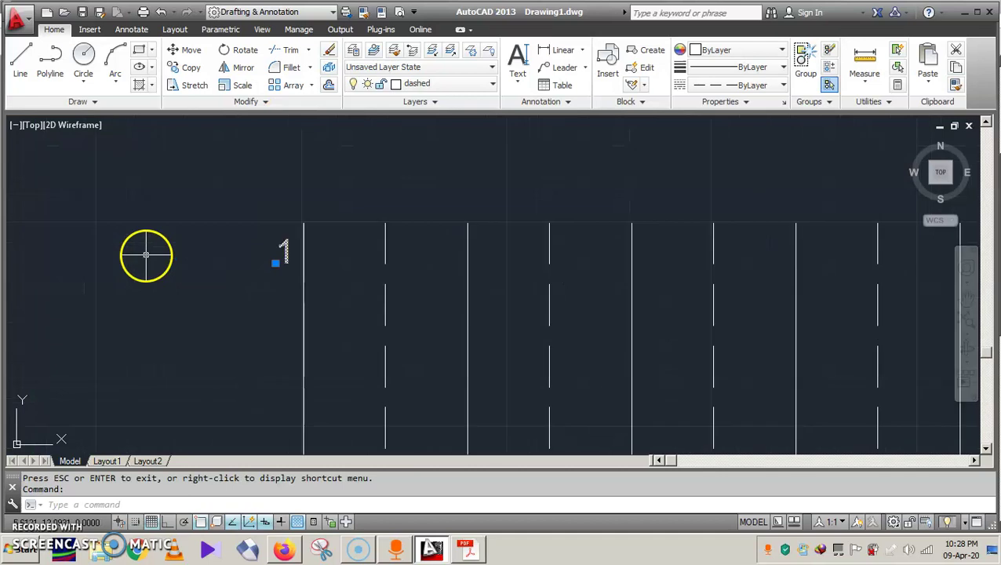
pyautogui.click(288, 86)
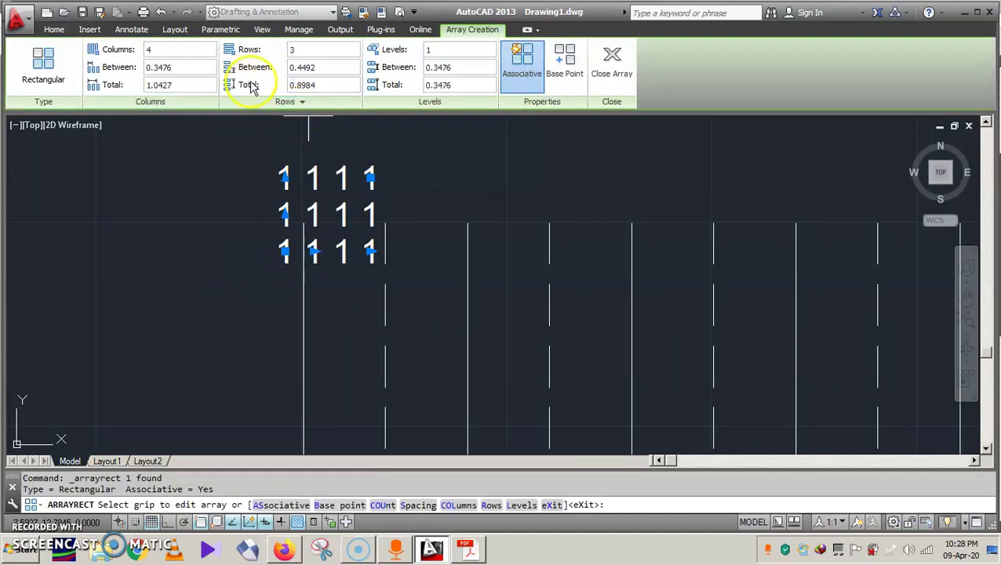
pyautogui.click(276, 51)
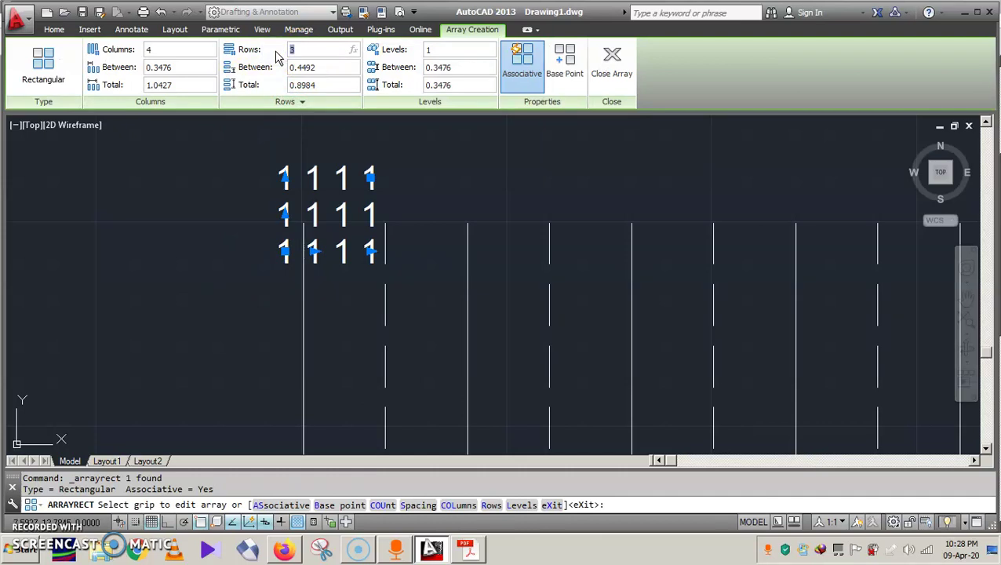
pyautogui.write('1')
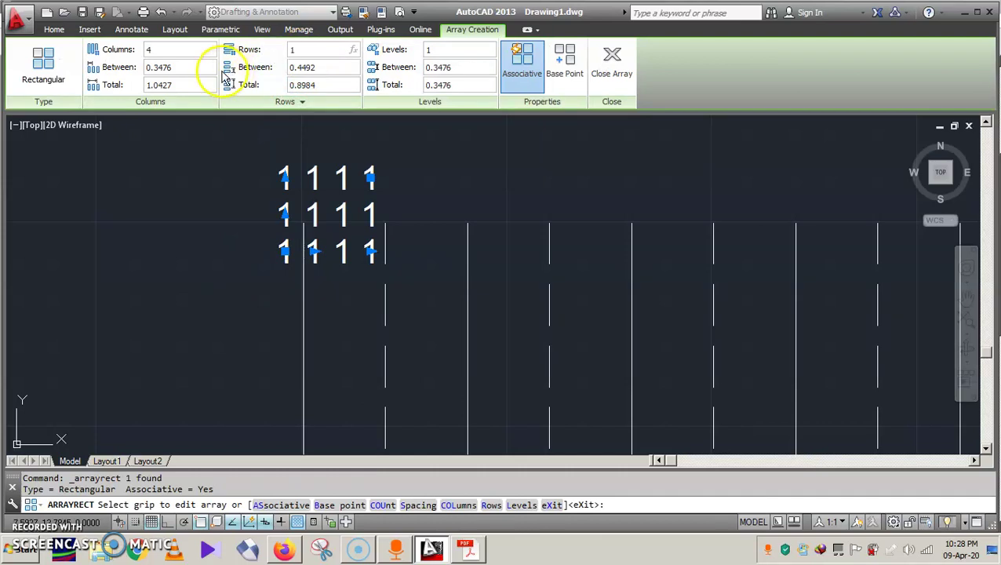
# Step: Set the text array to 36 columns spaced 1 unit apart and finish the array
pyautogui.click(145, 51)
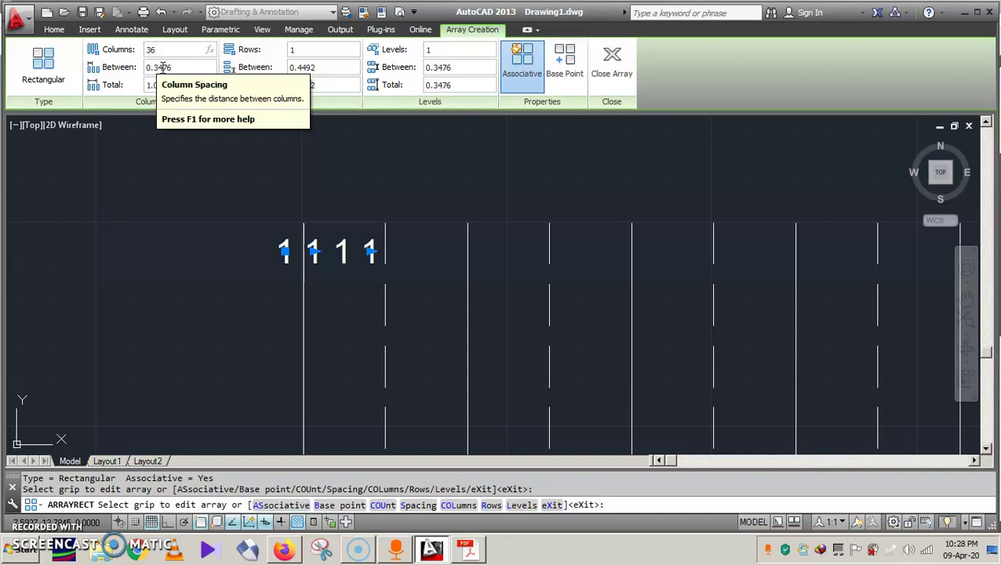
pyautogui.click(162, 67)
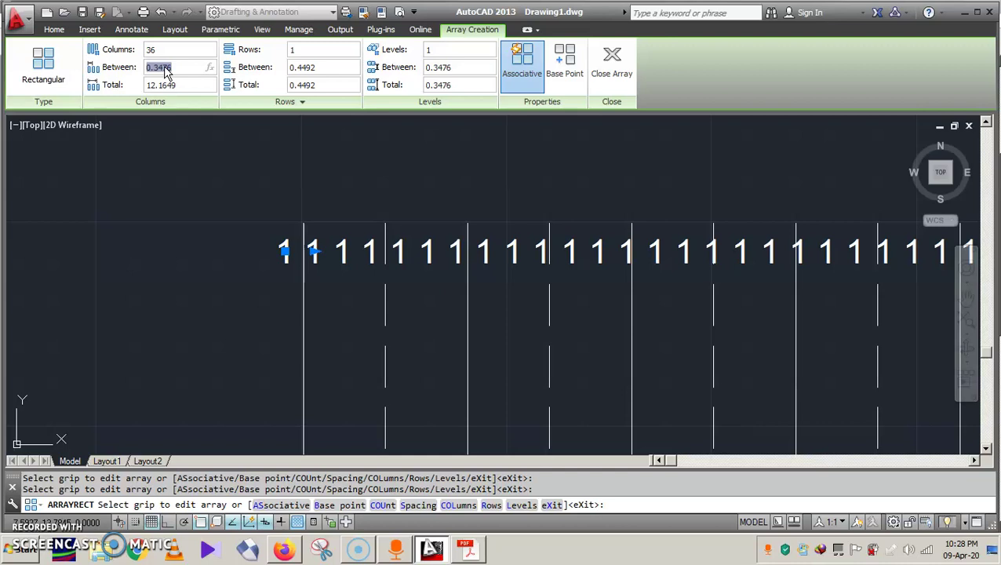
pyautogui.press('Return')
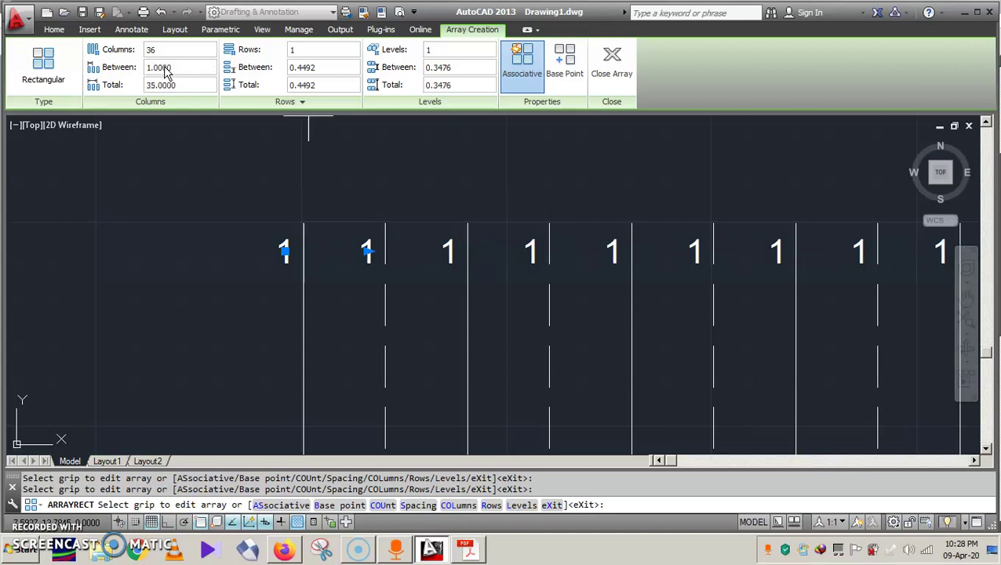
pyautogui.scroll(-4, 793, 309)
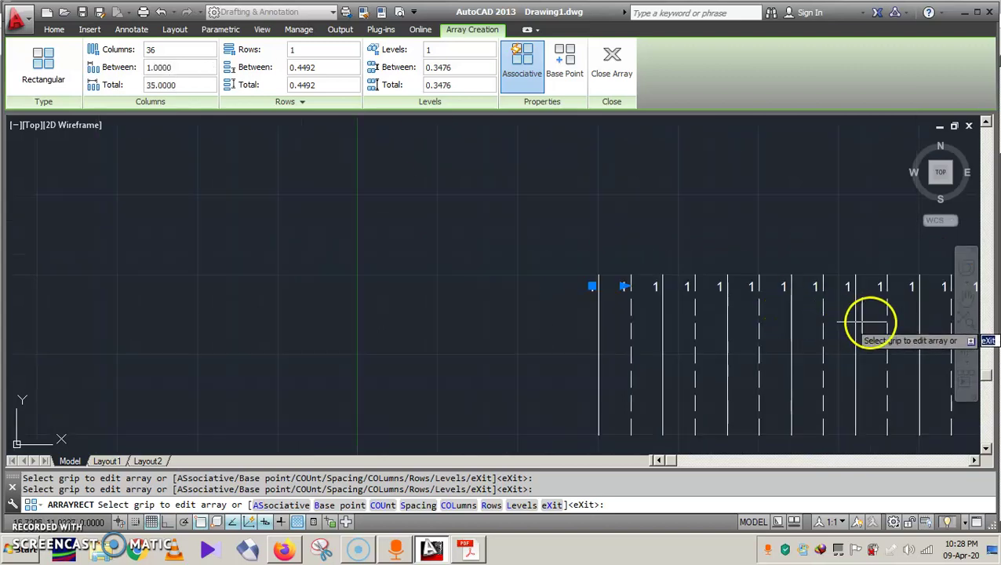
pyautogui.click(965, 298)
pyautogui.moveTo(844, 313)
pyautogui.mouseDown()
pyautogui.moveTo(744, 319)
pyautogui.moveTo(387, 266)
pyautogui.moveTo(261, 264)
pyautogui.mouseUp()
pyautogui.scroll(-2, 527, 279)
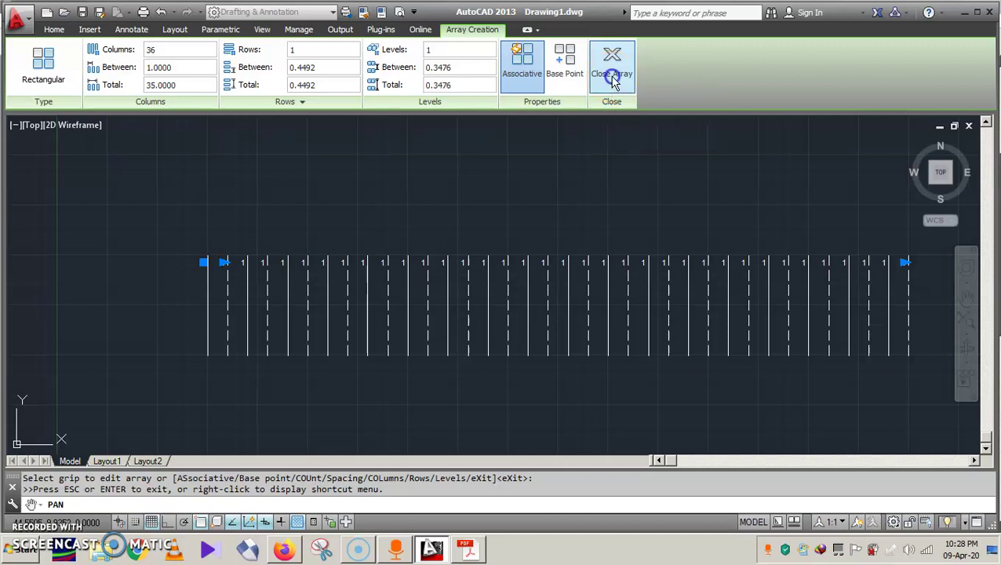
pyautogui.click(584, 195)
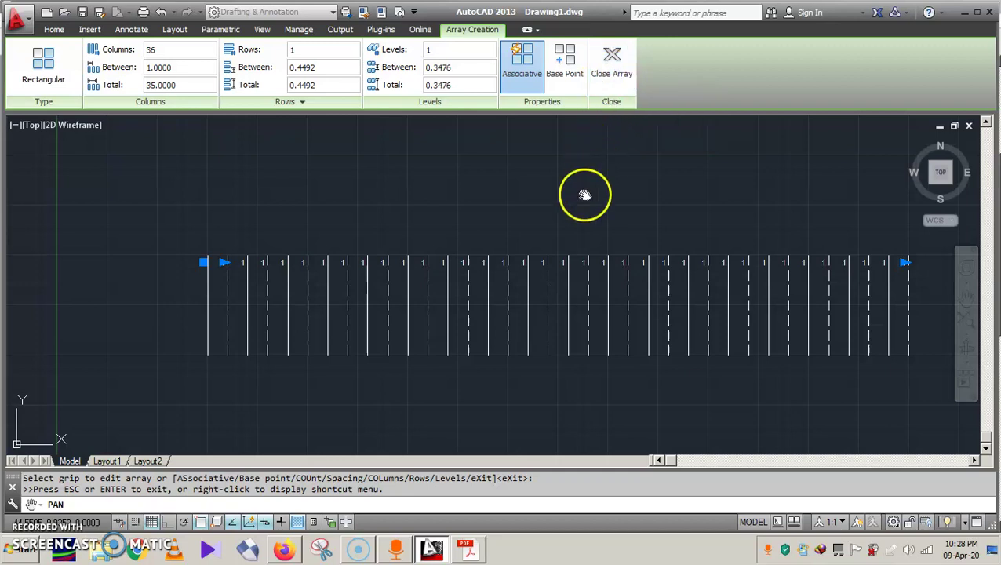
pyautogui.press('Escape')
pyautogui.press('Return')
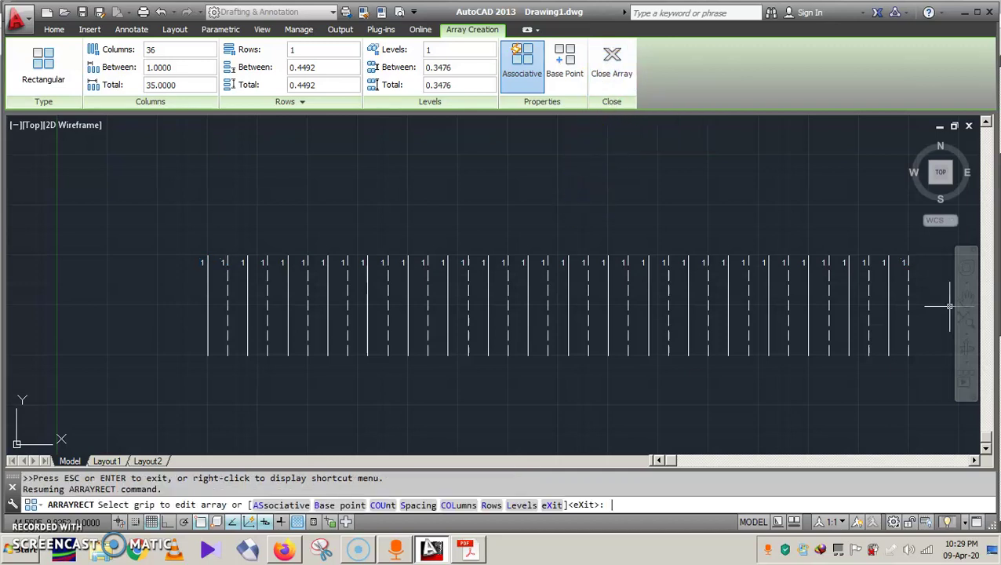
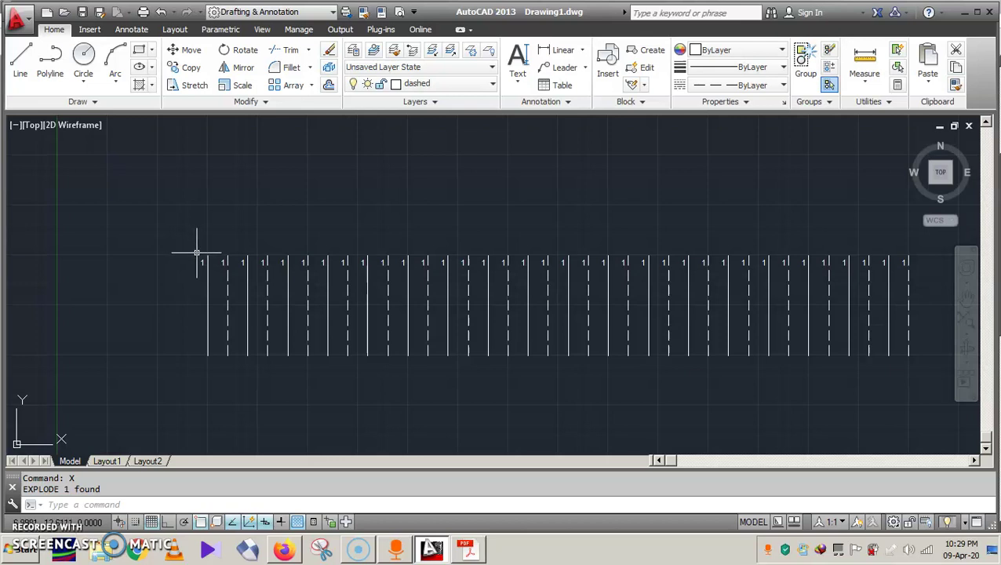
pyautogui.click(196, 255)
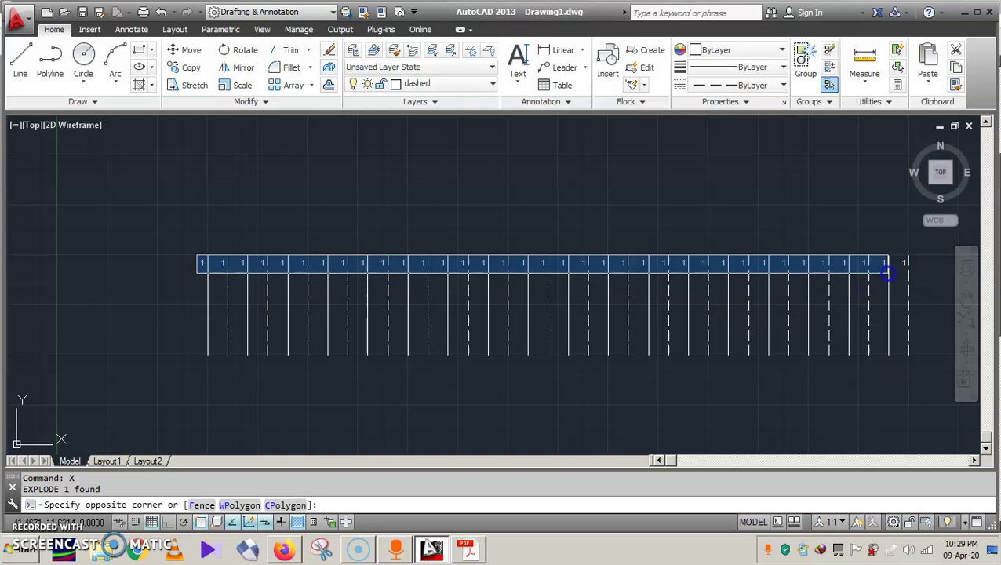
pyautogui.click(914, 273)
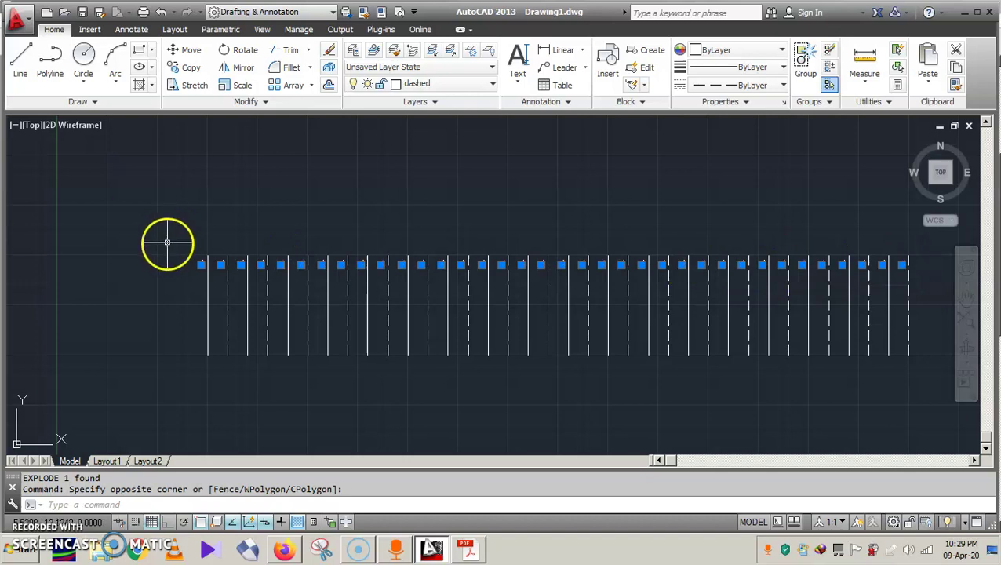
pyautogui.click(168, 241)
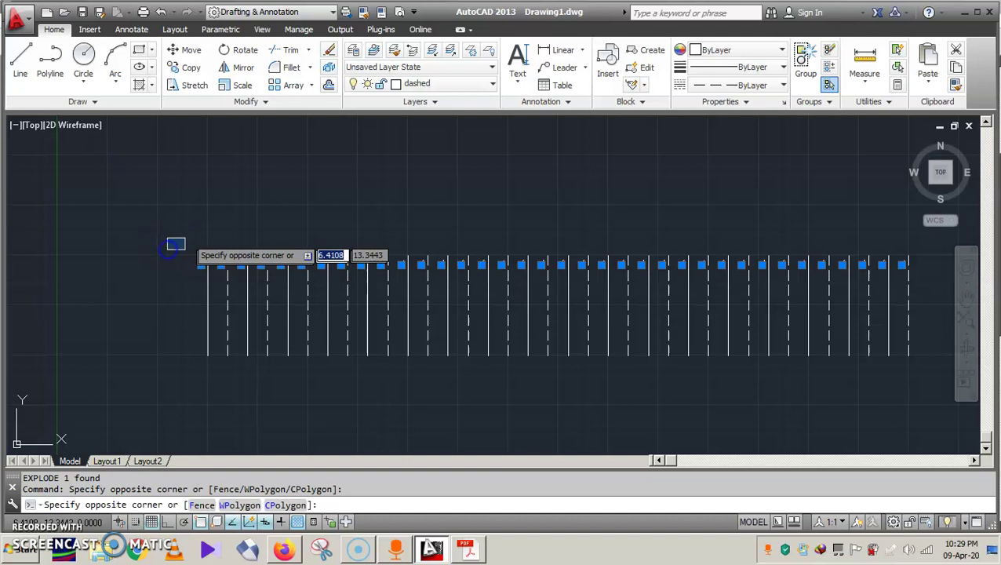
pyautogui.click(186, 243)
pyautogui.press('Escape')
pyautogui.press('Escape')
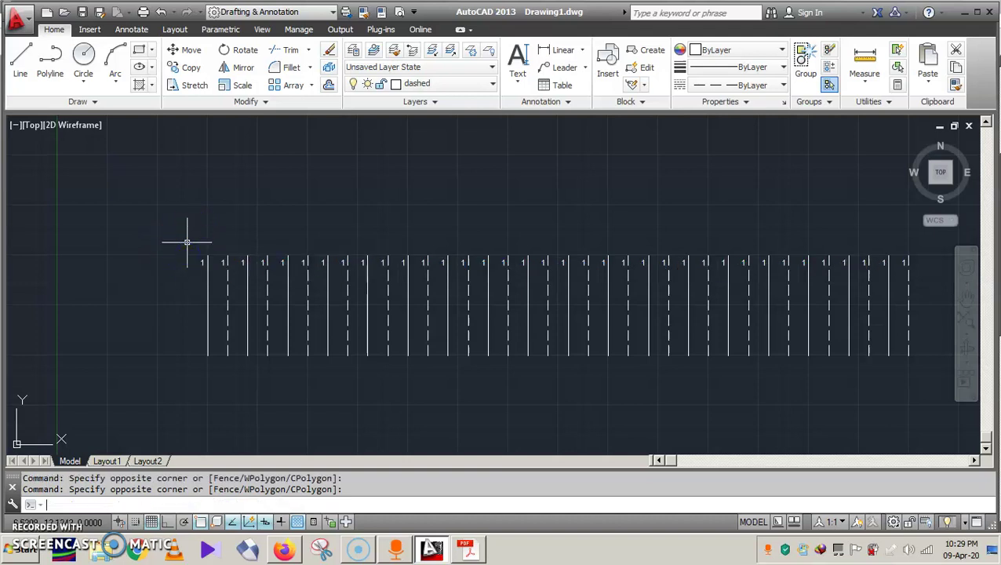
# Step: Number the 36 arrayed "1" texts with TCOUNT, sorted by X, starting at 1 with increment 1, overwriting the existing text
pyautogui.click(187, 242)
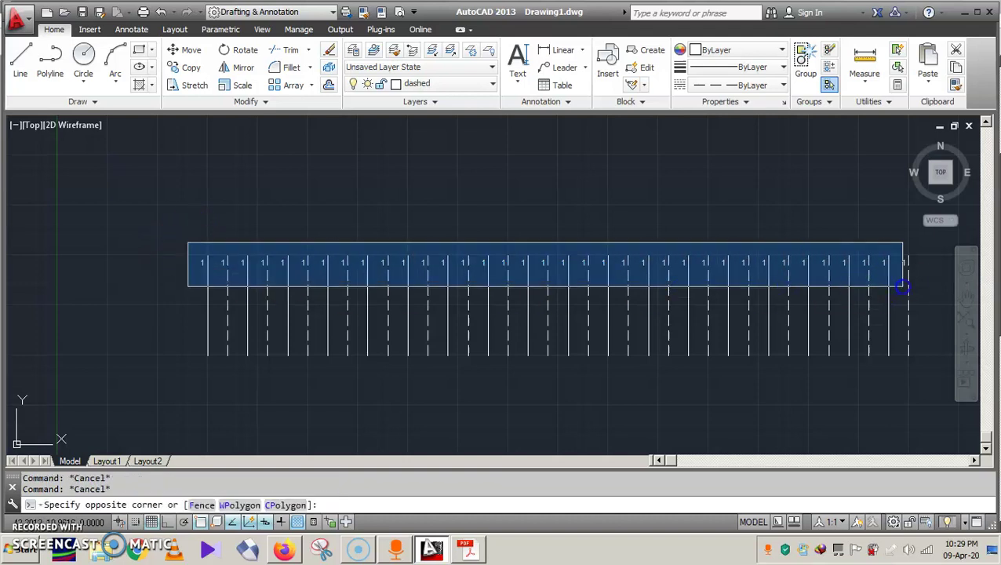
pyautogui.click(910, 280)
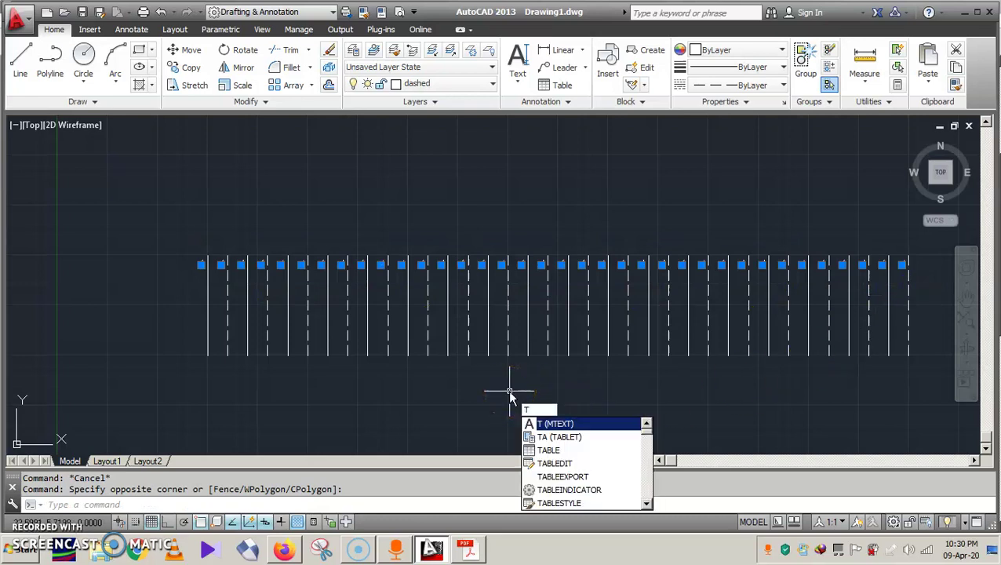
pyautogui.write('co')
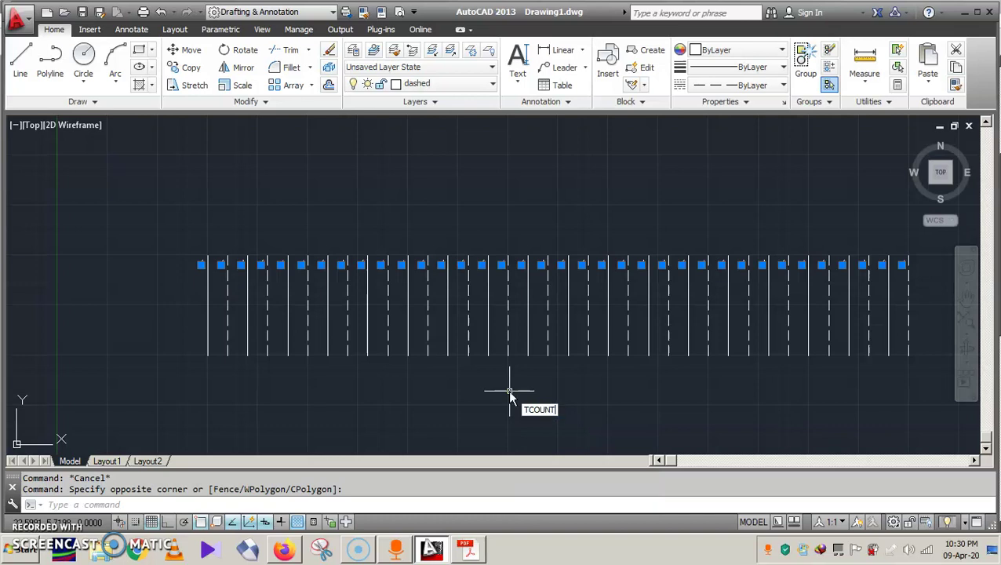
pyautogui.press('Return')
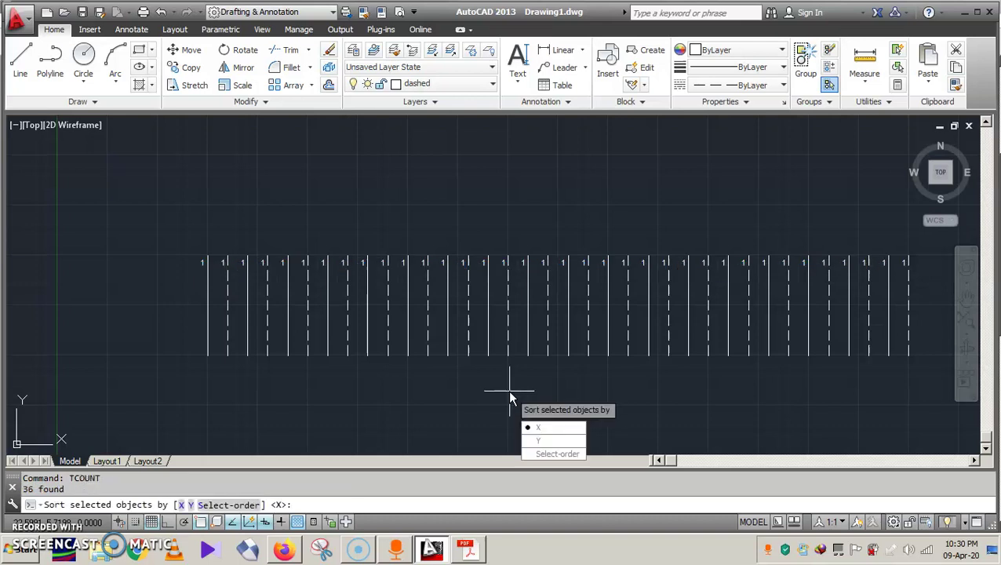
pyautogui.click(553, 430)
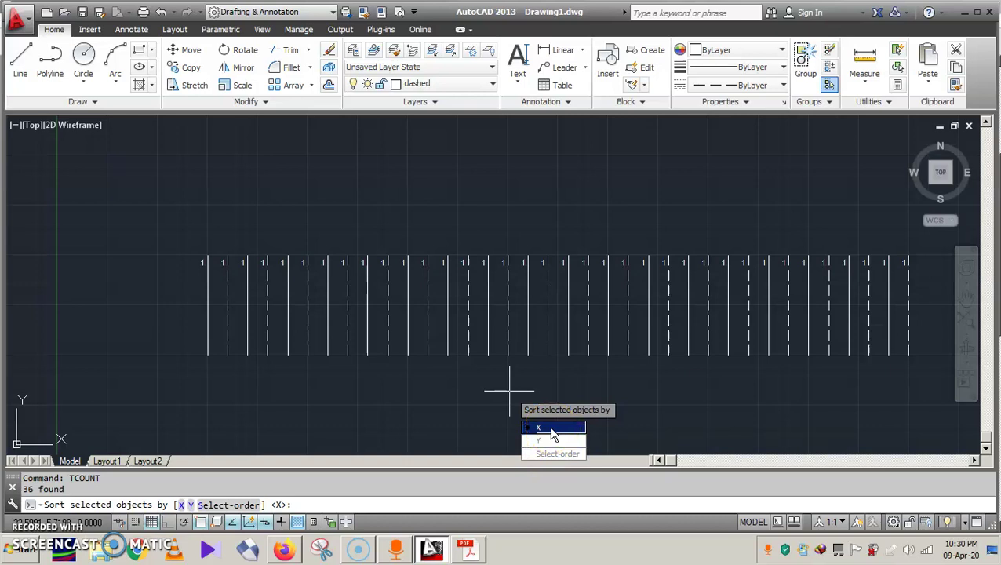
pyautogui.click(553, 429)
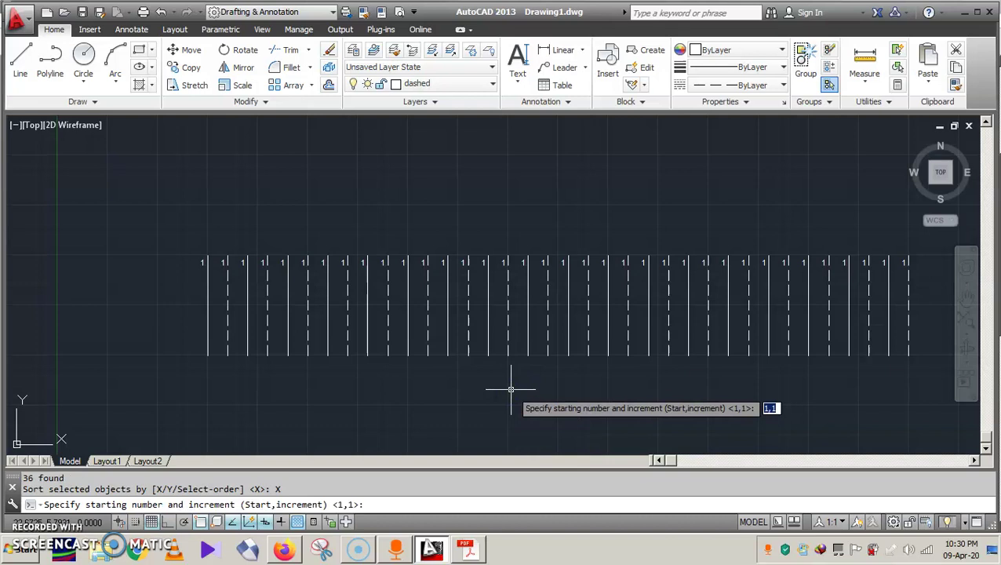
pyautogui.press('Return')
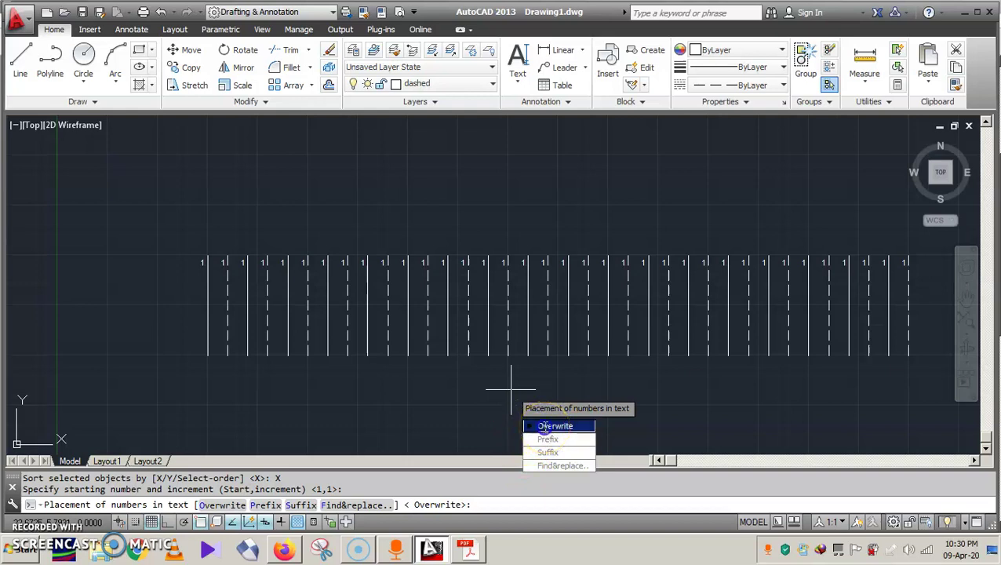
pyautogui.click(547, 431)
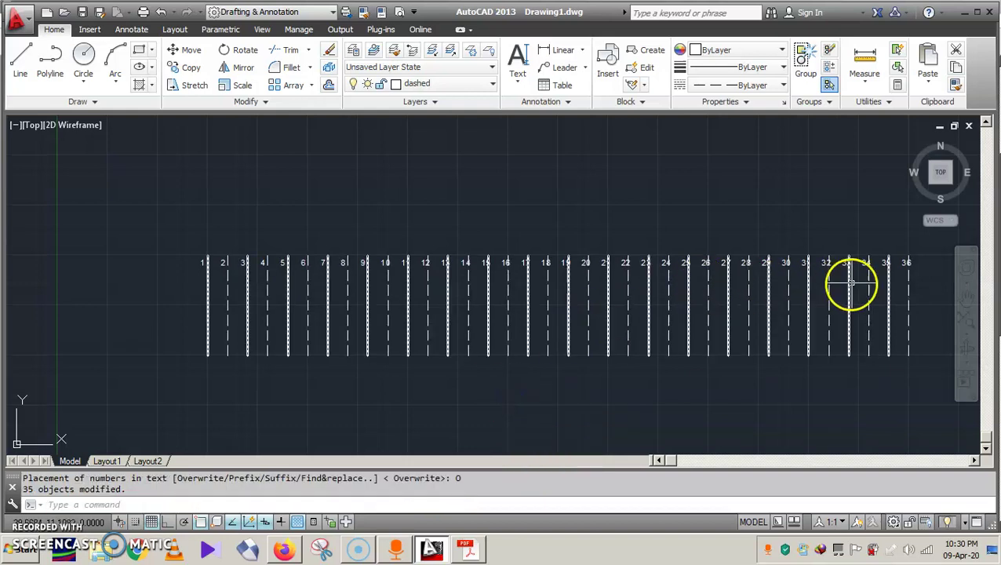
# Step: Examine the sequential numbers along the row of lines from the first line to the last
pyautogui.scroll(2, 894, 267)
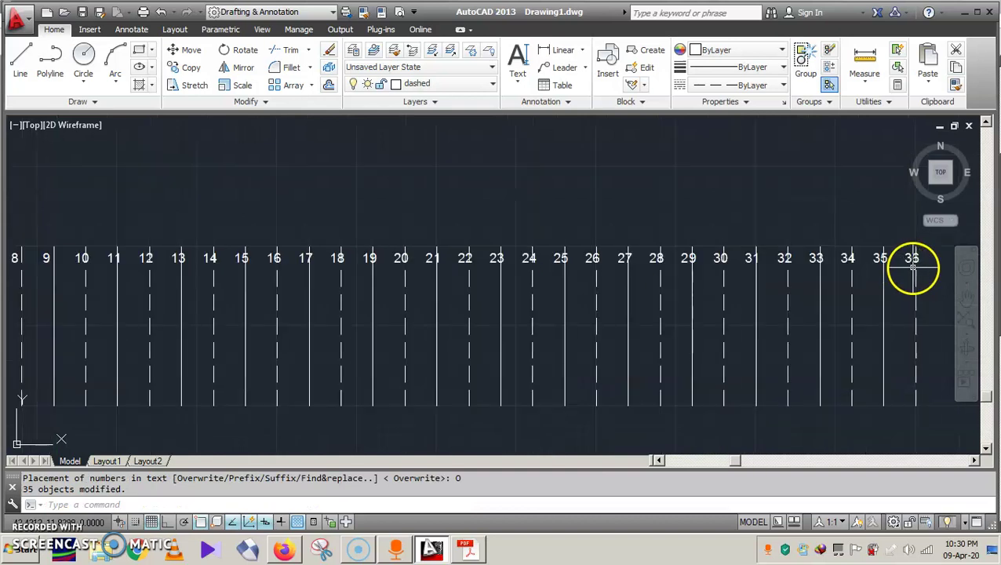
pyautogui.scroll(-2, 910, 266)
pyautogui.scroll(3, 907, 268)
pyautogui.scroll(-4, 798, 282)
pyautogui.scroll(2, 547, 294)
pyautogui.scroll(2, 547, 294)
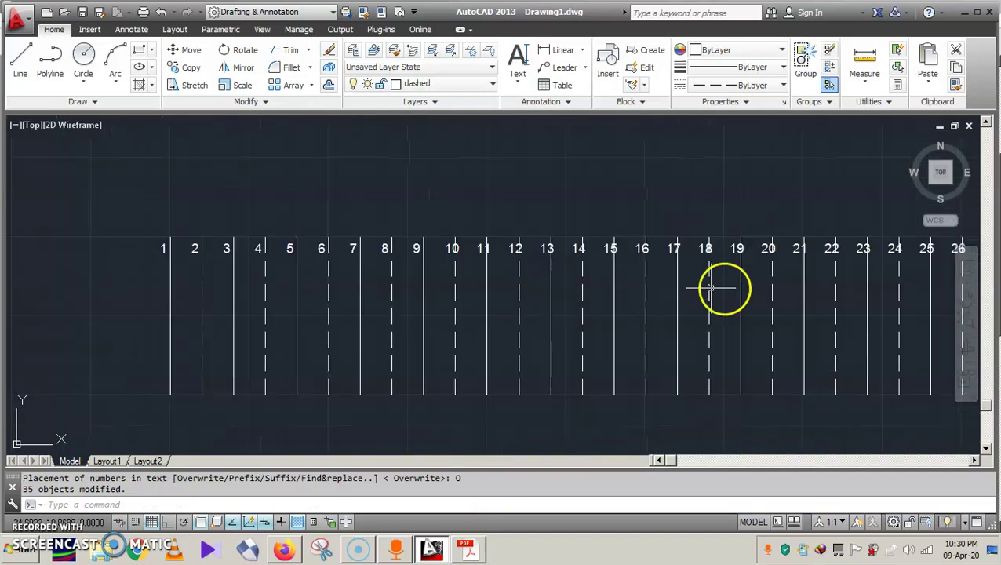
pyautogui.click(963, 297)
pyautogui.moveTo(880, 312)
pyautogui.mouseDown()
pyautogui.moveTo(711, 316)
pyautogui.moveTo(558, 297)
pyautogui.mouseUp()
pyautogui.scroll(-2, 557, 297)
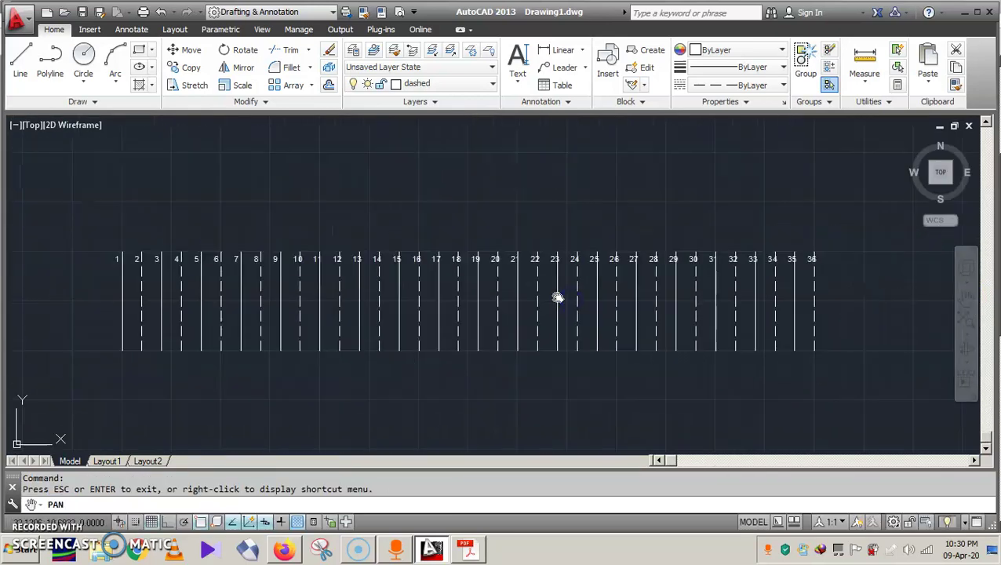
pyautogui.scroll(4, 816, 264)
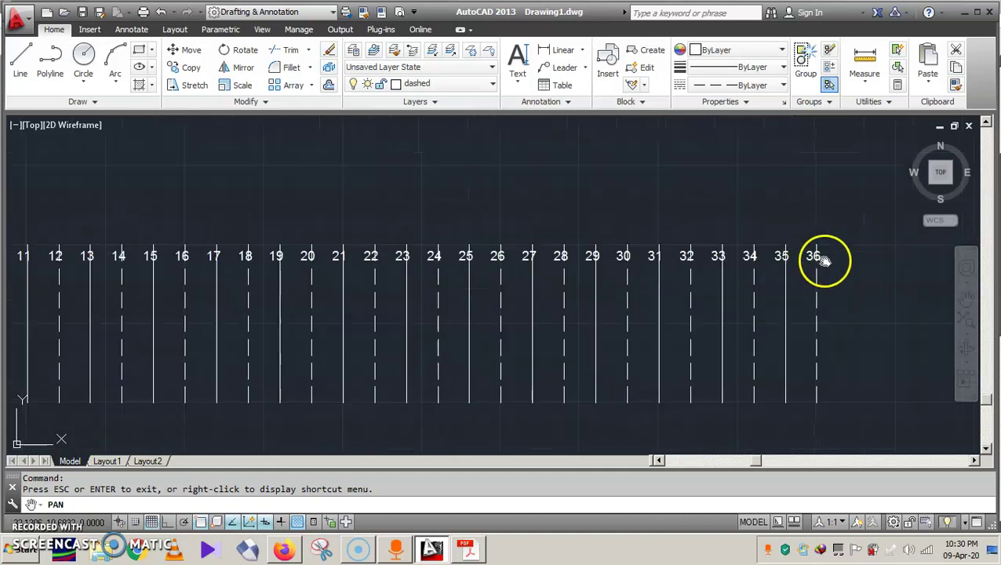
pyautogui.scroll(-4, 787, 261)
pyautogui.moveTo(640, 330); pyautogui.dragTo(699, 339)
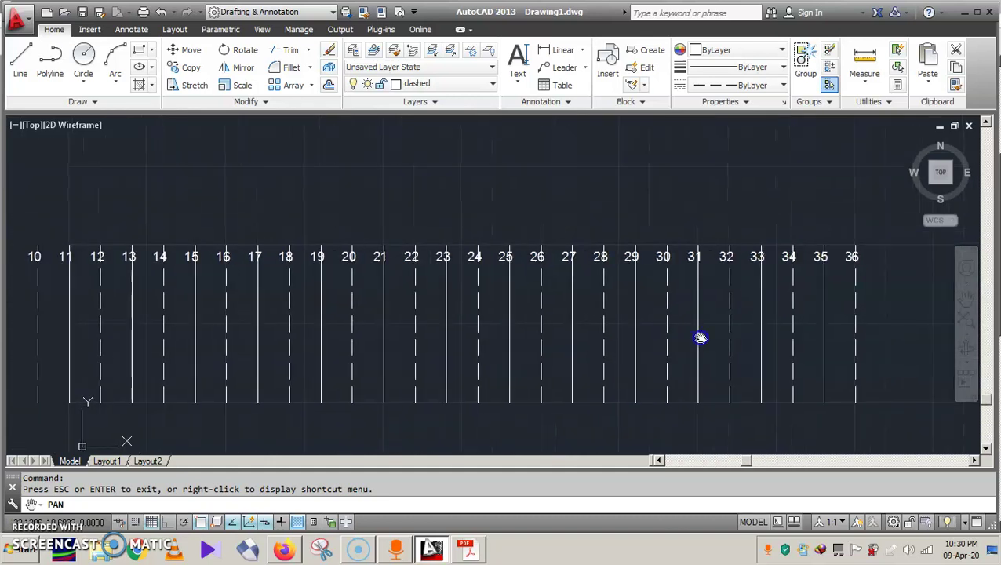
pyautogui.moveTo(630, 347); pyautogui.dragTo(666, 346)
pyautogui.scroll(-2, 454, 342)
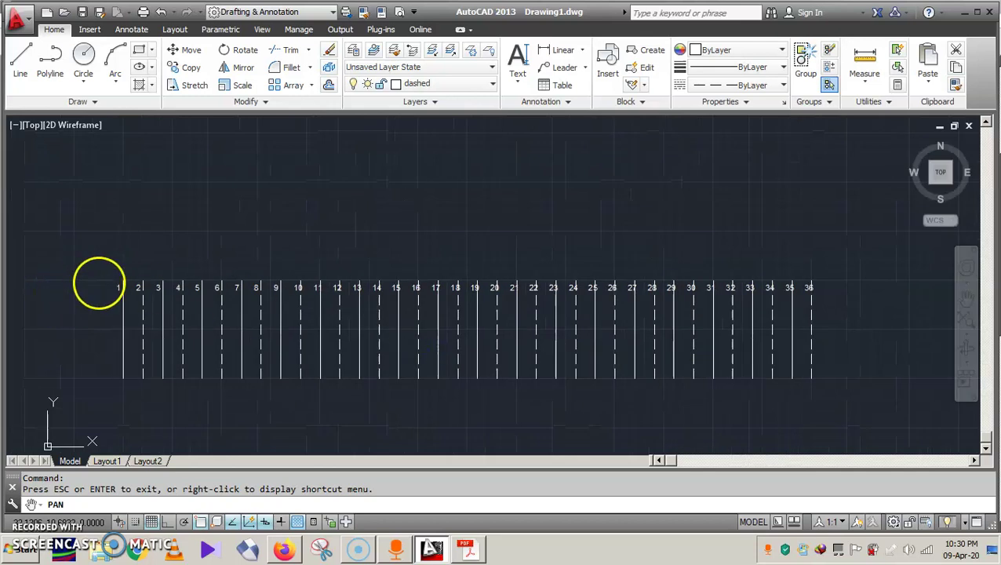
pyautogui.press('Escape')
# Step: Group all 36 number texts above the lines into one unnamed group
pyautogui.moveTo(108, 279); pyautogui.dragTo(823, 294)
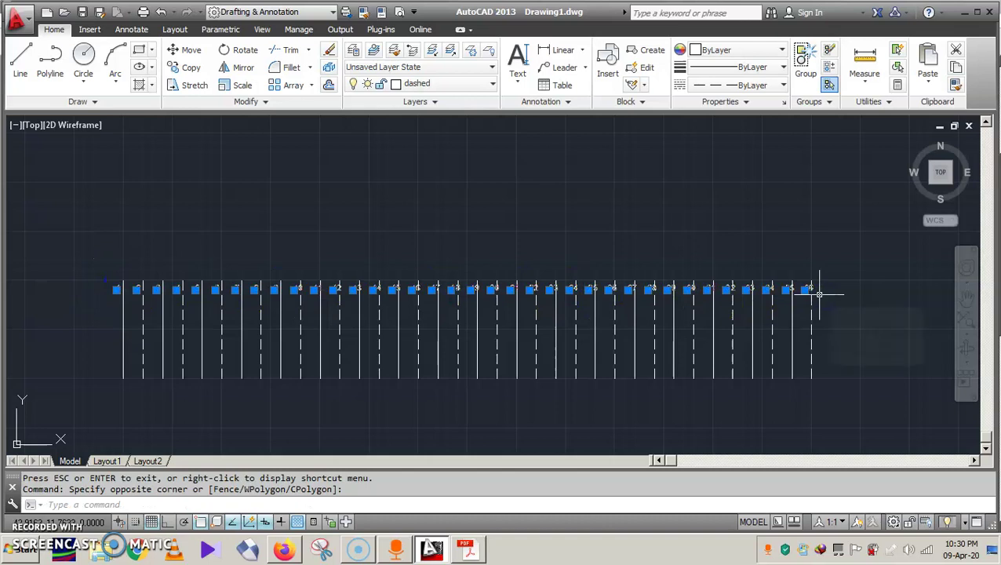
pyautogui.write('ge')
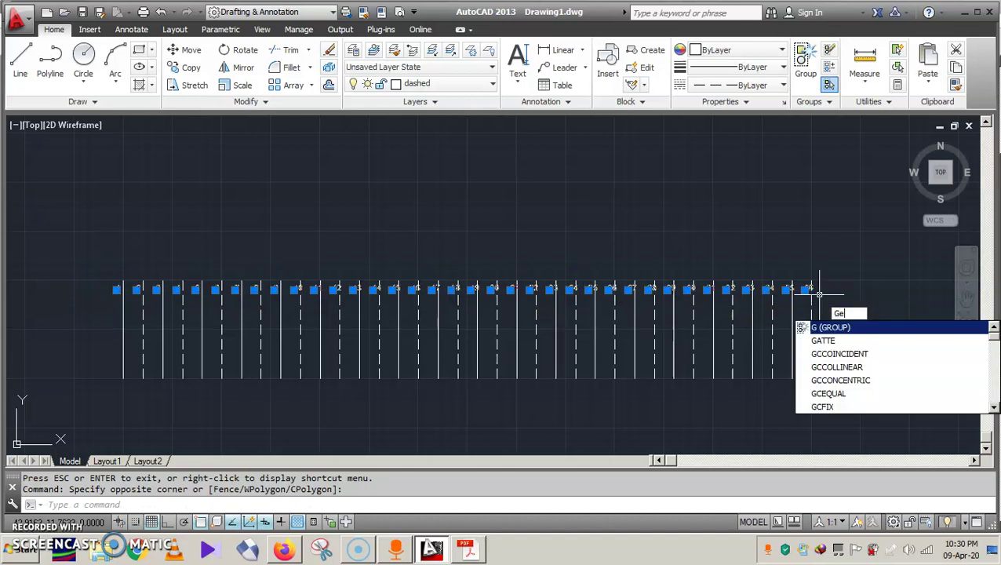
pyautogui.press('BackSpace')
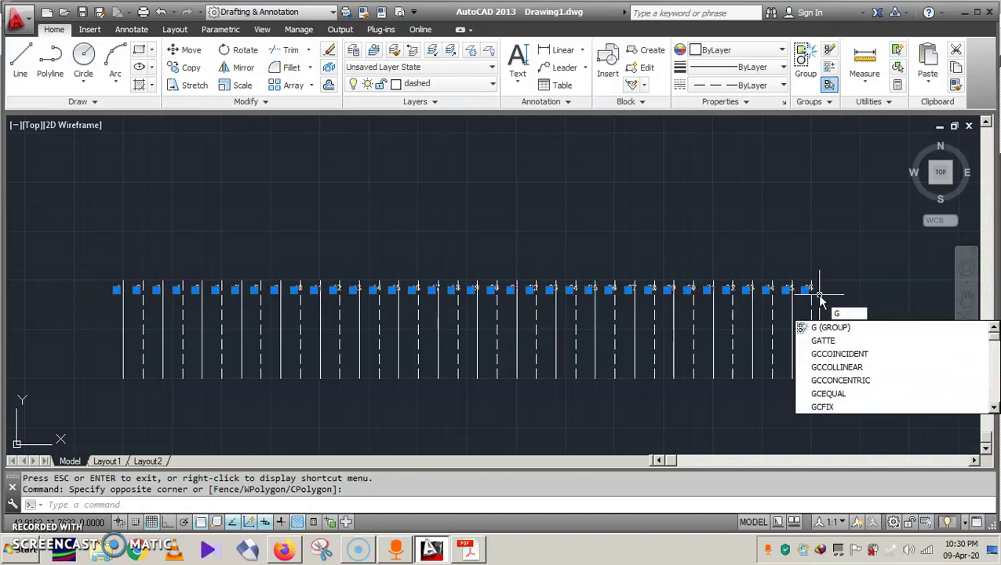
pyautogui.write('ro')
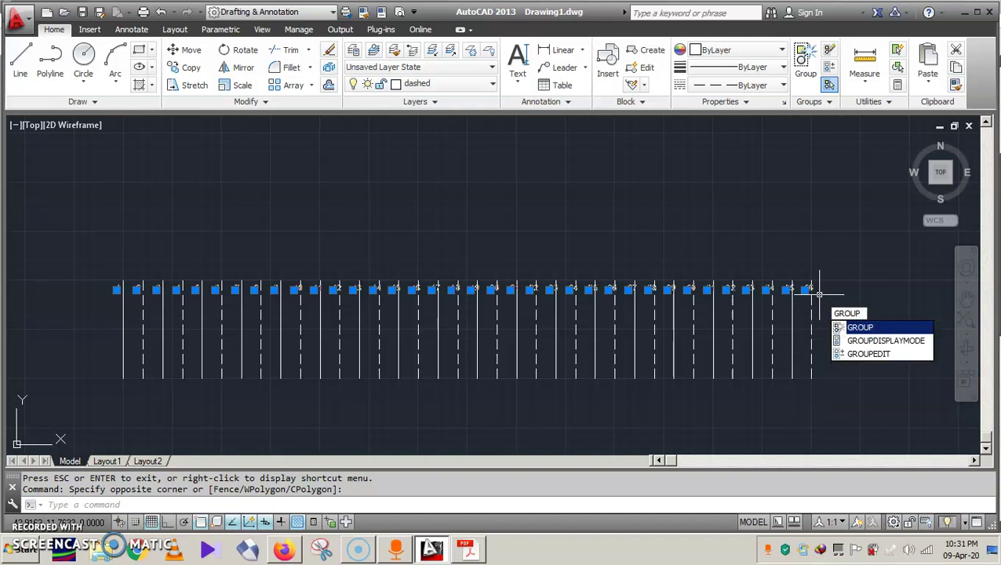
pyautogui.press('Return')
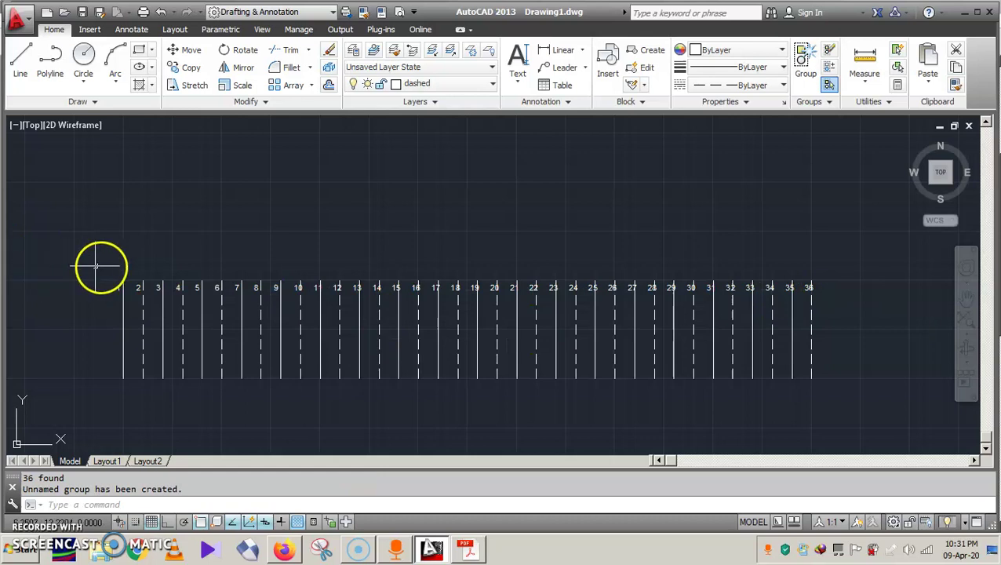
# Step: Move the grouped numbers slightly left so they stand clear of their lines, and clear the selection
pyautogui.click(113, 279)
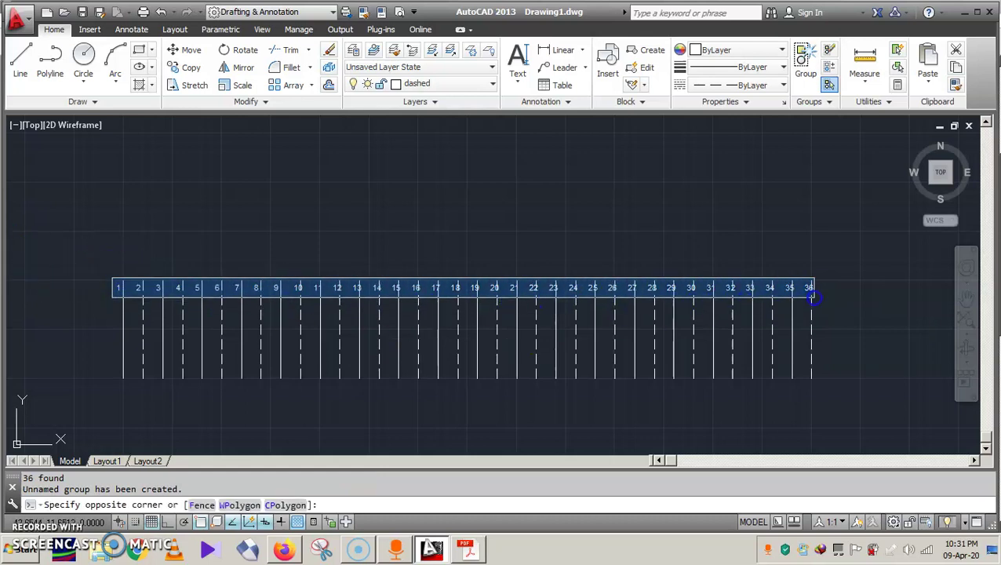
pyautogui.click(814, 296)
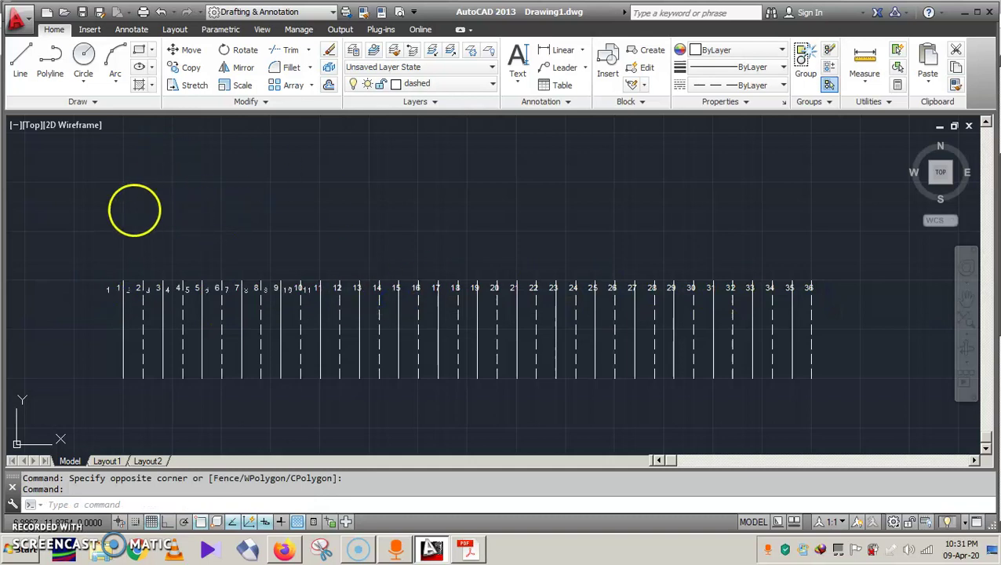
pyautogui.press('Escape')
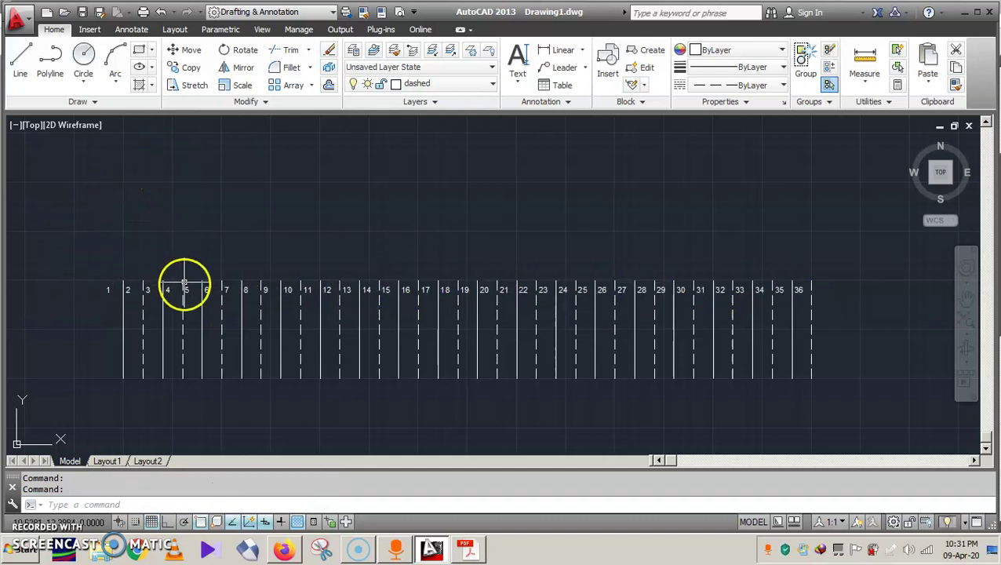
# Step: Shift the number group slightly right so each number sits just left of its own line, and clear the selection
pyautogui.click(98, 277)
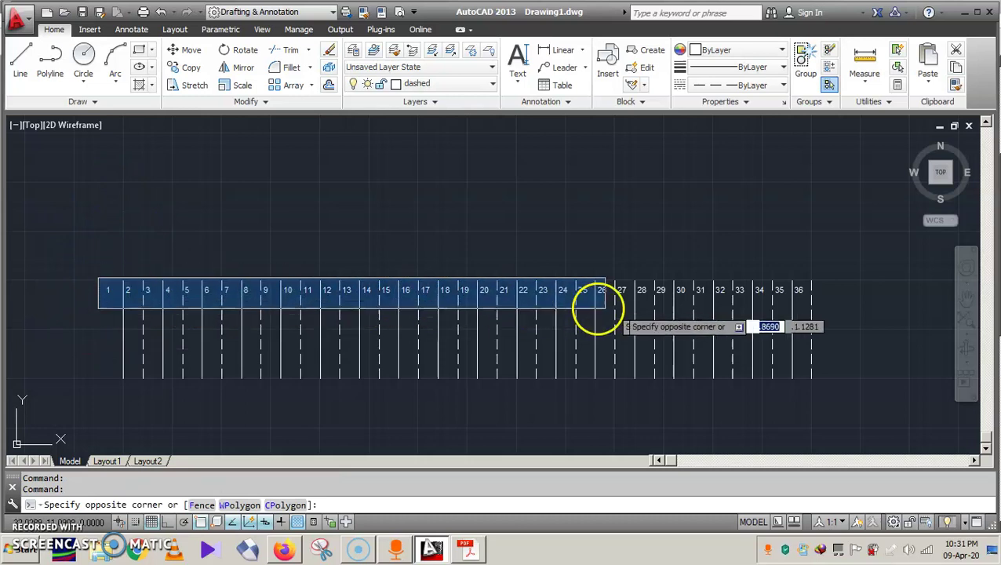
pyautogui.click(808, 301)
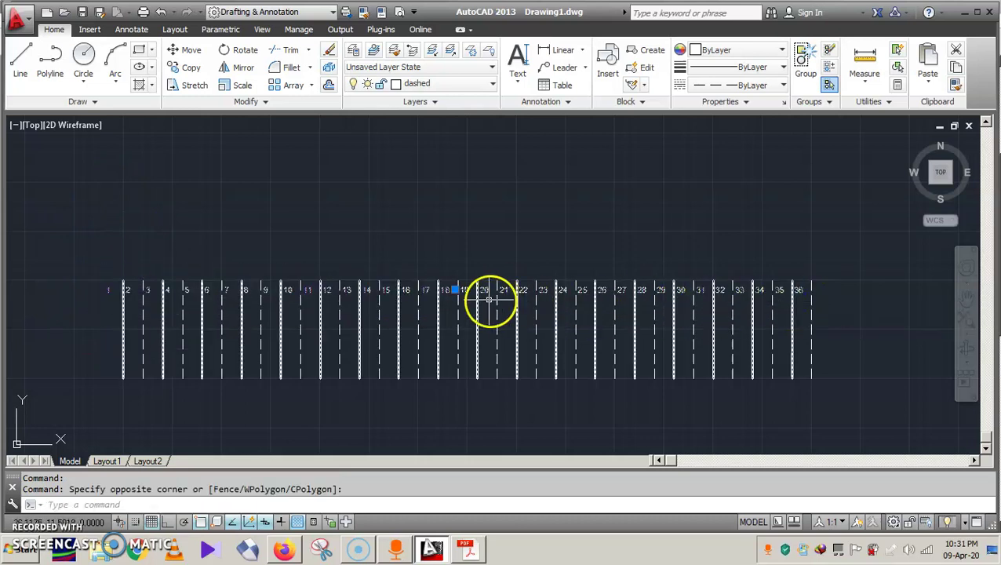
pyautogui.click(456, 290)
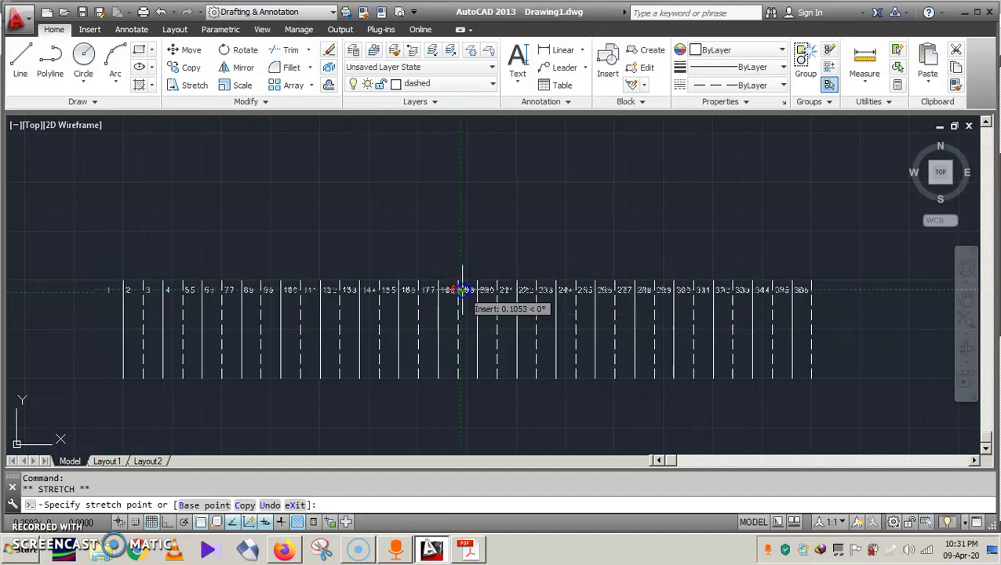
pyautogui.click(461, 290)
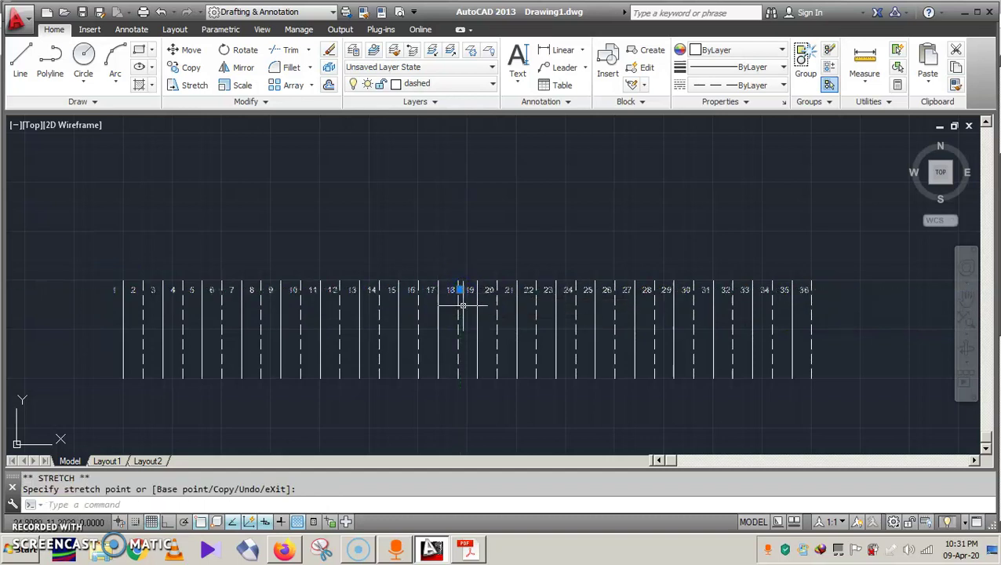
pyautogui.press('Escape')
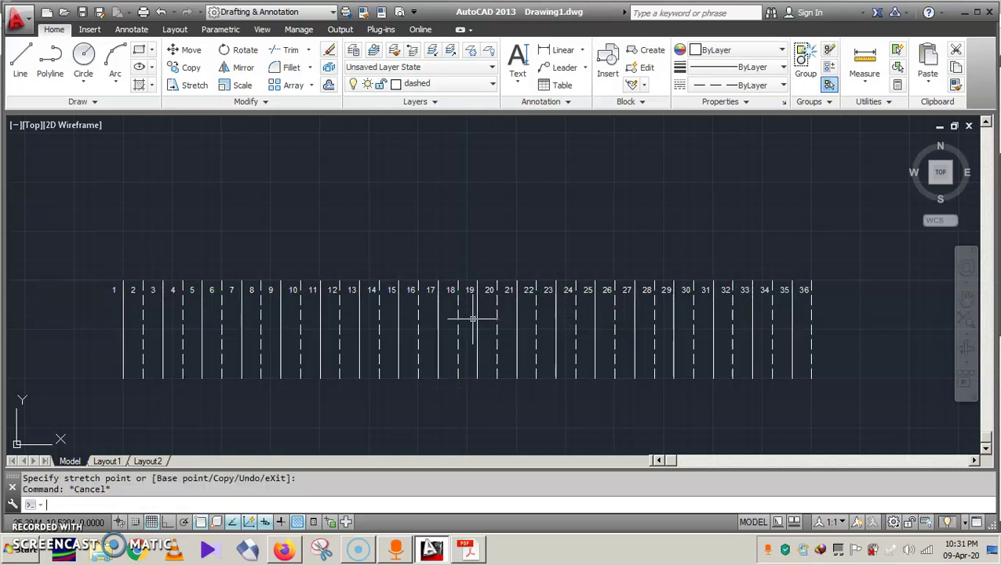
# Step: Check the placement of the numbers beside the solid and dashed lines along the whole row
pyautogui.scroll(8, 808, 280)
pyautogui.scroll(-6, 769, 224)
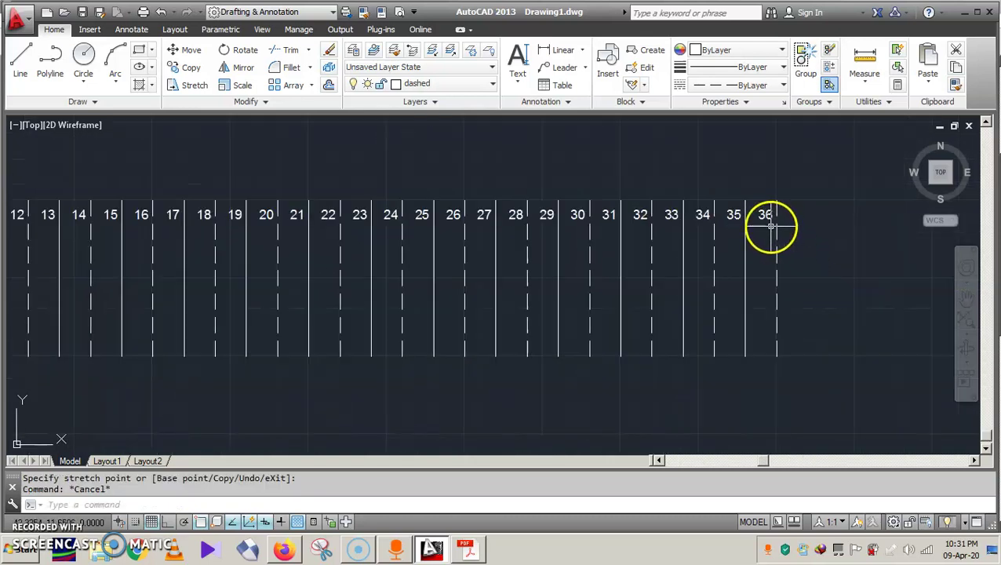
pyautogui.scroll(-5, 90, 261)
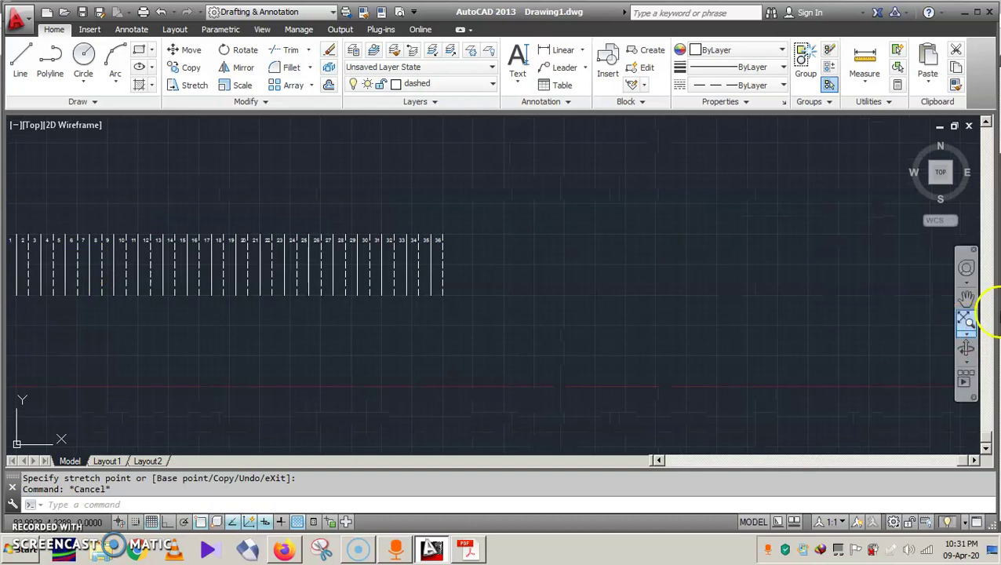
pyautogui.click(963, 299)
pyautogui.moveTo(355, 329); pyautogui.dragTo(590, 350)
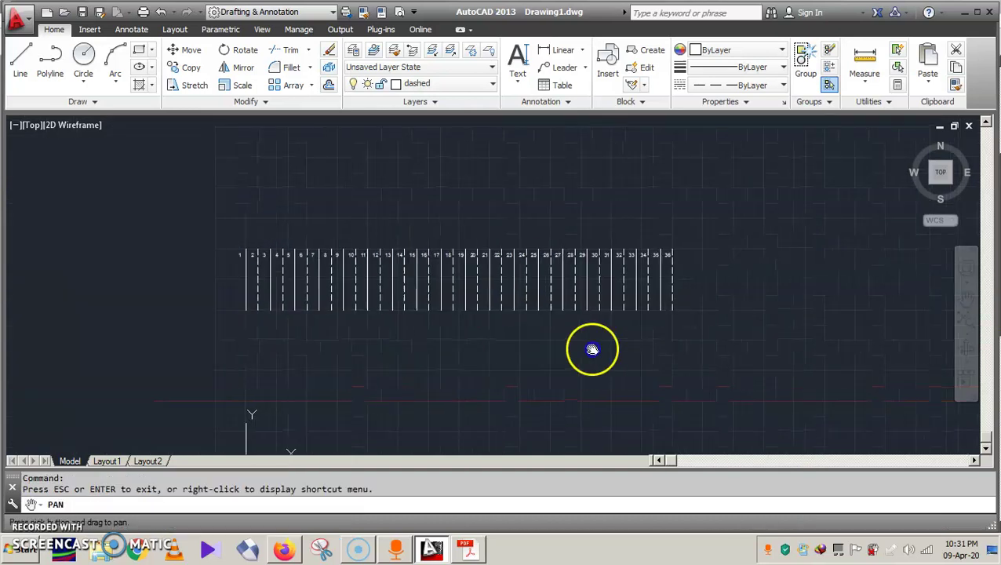
pyautogui.scroll(5, 545, 292)
pyautogui.scroll(-5, 627, 257)
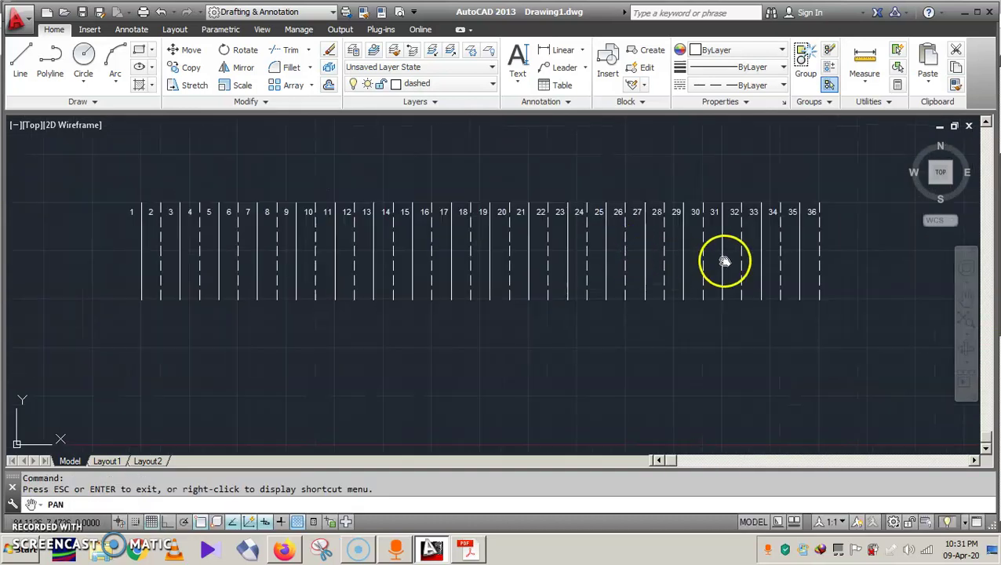
pyautogui.scroll(6, 715, 266)
pyautogui.moveTo(715, 266); pyautogui.dragTo(715, 304)
pyautogui.scroll(-4, 598, 287)
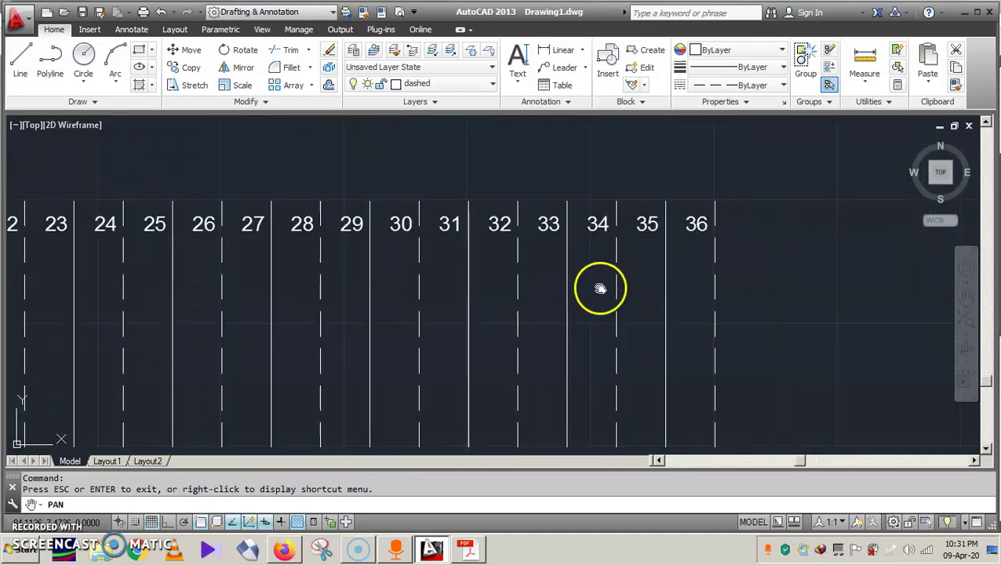
pyautogui.moveTo(342, 303)
pyautogui.mouseDown()
pyautogui.moveTo(554, 310)
pyautogui.moveTo(425, 306)
pyautogui.mouseUp()
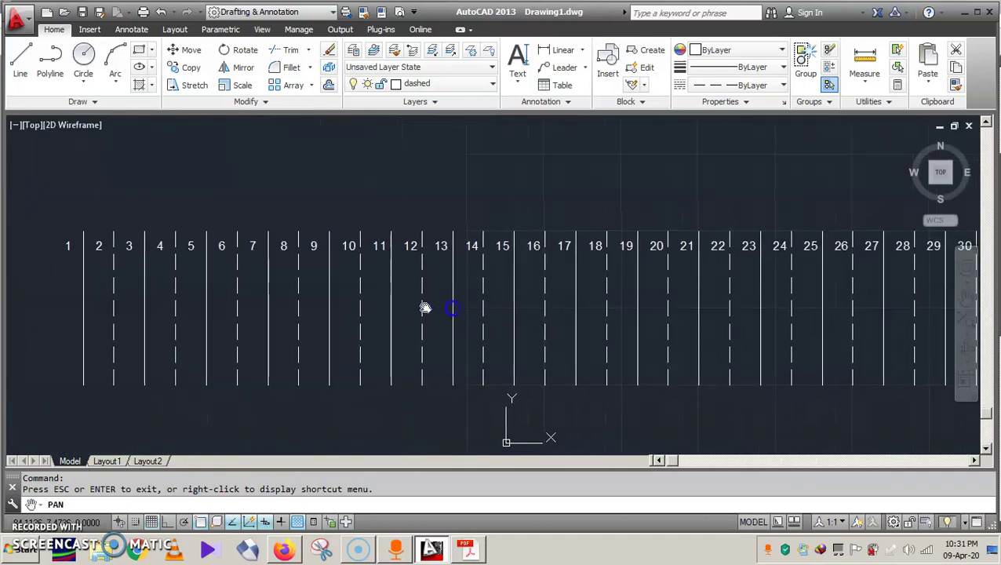
pyautogui.moveTo(517, 325); pyautogui.dragTo(379, 295)
pyautogui.scroll(-2, 459, 290)
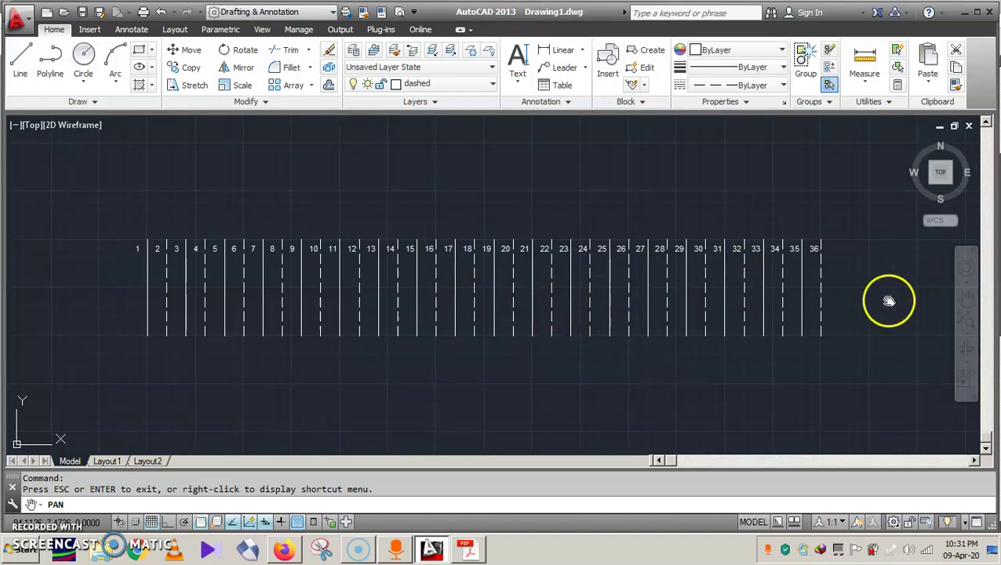
pyautogui.press('Escape')
pyautogui.press('Escape')
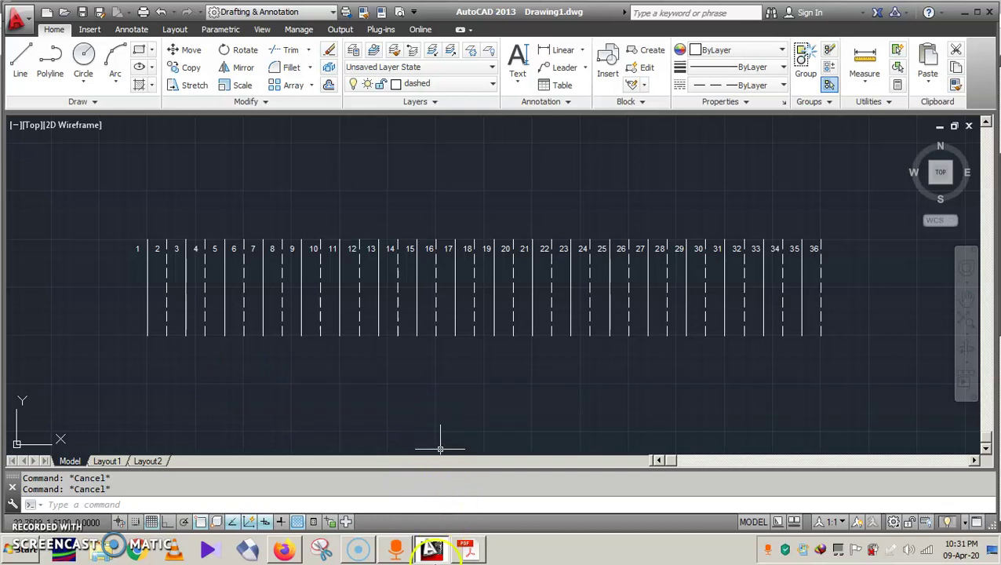
# Step: Switch to the PDF in Acrobat Reader to read the back and front connections in winding Table 2.2, and return to the AutoCAD drawing
pyautogui.click(472, 551)
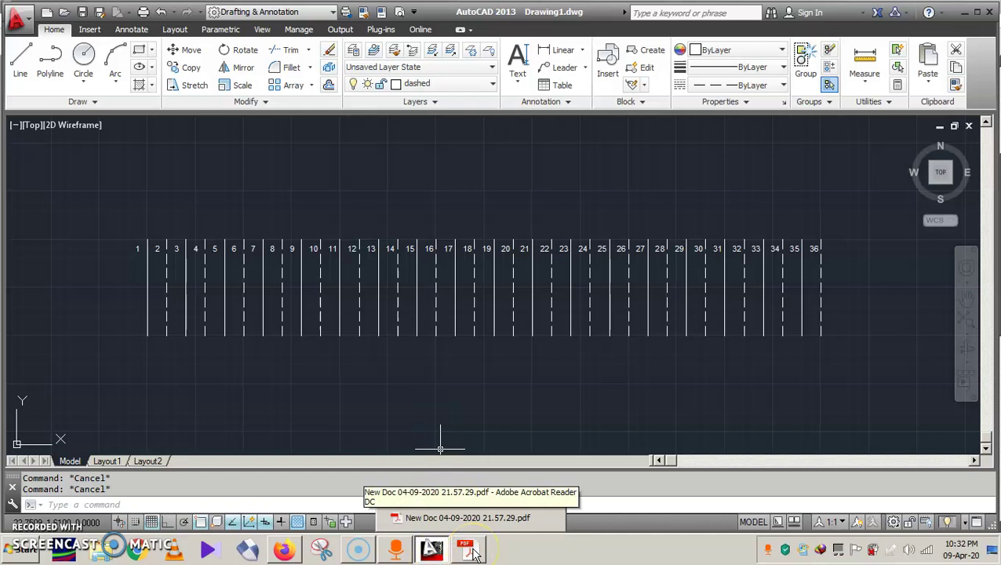
pyautogui.click(467, 518)
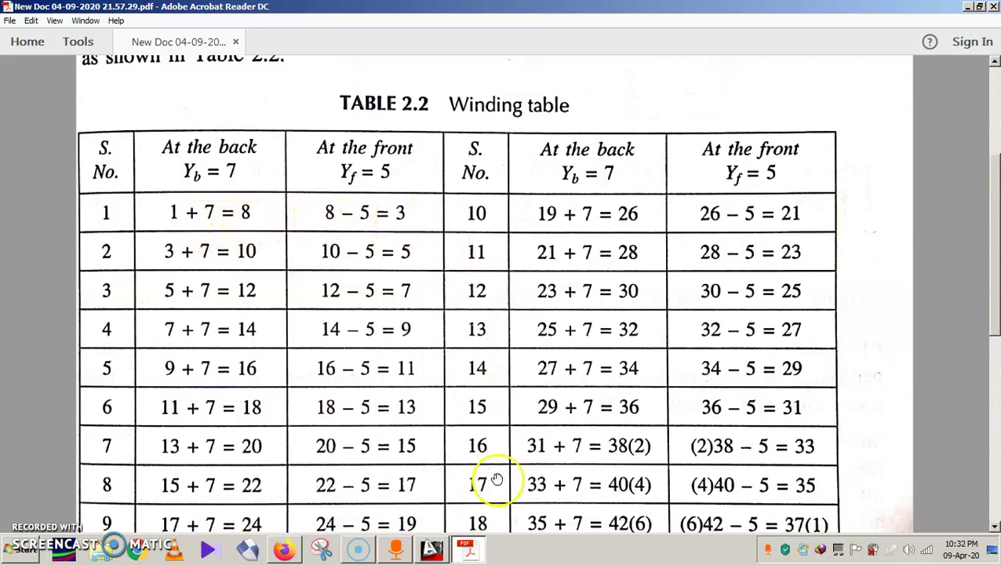
pyautogui.click(471, 552)
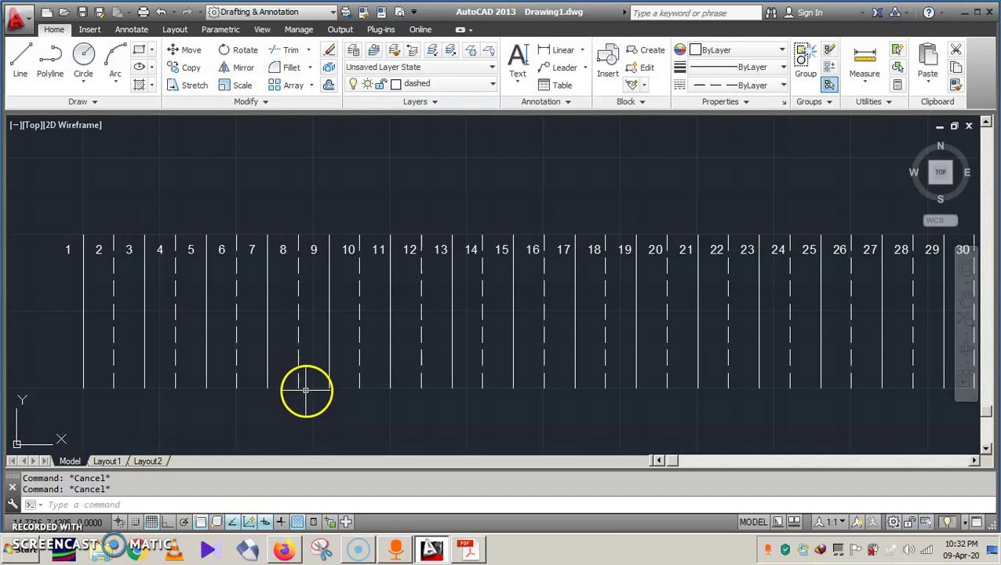
pyautogui.click(466, 553)
pyautogui.click(466, 553)
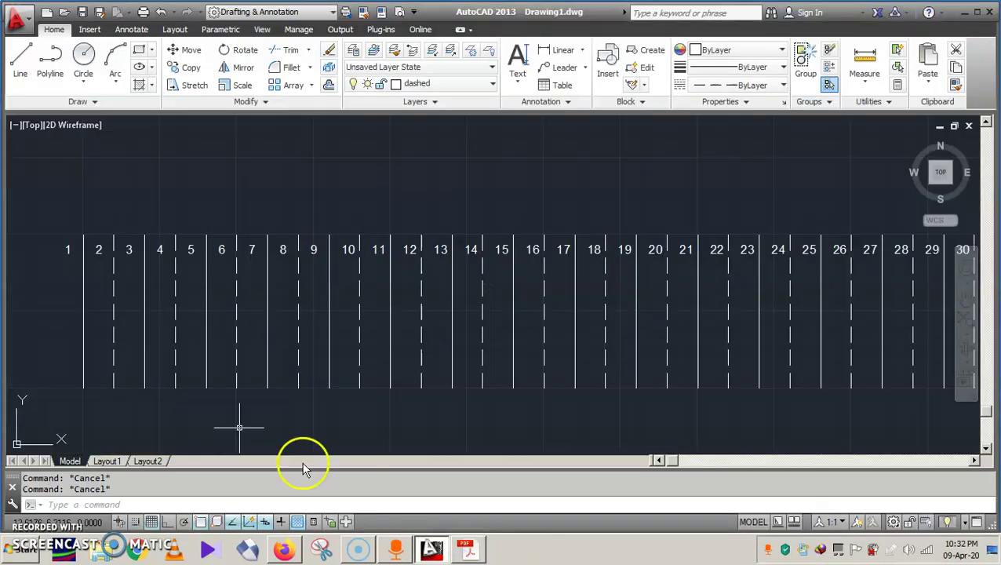
# Step: Start a line at the upper endpoint of solid vertical line 1
pyautogui.click(19, 69)
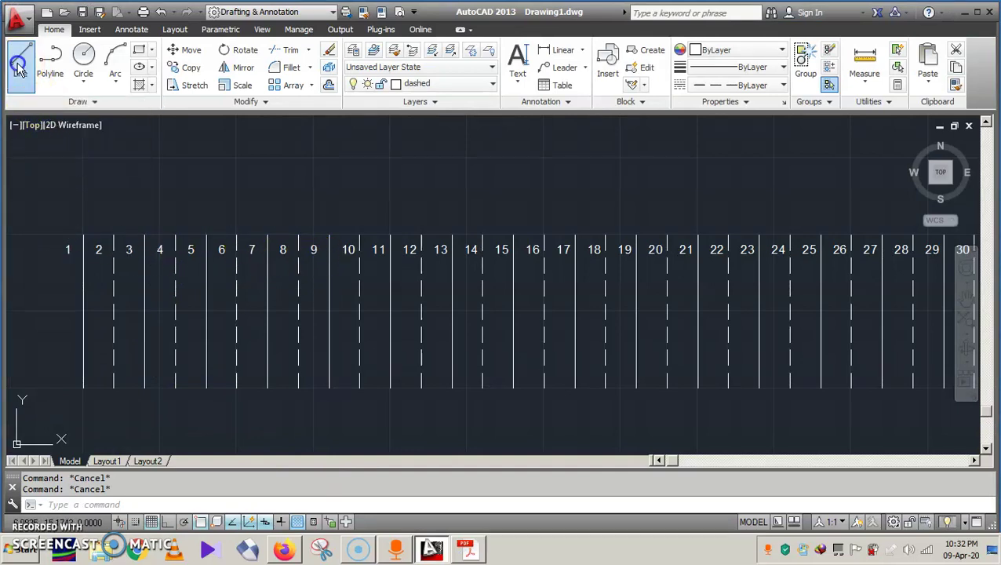
pyautogui.click(81, 237)
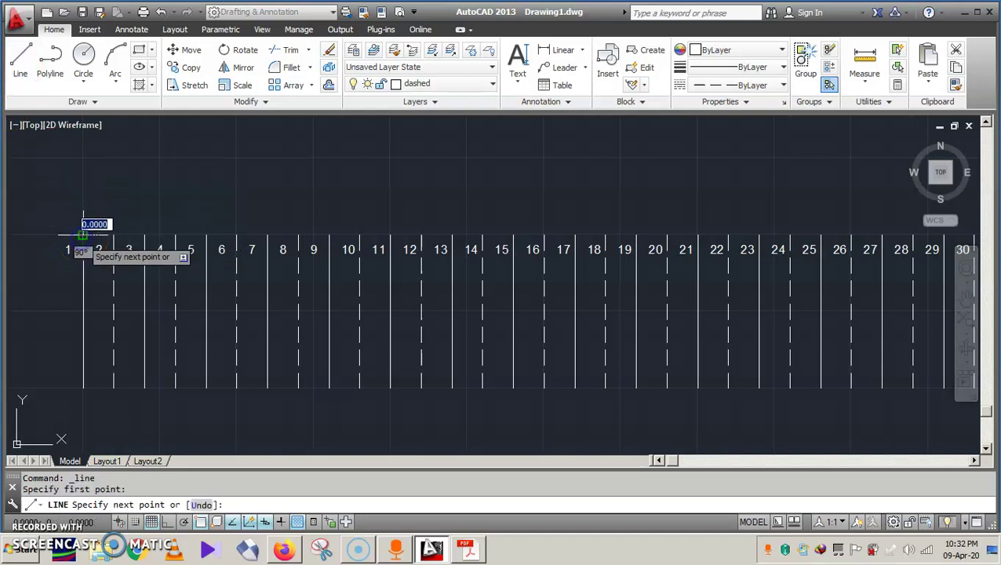